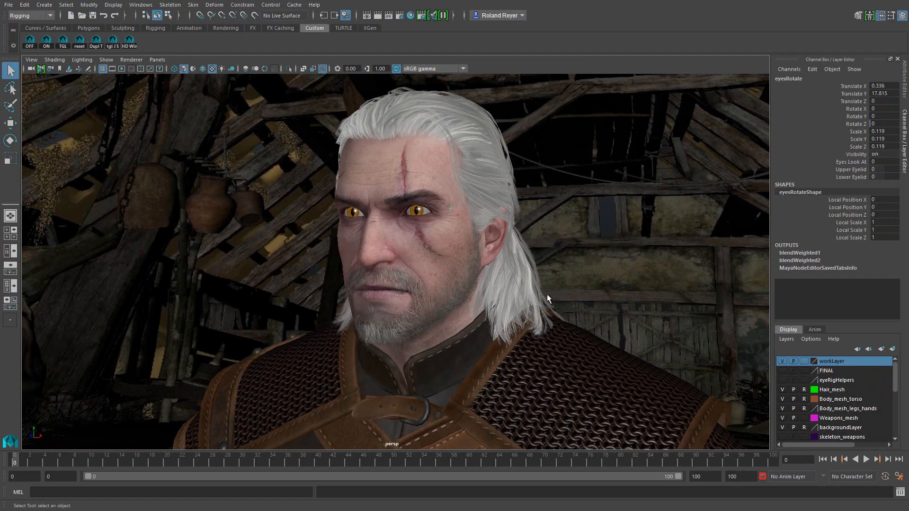
# Select the head mesh to examine its wireframe, and clear the selection.
pyautogui.moveTo(427, 333)
pyautogui.keyDown('alt'); pyautogui.mouseDown()
pyautogui.moveTo(427, 343)
pyautogui.moveTo(516, 340)
pyautogui.moveTo(443, 350)
pyautogui.moveTo(410, 343)
pyautogui.moveTo(411, 331)
pyautogui.mouseUp(); pyautogui.keyUp('alt')
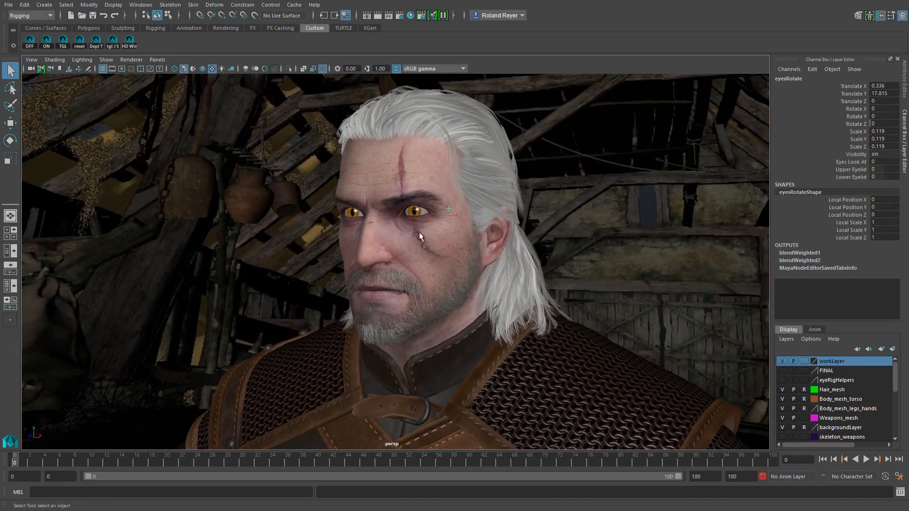
pyautogui.click(396, 242)
pyautogui.keyDown('alt'); pyautogui.moveTo(598, 394); pyautogui.dragTo(566, 285); pyautogui.keyUp('alt')
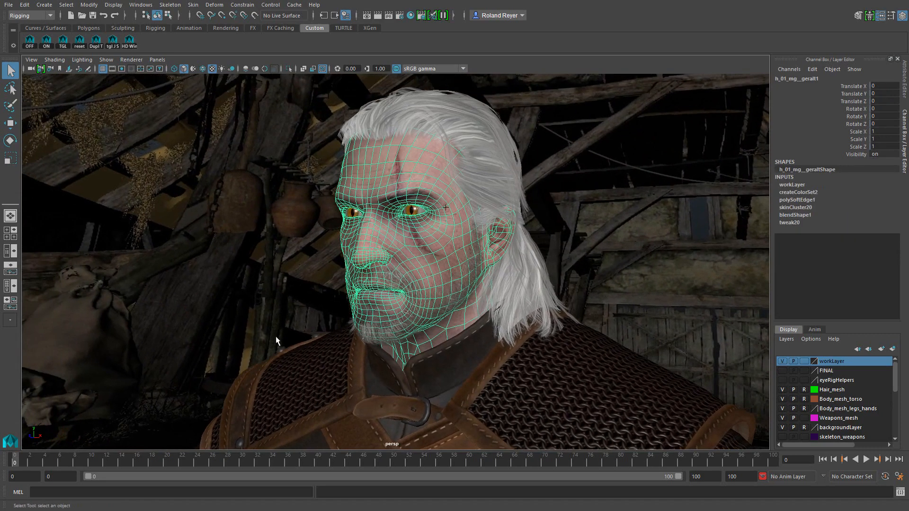
pyautogui.click(257, 314)
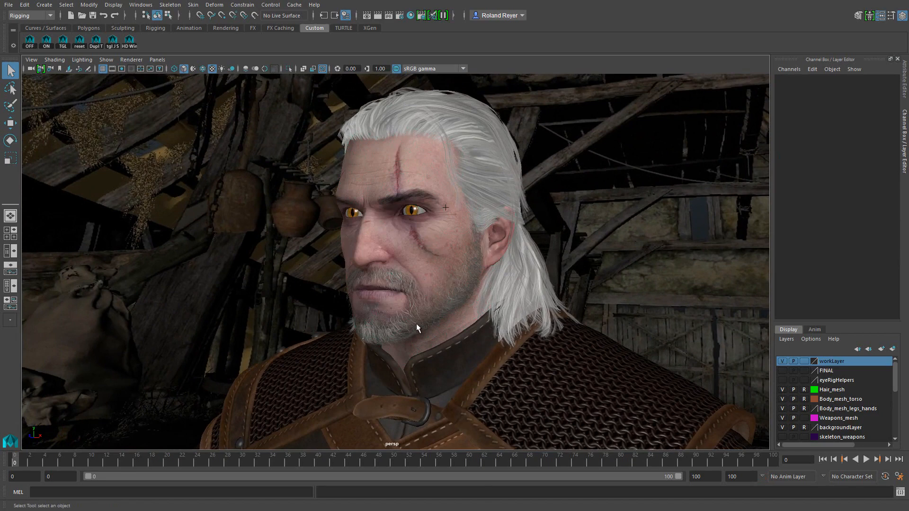
pyautogui.keyDown('alt'); pyautogui.moveTo(429, 353); pyautogui.dragTo(430, 303); pyautogui.keyUp('alt')
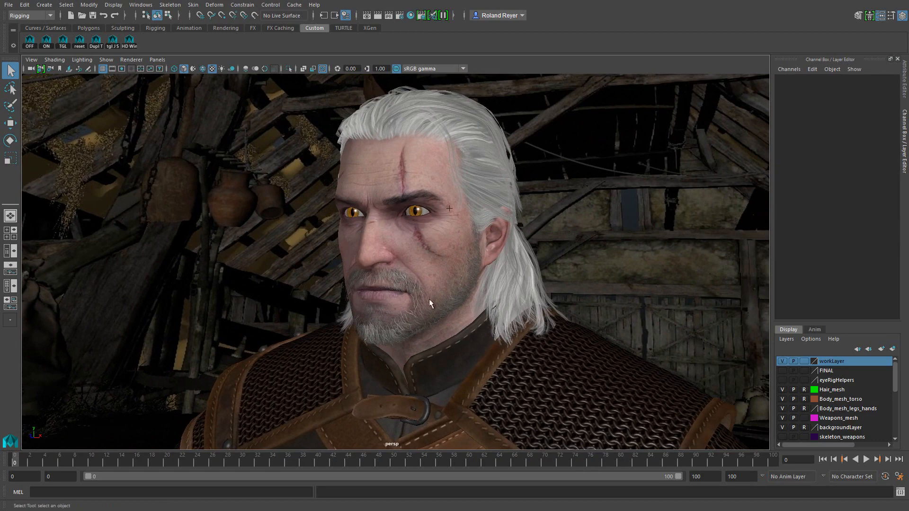
# Turn on joint display in the viewport and select the neckJoint1 skeleton chain.
pyautogui.click(106, 60)
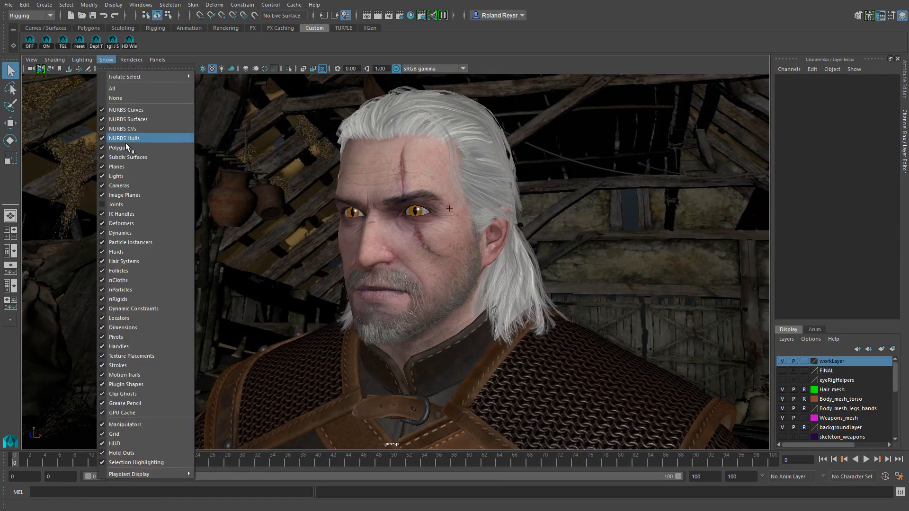
pyautogui.click(129, 205)
pyautogui.moveTo(422, 351); pyautogui.dragTo(408, 346)
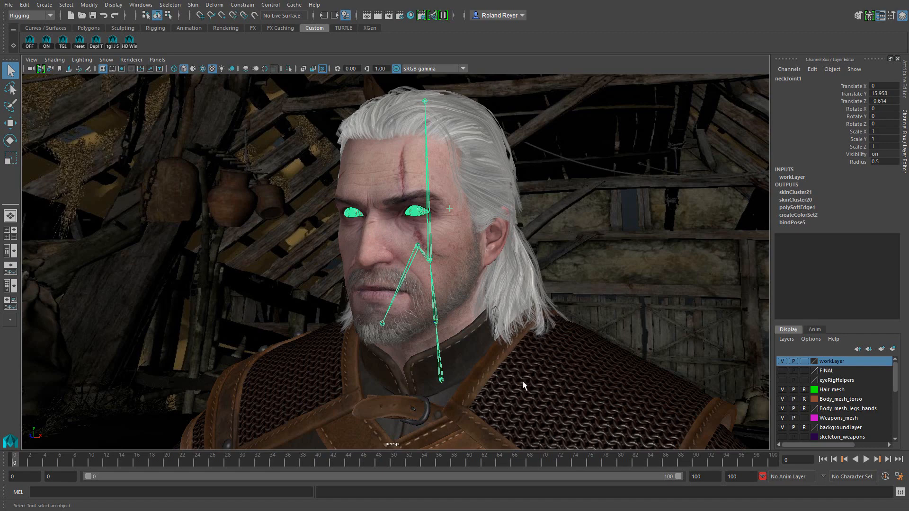
# Test the jaw joint by rotating it about 11.5° around Z, and undo the rotation.
pyautogui.moveTo(396, 283); pyautogui.dragTo(410, 295)
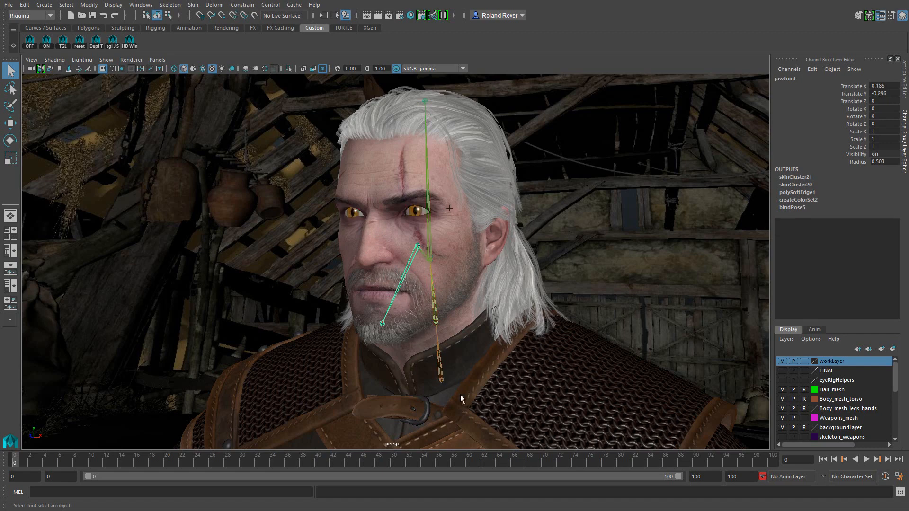
pyautogui.press('e')
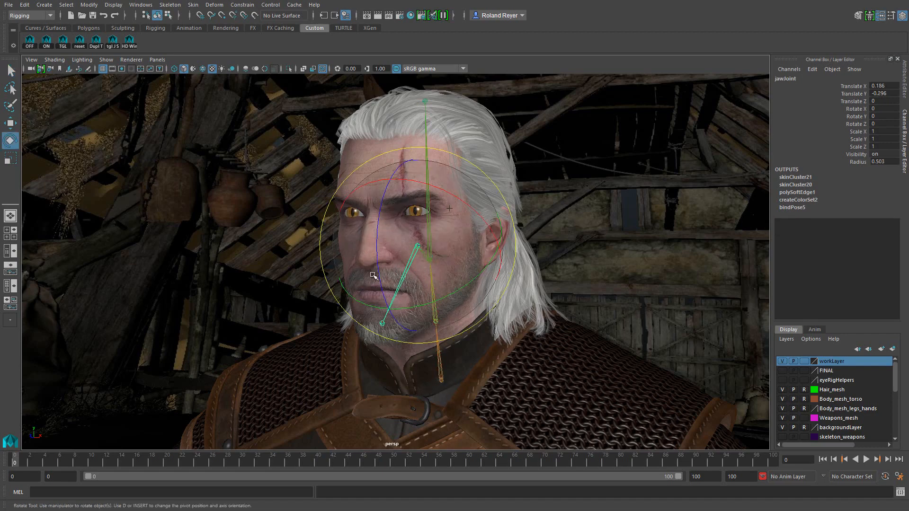
pyautogui.moveTo(379, 276); pyautogui.dragTo(394, 294)
pyautogui.hotkey('ctrl', 'z')
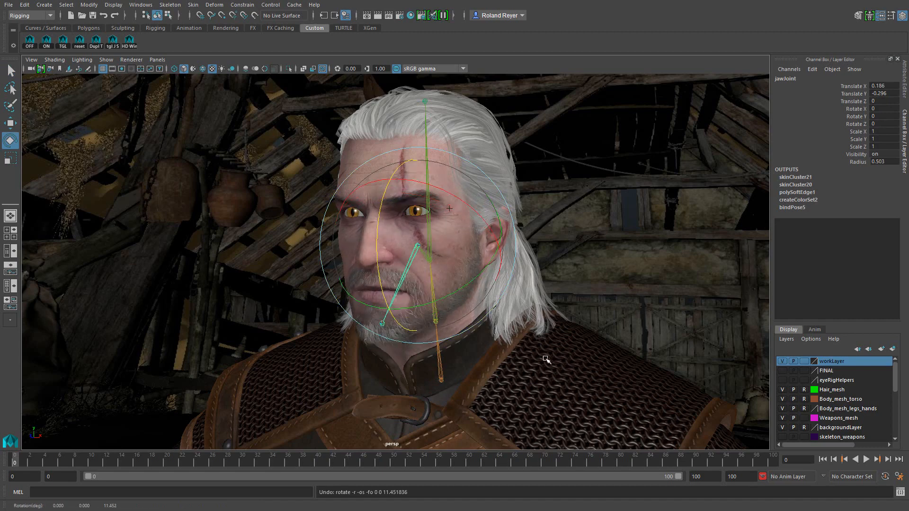
pyautogui.keyDown('alt'); pyautogui.moveTo(549, 362); pyautogui.dragTo(532, 371); pyautogui.keyUp('alt')
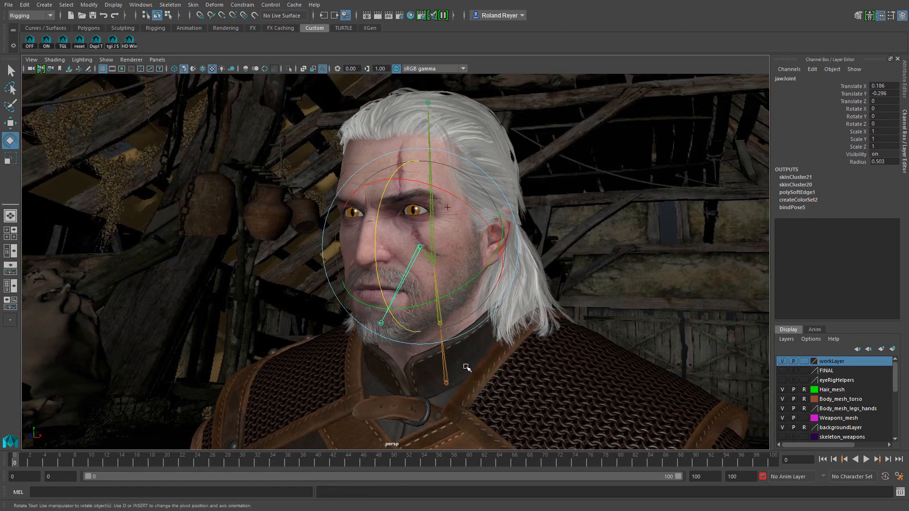
# Select neckJoint1 and isolate its hierarchy to examine the joints and eyeballs on their own.
pyautogui.press('q')
pyautogui.click(446, 382)
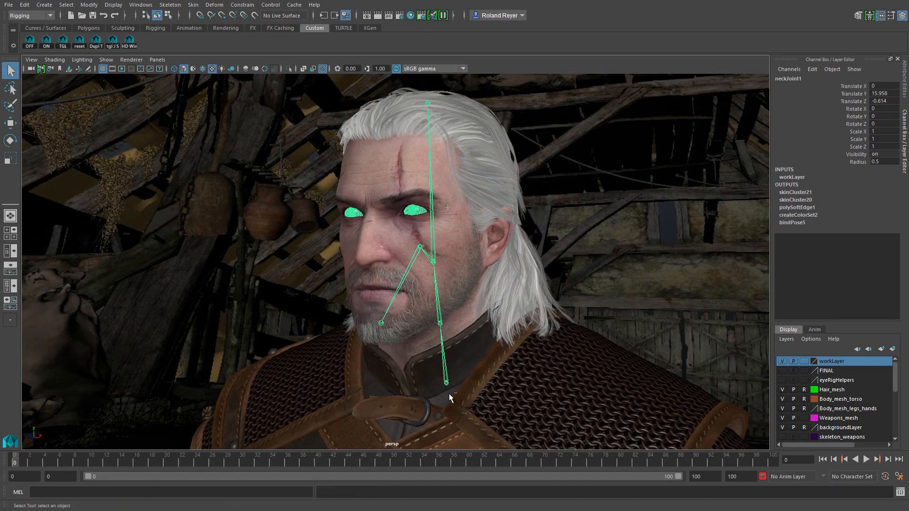
pyautogui.hotkey('ctrl', '1')
pyautogui.keyDown('alt'); pyautogui.moveTo(404, 336); pyautogui.dragTo(416, 335); pyautogui.keyUp('alt')
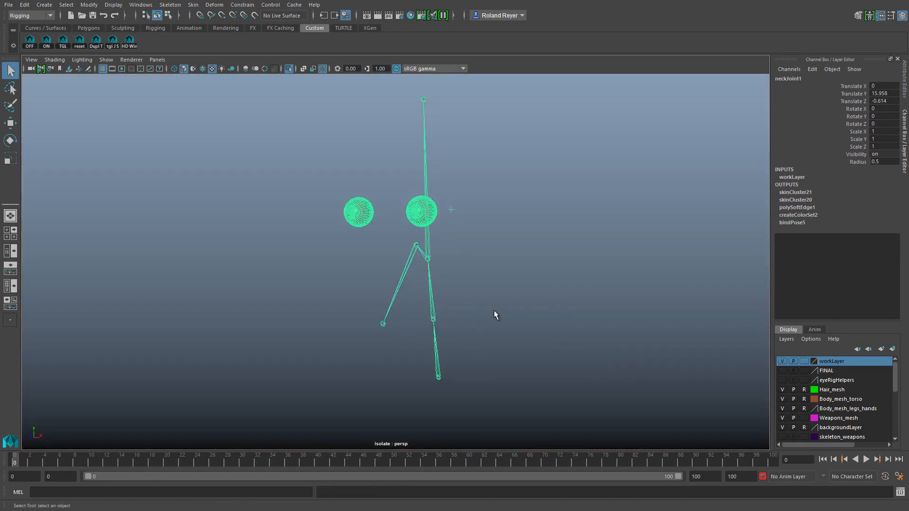
pyautogui.keyDown('alt'); pyautogui.moveTo(361, 376); pyautogui.dragTo(541, 362, button='right'); pyautogui.keyUp('alt')
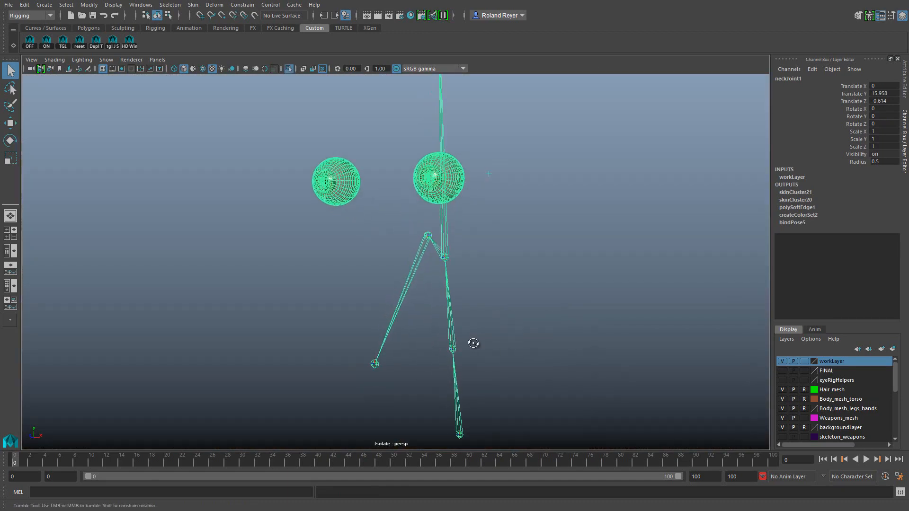
# Inspect the constraint attributes of the rightEyeOuter and leftEyeOuter eyeballs.
pyautogui.click(337, 195)
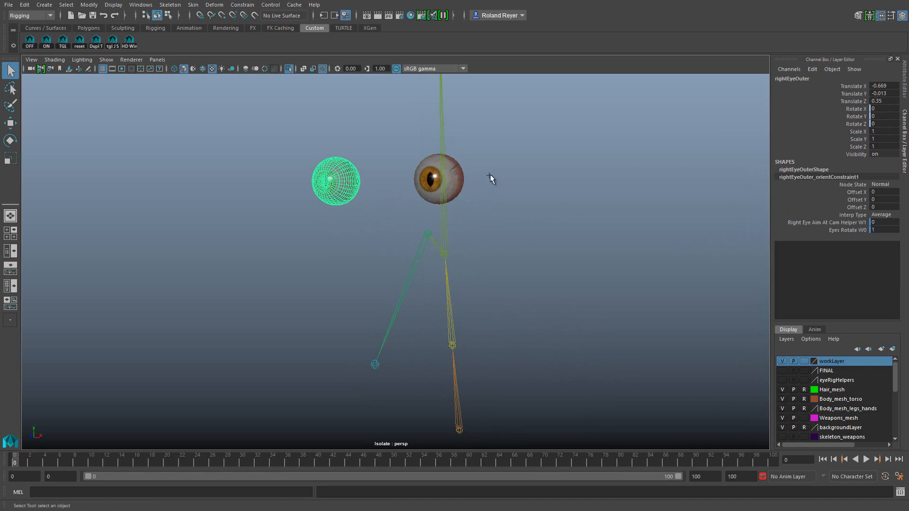
pyautogui.keyDown('alt'); pyautogui.moveTo(541, 263); pyautogui.dragTo(510, 270); pyautogui.keyUp('alt')
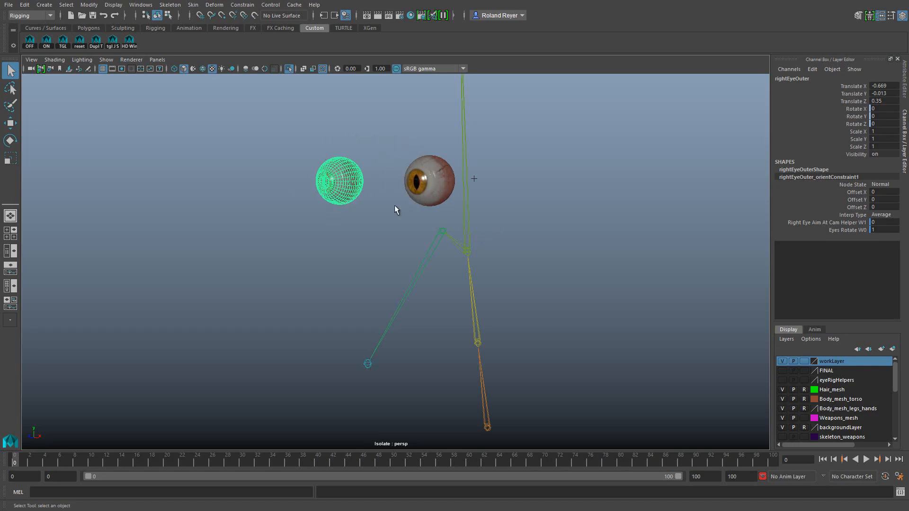
pyautogui.keyDown('alt'); pyautogui.moveTo(391, 229); pyautogui.dragTo(399, 230); pyautogui.keyUp('alt')
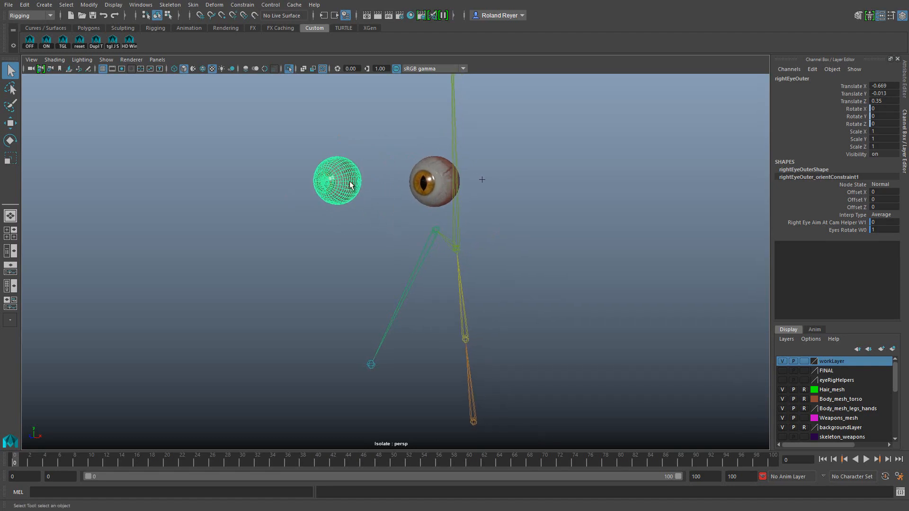
pyautogui.click(424, 185)
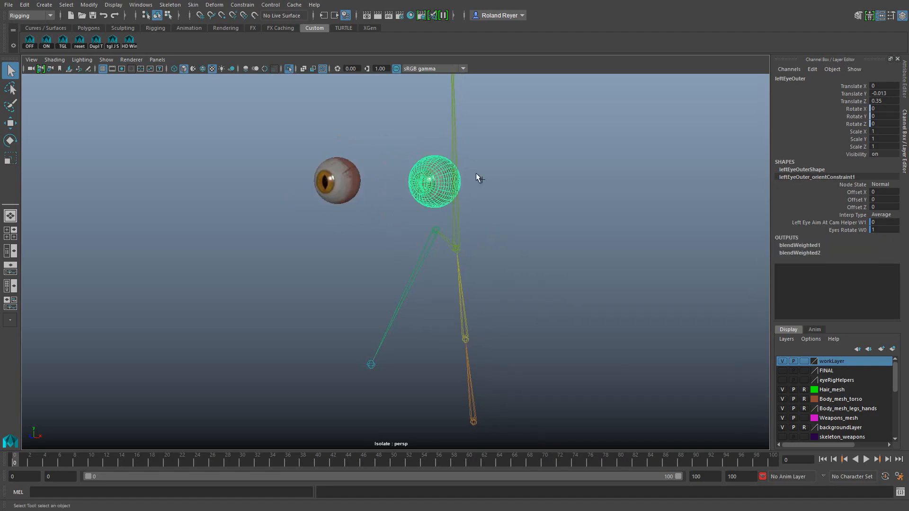
# Test the eyesRotate locator's Eyes Look At attribute at 1, and return it to 0.
pyautogui.click(481, 179)
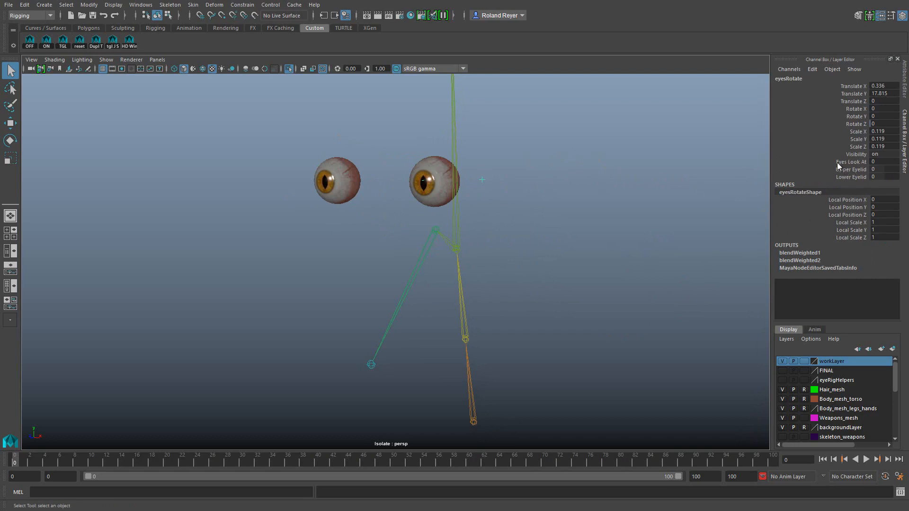
pyautogui.click(855, 161)
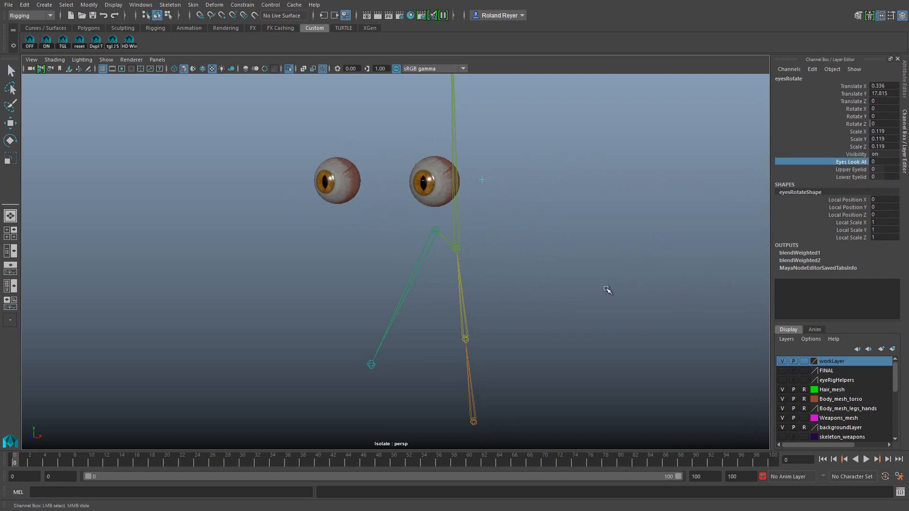
pyautogui.moveTo(573, 284); pyautogui.dragTo(654, 284, button='middle')
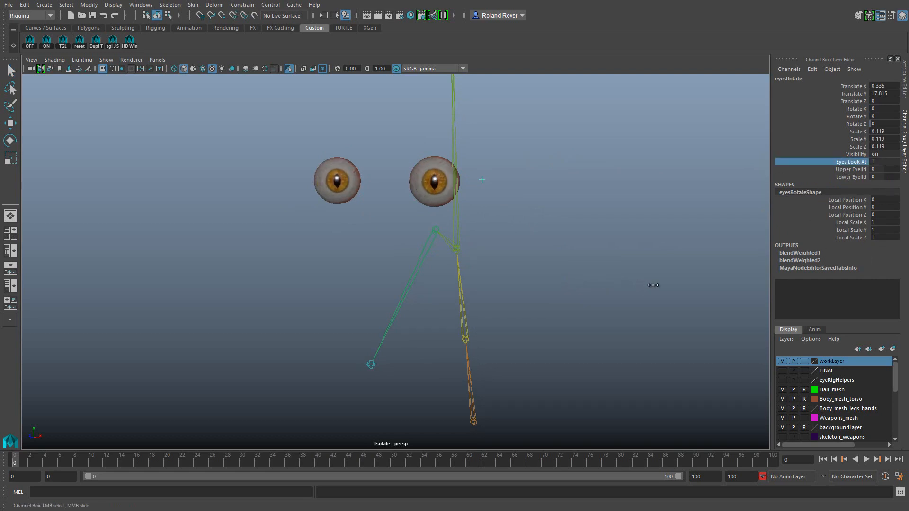
pyautogui.moveTo(486, 331)
pyautogui.keyDown('alt'); pyautogui.mouseDown()
pyautogui.moveTo(630, 345)
pyautogui.moveTo(475, 333)
pyautogui.mouseUp(); pyautogui.keyUp('alt')
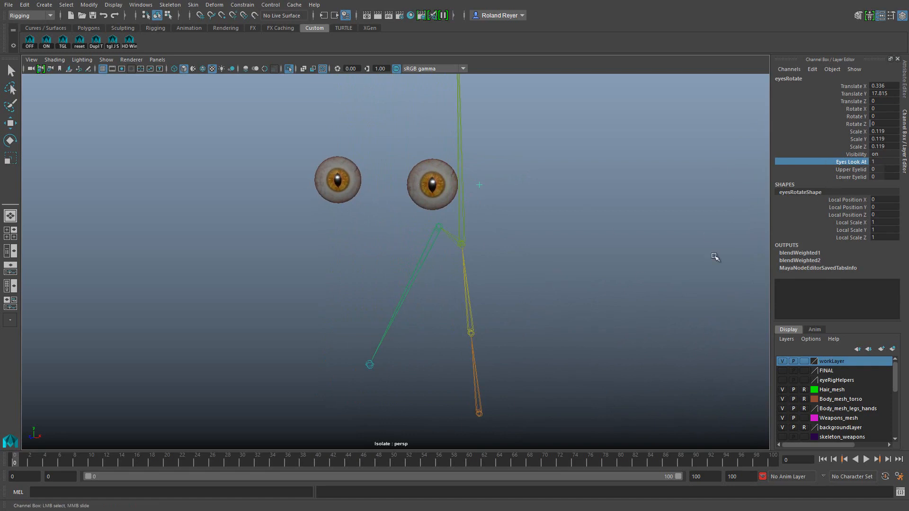
pyautogui.moveTo(664, 298); pyautogui.dragTo(600, 309, button='middle')
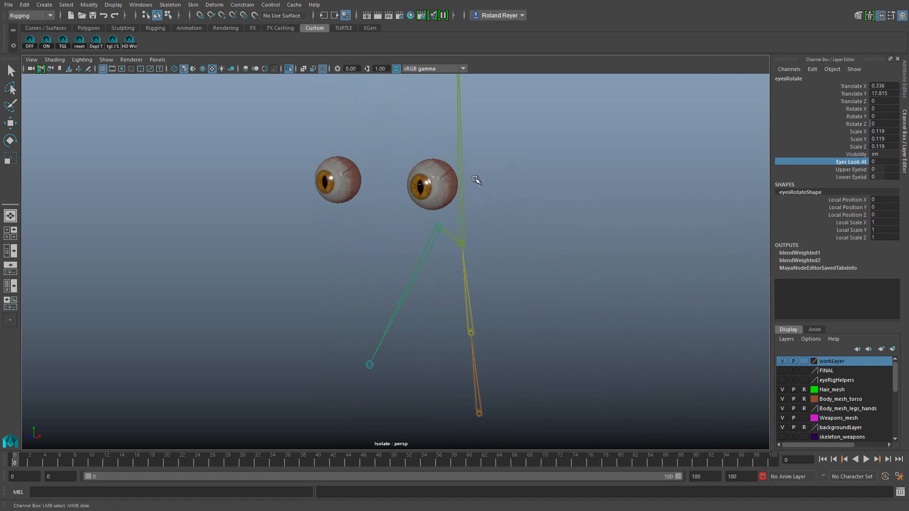
# Try rotating the eyesRotate locator about -9.2° around Y and -0.3° around X, and undo the rotation.
pyautogui.press('e')
pyautogui.moveTo(455, 175); pyautogui.dragTo(400, 174)
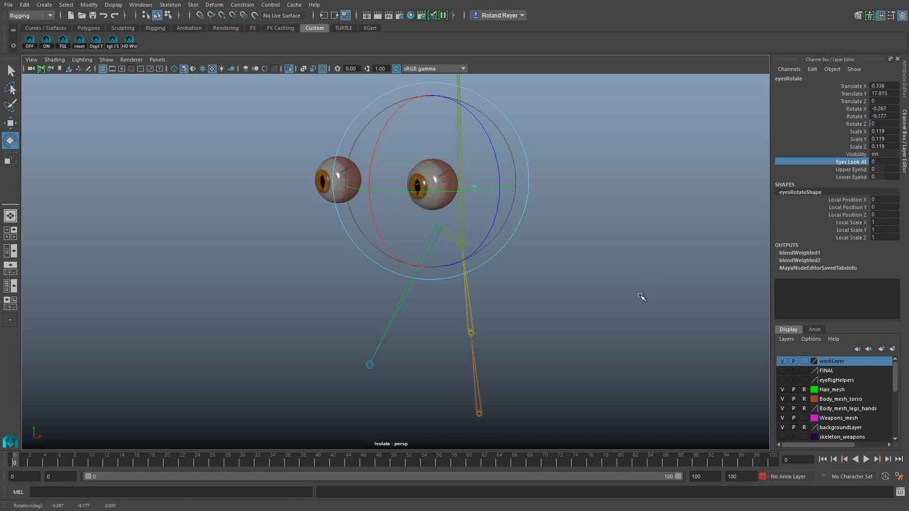
pyautogui.hotkey('ctrl', 'z')
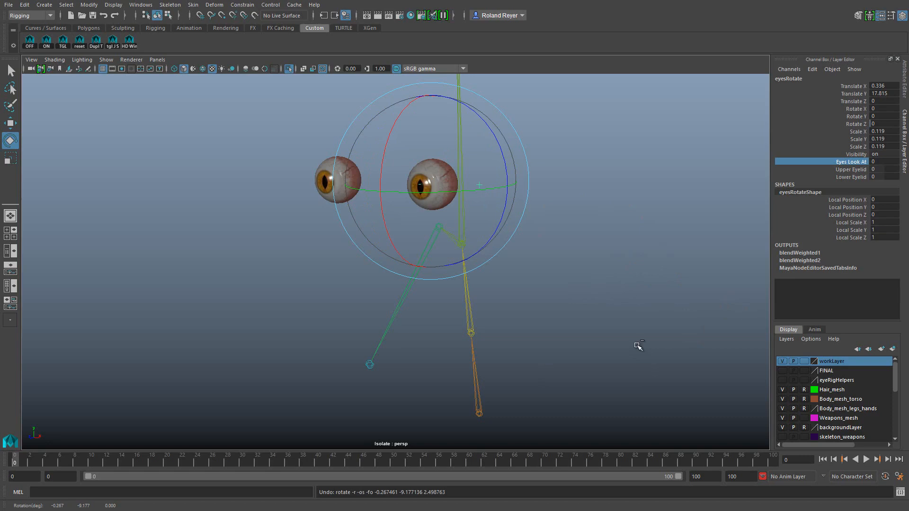
# Turn off isolation so the full character is displayed, framed closely on the face.
pyautogui.hotkey('ctrl', '1')
pyautogui.keyDown('alt'); pyautogui.moveTo(483, 369); pyautogui.dragTo(505, 359); pyautogui.keyUp('alt')
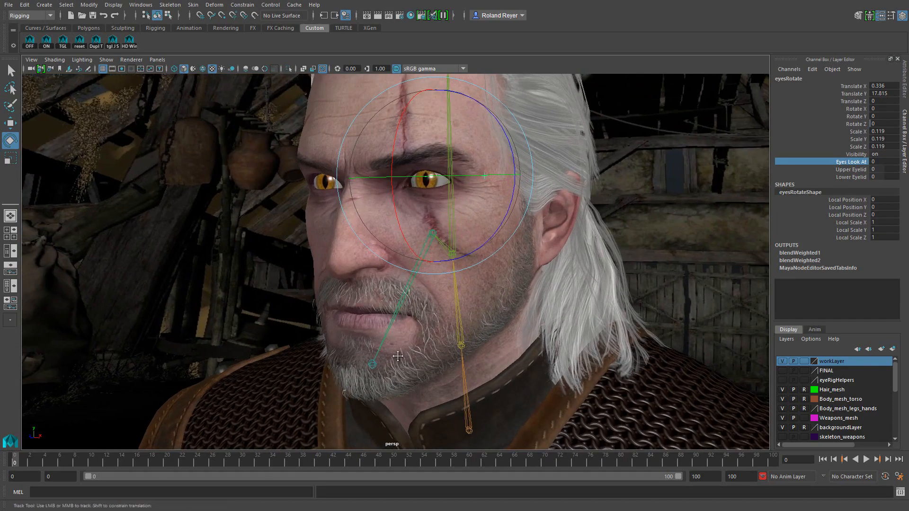
pyautogui.keyDown('alt'); pyautogui.moveTo(397, 356); pyautogui.dragTo(428, 349, button='middle'); pyautogui.keyUp('alt')
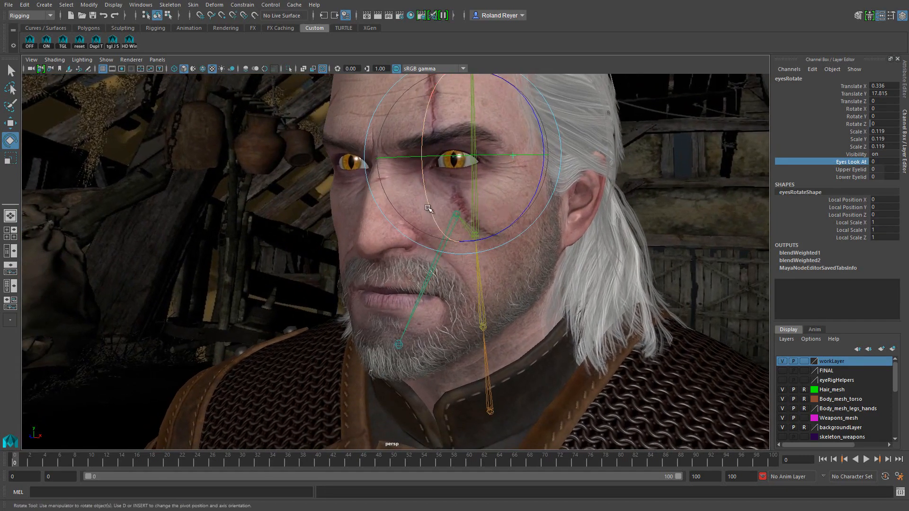
pyautogui.keyDown('alt'); pyautogui.moveTo(429, 208); pyautogui.dragTo(477, 273); pyautogui.keyUp('alt')
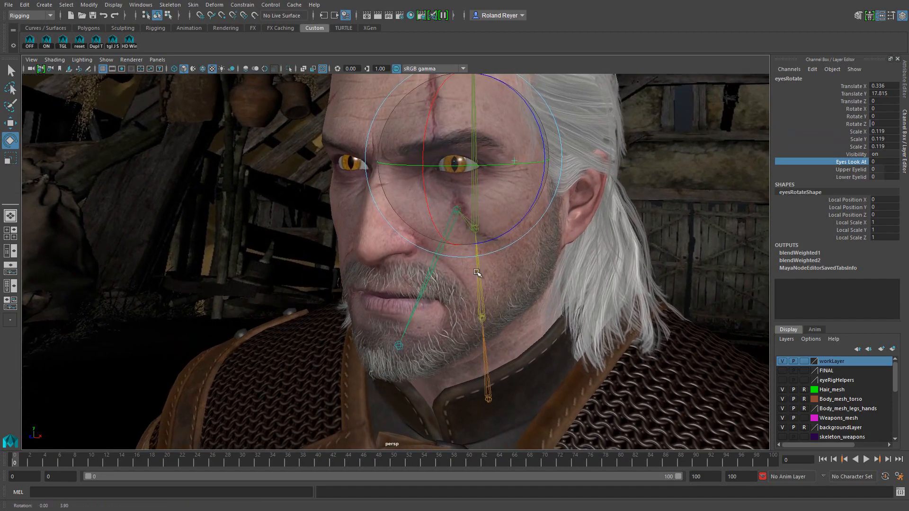
# Rotate the eyesRotate locator about 3.1° around X and check the gaze and eyelids from the opposite side.
pyautogui.moveTo(429, 211); pyautogui.dragTo(458, 212)
pyautogui.keyDown('alt'); pyautogui.moveTo(434, 309); pyautogui.dragTo(490, 303); pyautogui.keyUp('alt')
pyautogui.keyDown('alt'); pyautogui.moveTo(481, 325); pyautogui.dragTo(521, 300, button='right'); pyautogui.keyUp('alt')
pyautogui.keyDown('alt'); pyautogui.moveTo(456, 269); pyautogui.dragTo(469, 334, button='middle'); pyautogui.keyUp('alt')
pyautogui.press('q')
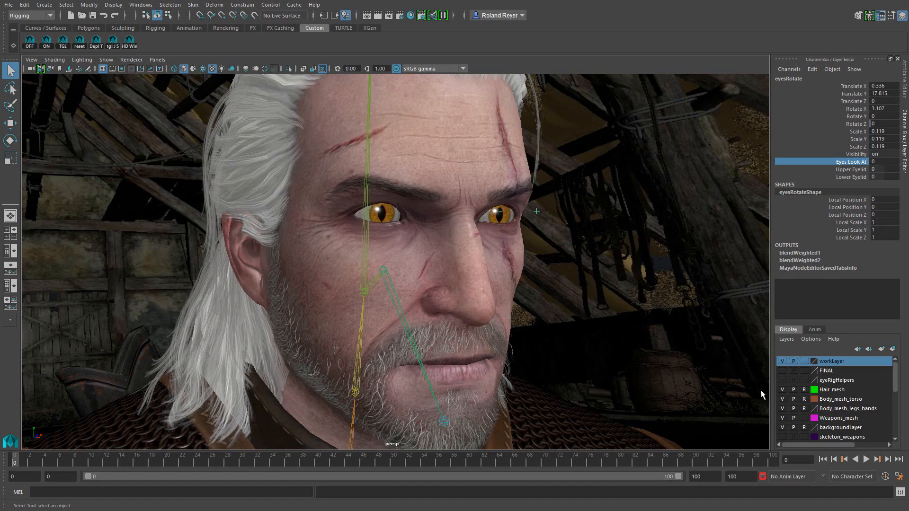
# Make the eyeRigHelpers layer visible and select the lowerEyelidCluster handle beside the nose.
pyautogui.click(782, 380)
pyautogui.keyDown('alt'); pyautogui.moveTo(453, 302); pyautogui.dragTo(449, 260); pyautogui.keyUp('alt')
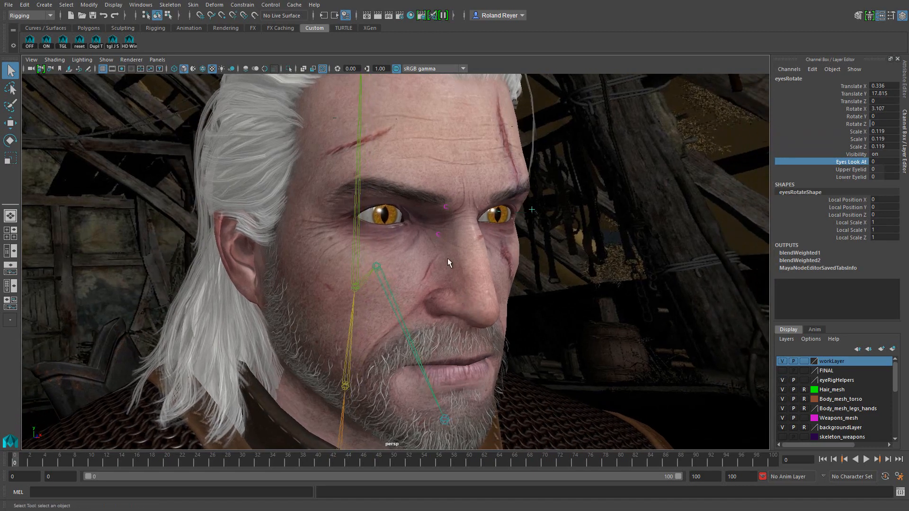
pyautogui.click(433, 231)
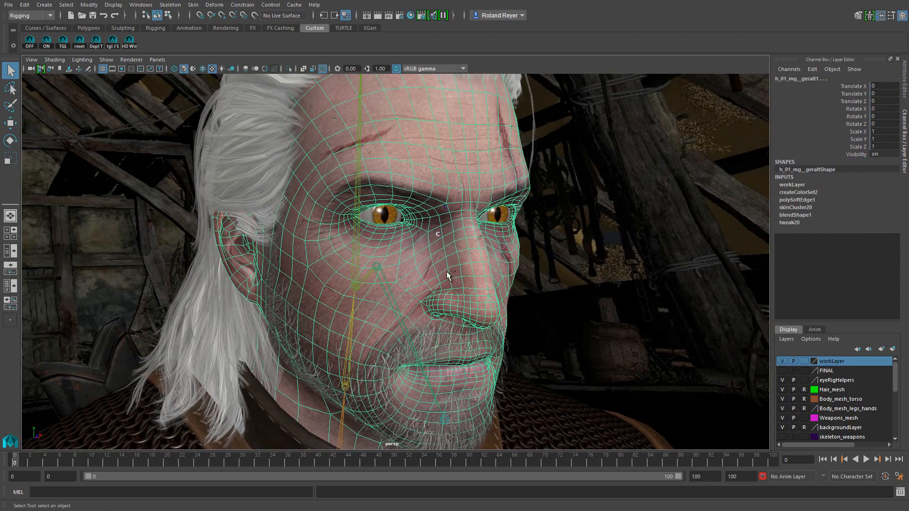
pyautogui.click(440, 236)
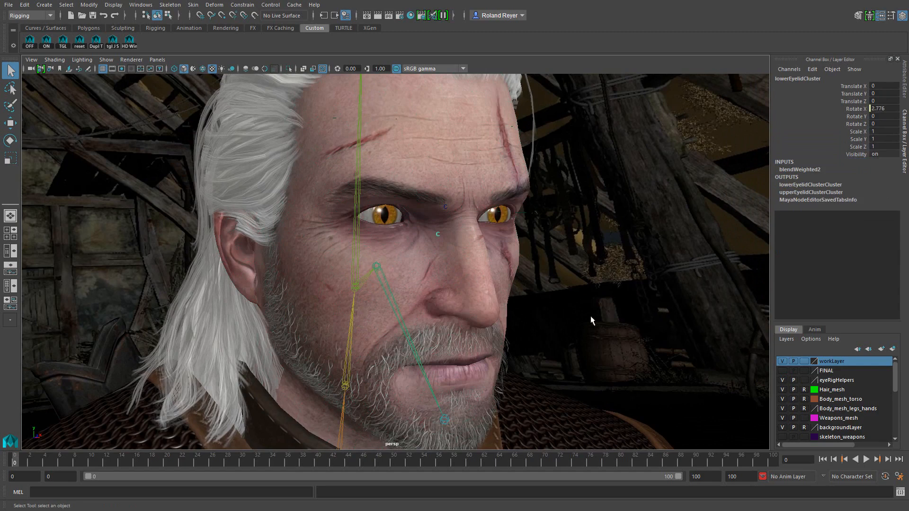
# Test the lower eyelid cluster by rotating it to about 13.7° in X, and undo the rotation.
pyautogui.press('e')
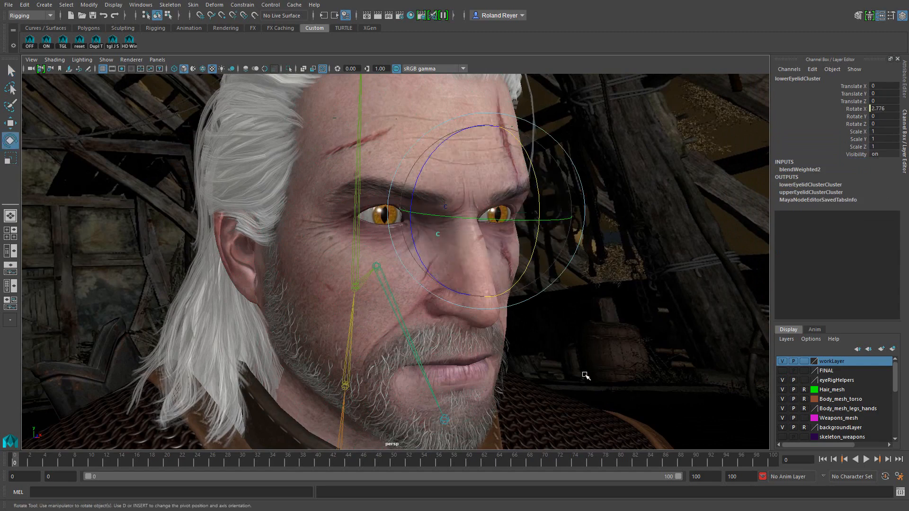
pyautogui.moveTo(585, 376)
pyautogui.mouseDown(button='middle')
pyautogui.moveTo(573, 379)
pyautogui.moveTo(606, 369)
pyautogui.moveTo(554, 374)
pyautogui.moveTo(577, 373)
pyautogui.mouseUp(button='middle')
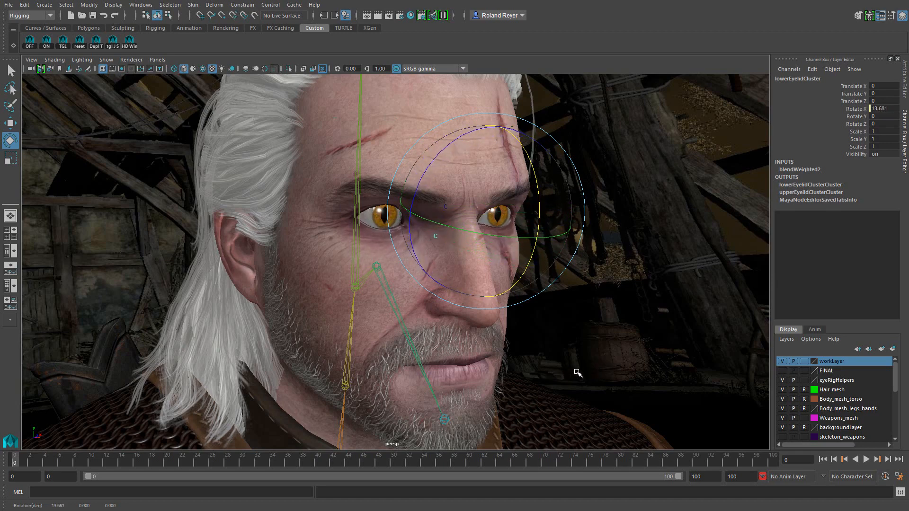
pyautogui.hotkey('ctrl', 'z')
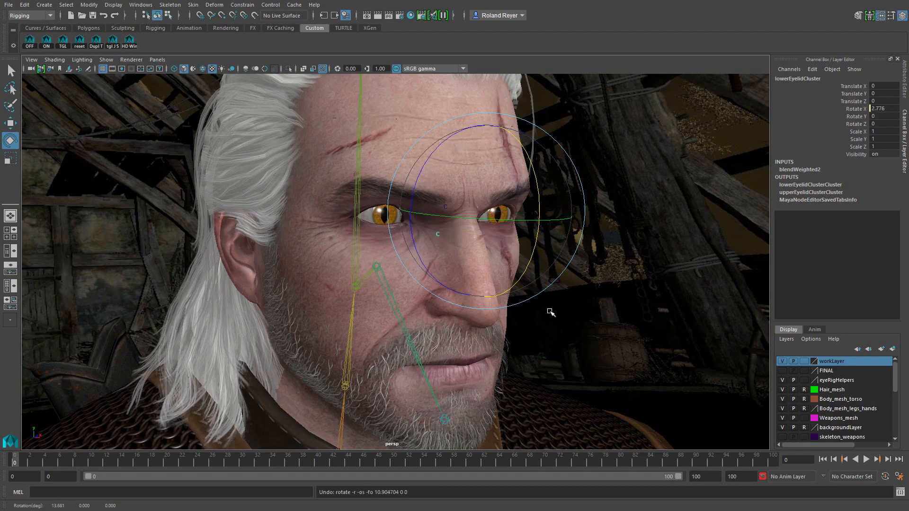
pyautogui.keyDown('alt'); pyautogui.moveTo(631, 364); pyautogui.dragTo(521, 391); pyautogui.keyUp('alt')
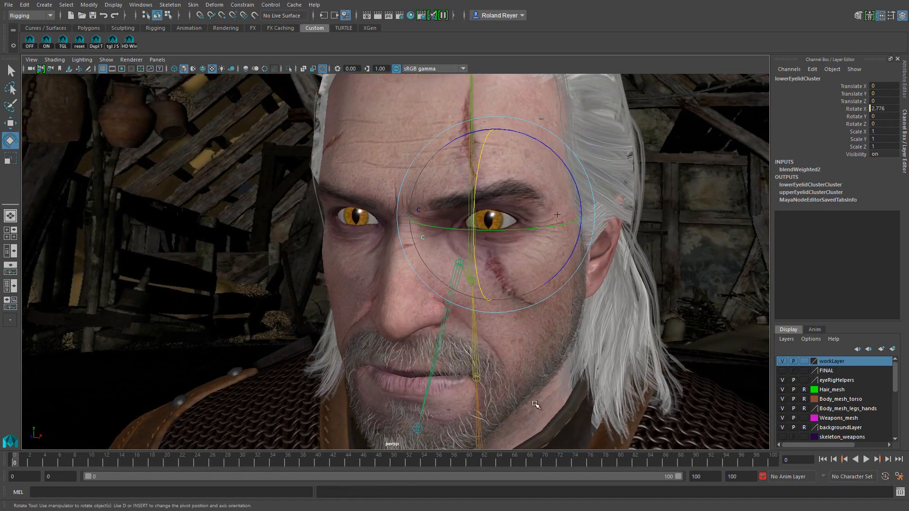
# Select the eyesRotate locator beside the eye and highlight its Eyes Look At, Upper Eyelid and Lower Eyelid attributes.
pyautogui.press('q')
pyautogui.keyDown('alt'); pyautogui.moveTo(526, 356); pyautogui.dragTo(492, 351); pyautogui.keyUp('alt')
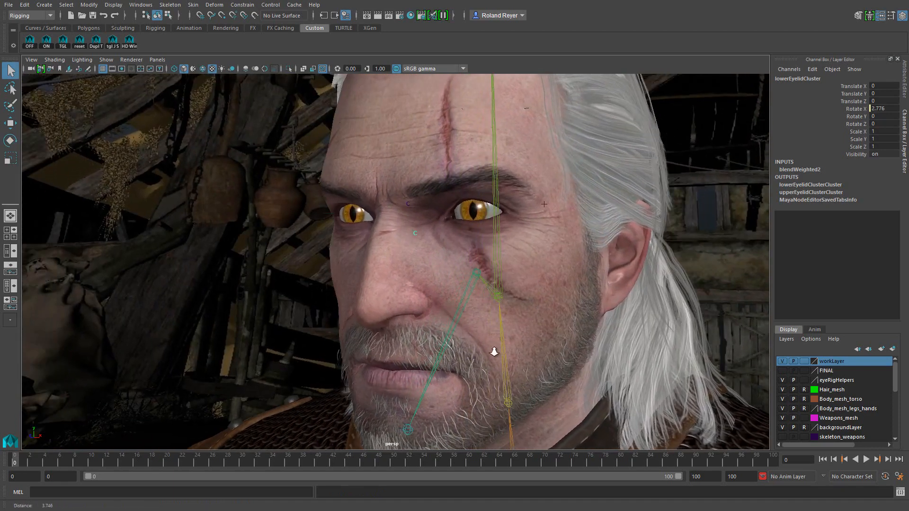
pyautogui.keyDown('alt'); pyautogui.moveTo(493, 351); pyautogui.dragTo(445, 359, button='right'); pyautogui.keyUp('alt')
pyautogui.keyDown('alt'); pyautogui.moveTo(487, 339); pyautogui.dragTo(510, 338, button='middle'); pyautogui.keyUp('alt')
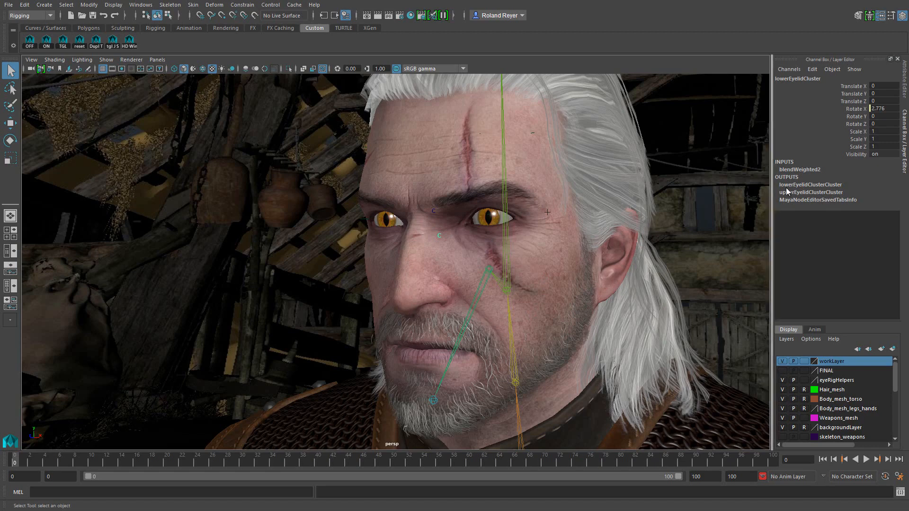
pyautogui.click(547, 211)
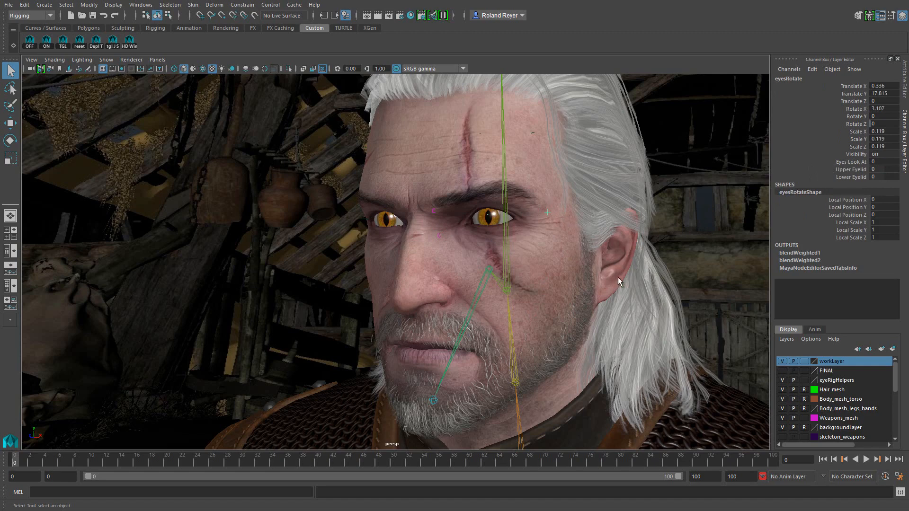
pyautogui.moveTo(850, 164); pyautogui.dragTo(849, 178)
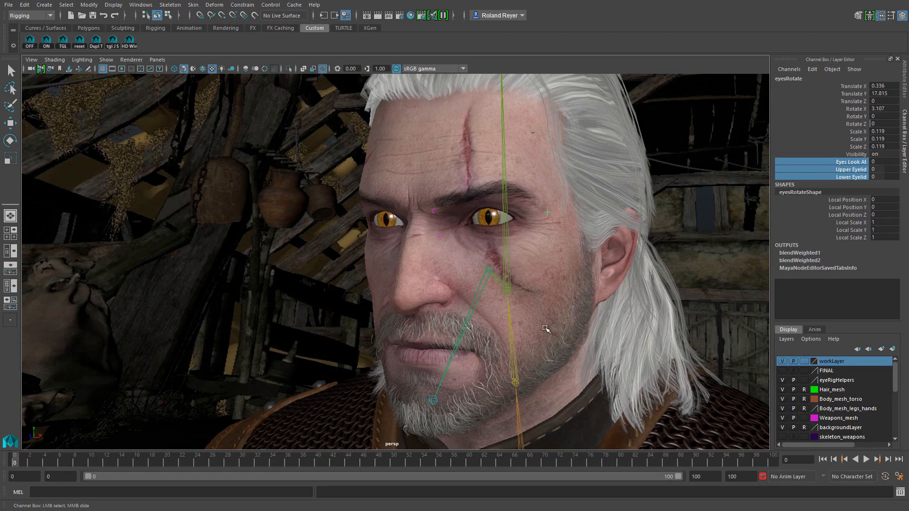
# Show the custom rig control panel beside the viewport and check the insert option for selected attributes on the Open Jaw slider.
pyautogui.keyDown('alt'); pyautogui.moveTo(636, 347); pyautogui.dragTo(514, 364, button='right'); pyautogui.keyUp('alt')
pyautogui.keyDown('alt'); pyautogui.moveTo(475, 331); pyautogui.dragTo(468, 334, button='middle'); pyautogui.keyUp('alt')
pyautogui.press('space')
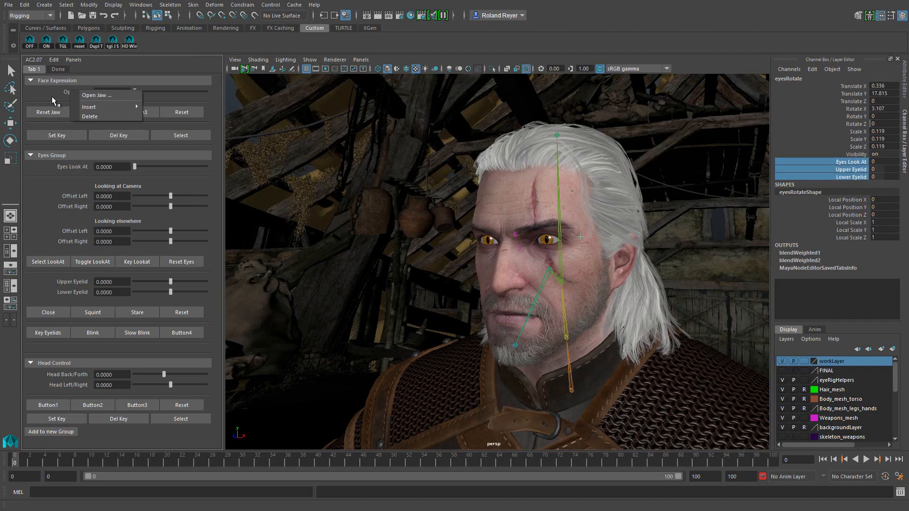
pyautogui.rightClick(78, 91)
pyautogui.moveTo(126, 109)
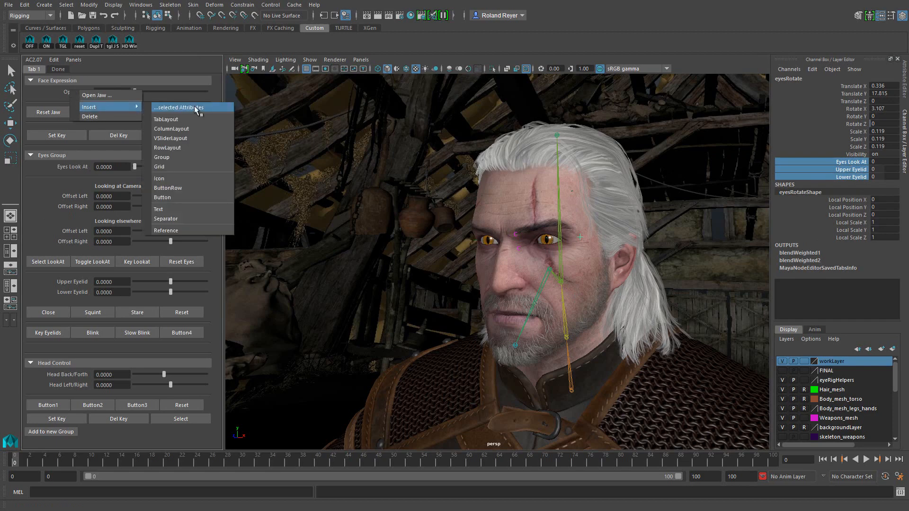
pyautogui.click(287, 106)
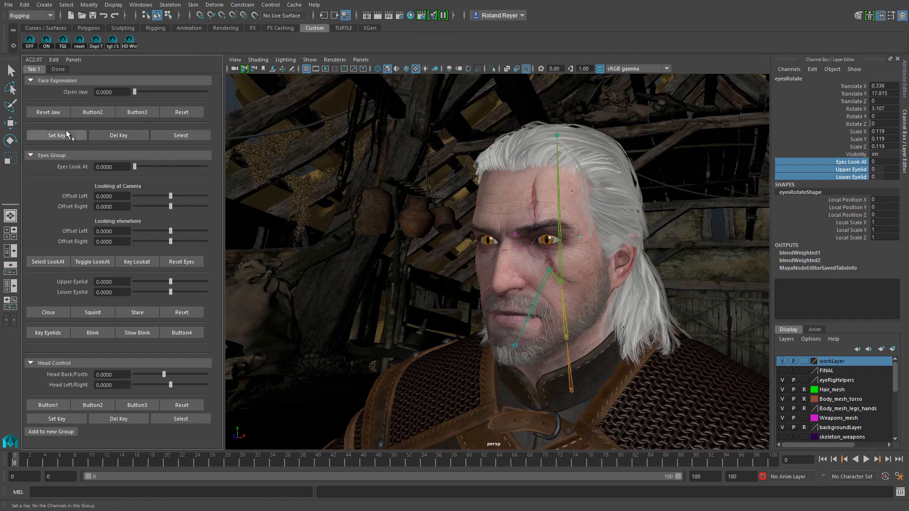
# Test the Open Jaw slider, returning it to 0, and hide the eyeRigHelpers layer.
pyautogui.moveTo(139, 90); pyautogui.dragTo(172, 96)
pyautogui.click(182, 114)
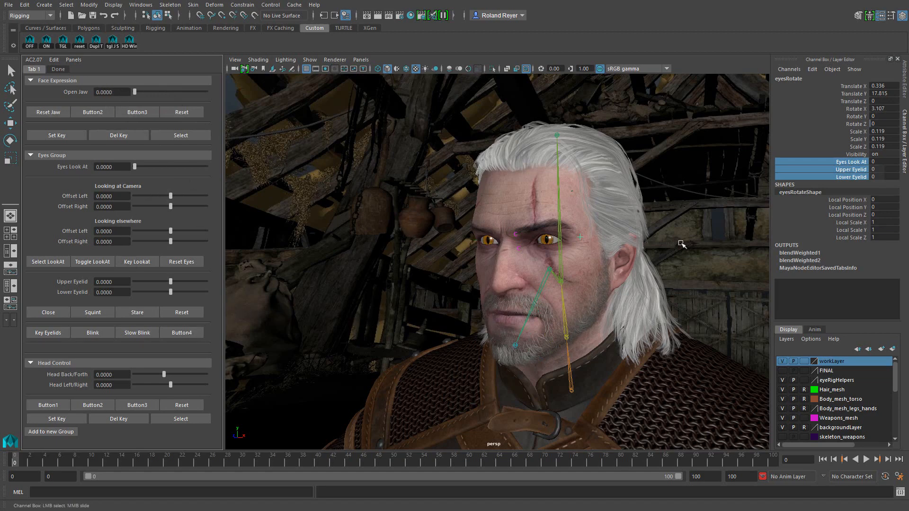
pyautogui.click(782, 380)
pyautogui.keyDown('alt'); pyautogui.moveTo(386, 294); pyautogui.dragTo(500, 320, button='right'); pyautogui.keyUp('alt')
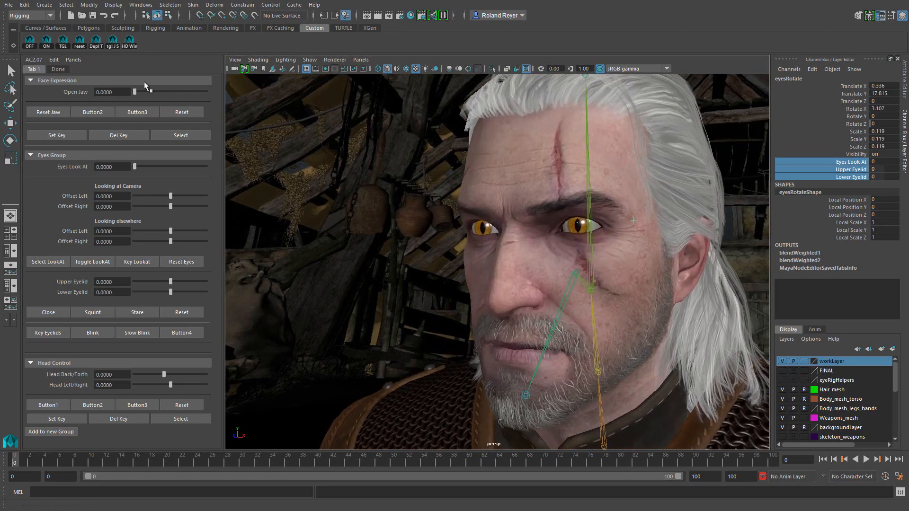
pyautogui.moveTo(138, 92); pyautogui.dragTo(121, 100)
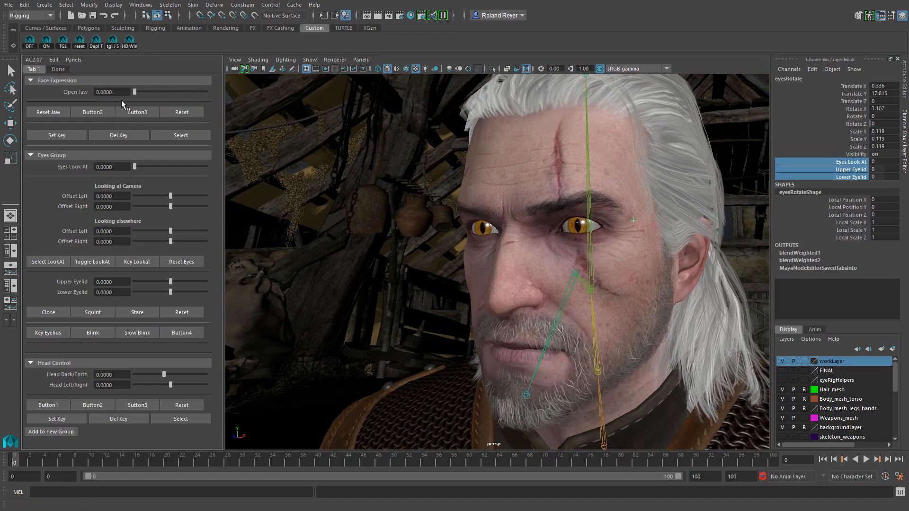
# Examine the Open Jaw slider's attribute name and its minimum and maximum values in its settings, and close them.
pyautogui.rightClick(81, 93)
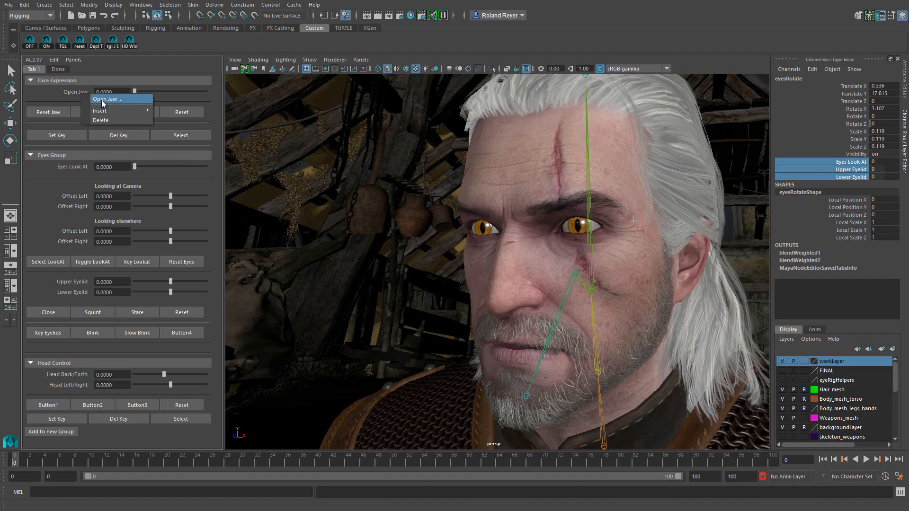
pyautogui.click(107, 100)
pyautogui.moveTo(264, 137); pyautogui.dragTo(294, 93)
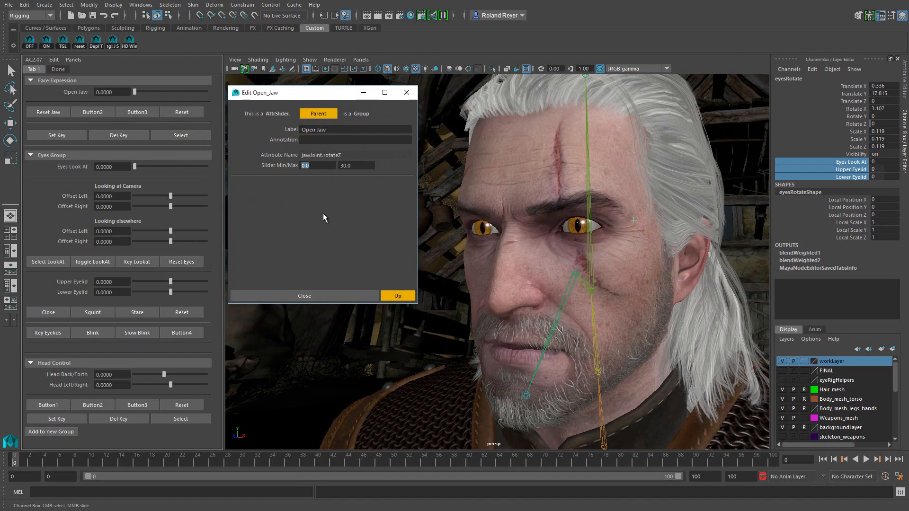
pyautogui.click(358, 166)
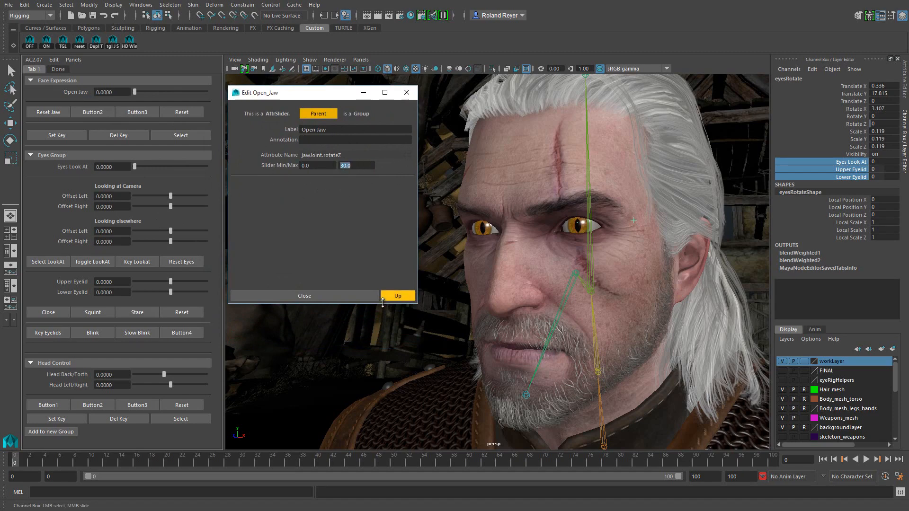
pyautogui.click(356, 295)
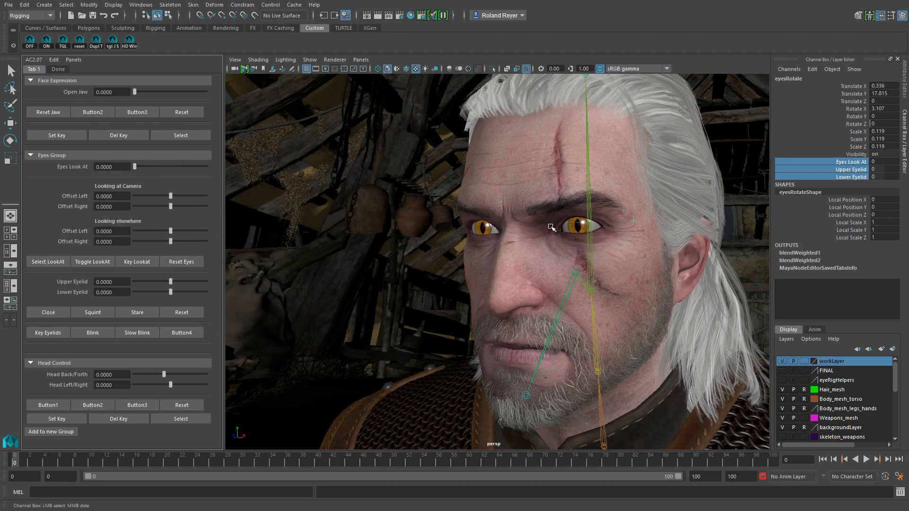
# Test the Eyes Look At slider and toggle the look-at state several times to compare the two gaze directions.
pyautogui.moveTo(135, 167); pyautogui.dragTo(120, 196)
pyautogui.click(93, 260)
pyautogui.click(92, 259)
pyautogui.click(93, 262)
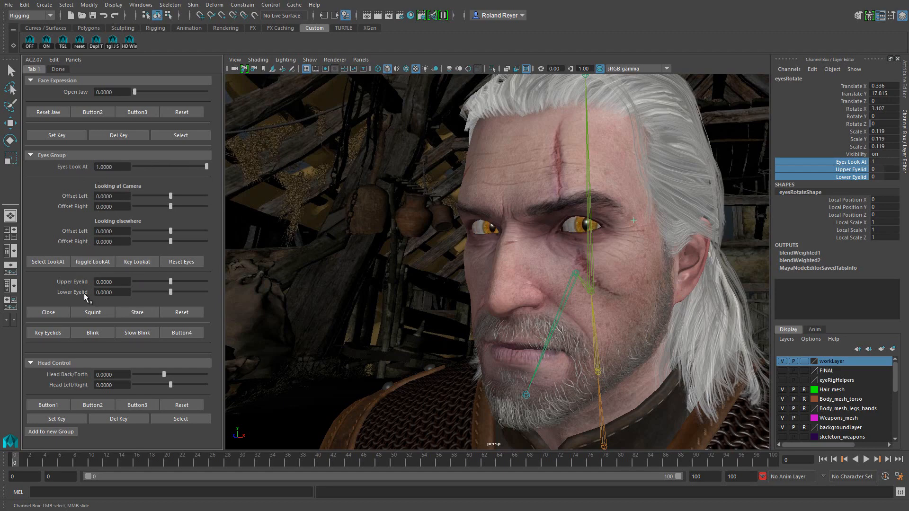
# Select the eye look-at control, try rotating the eyes, reset their rotation to 0, and clear the selection.
pyautogui.click(45, 263)
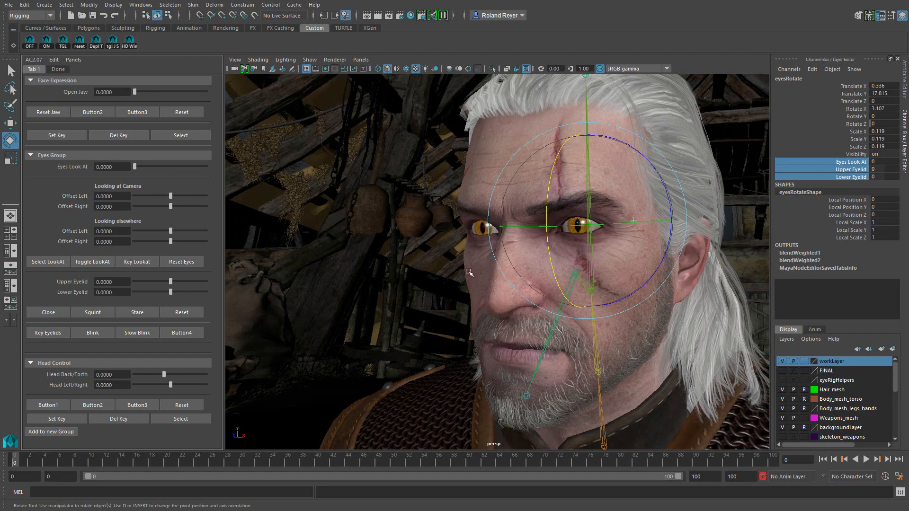
pyautogui.moveTo(572, 239)
pyautogui.mouseDown()
pyautogui.moveTo(557, 217)
pyautogui.moveTo(585, 268)
pyautogui.moveTo(578, 237)
pyautogui.mouseUp()
pyautogui.click(184, 263)
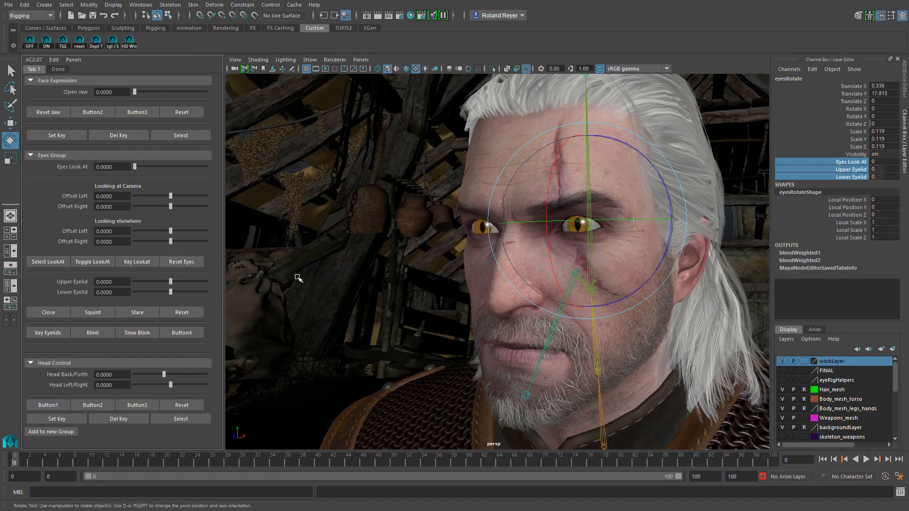
pyautogui.moveTo(338, 283); pyautogui.dragTo(316, 255, button='right')
pyautogui.press('q')
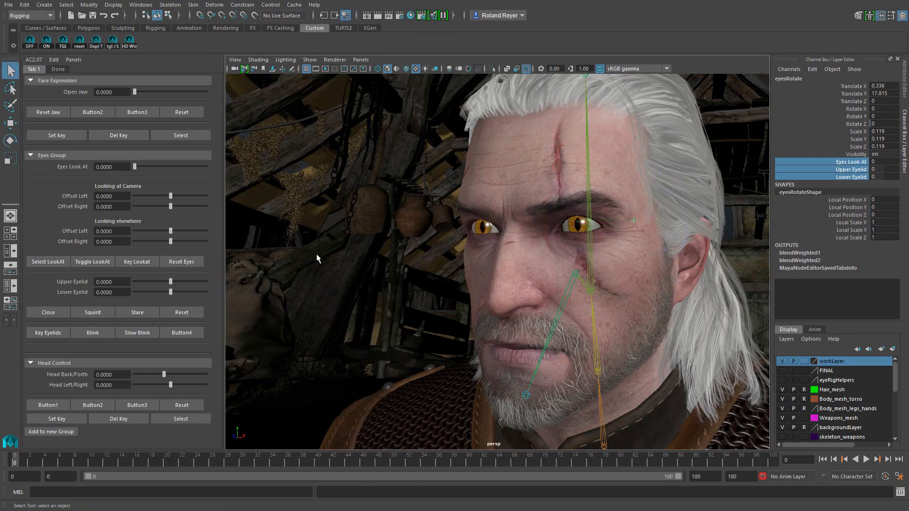
pyautogui.click(313, 251)
pyautogui.keyDown('alt'); pyautogui.moveTo(503, 320); pyautogui.dragTo(452, 295, button='middle'); pyautogui.keyUp('alt')
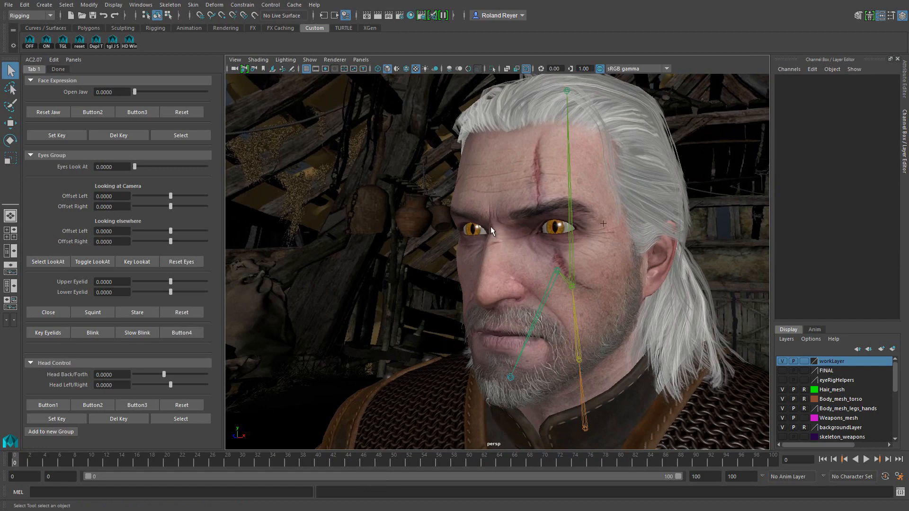
# Toggle off the hair, body, weapons and background layers so only the head setup is displayed, and deselect the head mesh.
pyautogui.moveTo(459, 185); pyautogui.dragTo(461, 188)
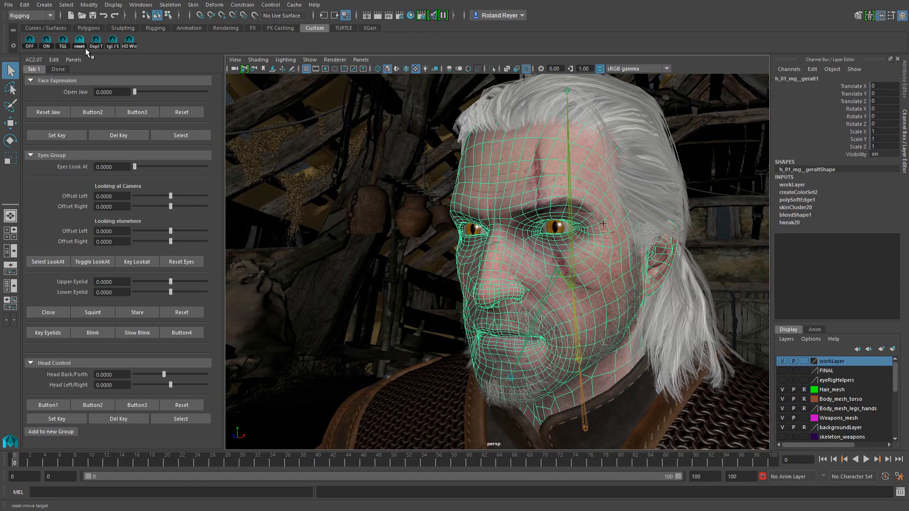
pyautogui.click(63, 44)
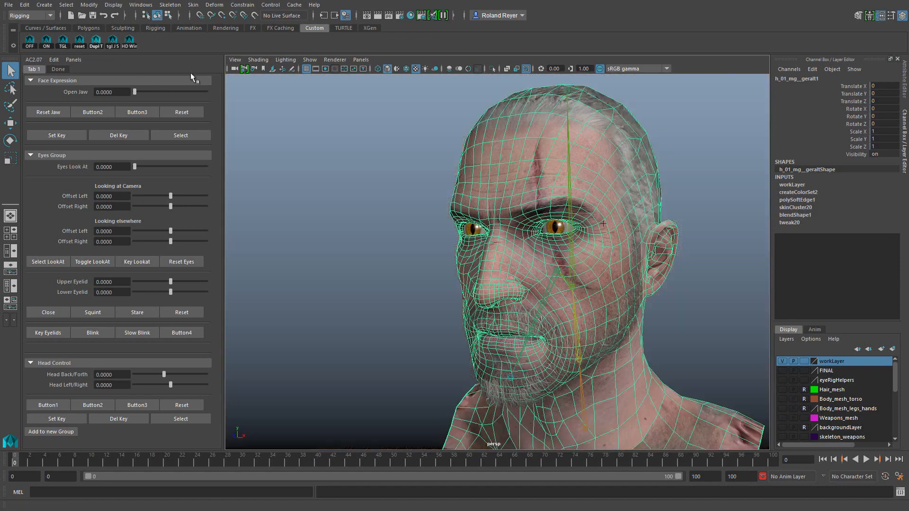
pyautogui.click(404, 282)
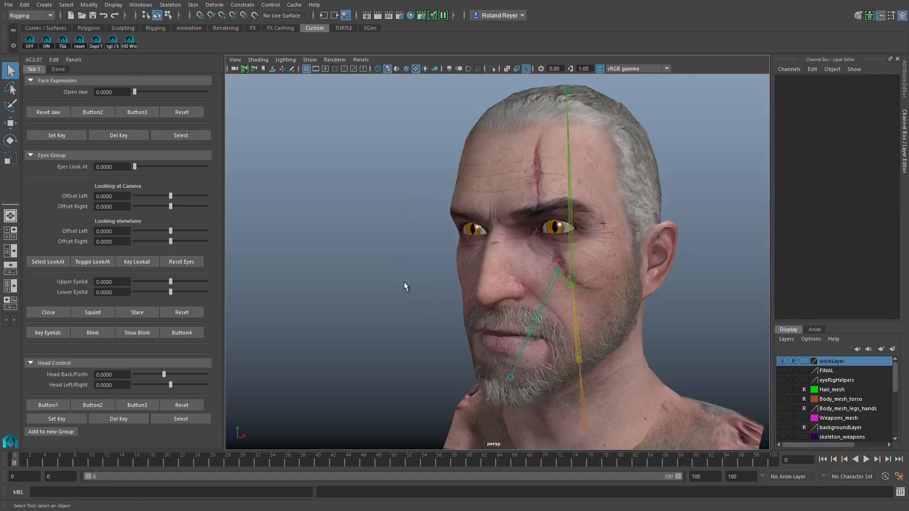
# Select the beard mesh on the chin and hide it.
pyautogui.keyDown('alt'); pyautogui.moveTo(483, 348); pyautogui.dragTo(464, 357); pyautogui.keyUp('alt')
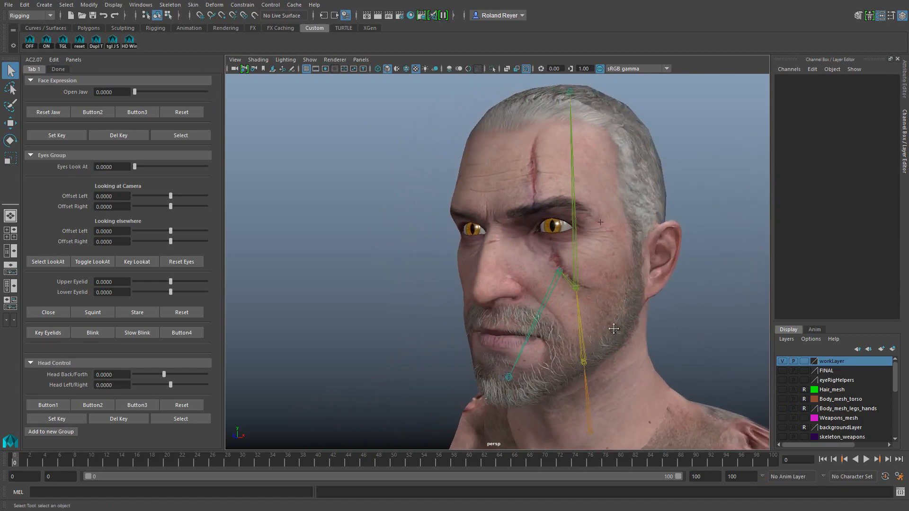
pyautogui.keyDown('alt'); pyautogui.moveTo(612, 326); pyautogui.dragTo(592, 326); pyautogui.keyUp('alt')
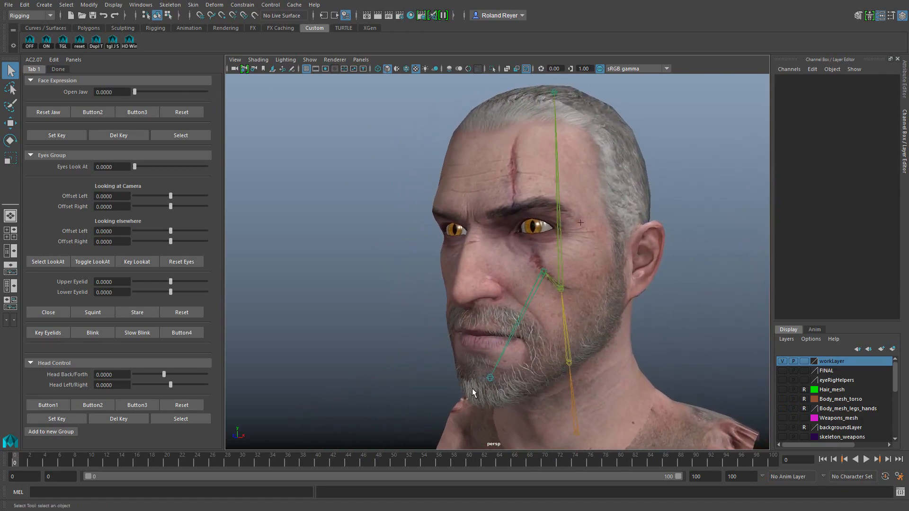
pyautogui.click(536, 406)
pyautogui.keyDown('alt'); pyautogui.moveTo(536, 405); pyautogui.dragTo(504, 400); pyautogui.keyUp('alt')
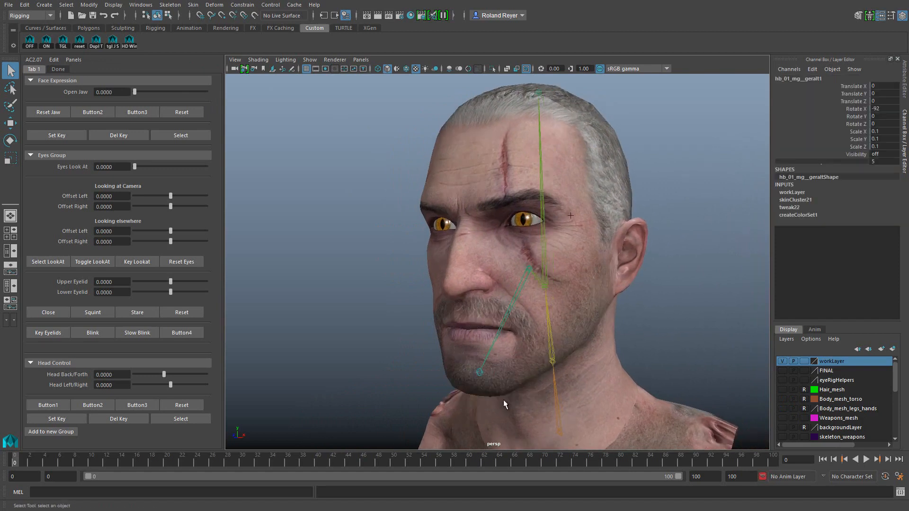
# Test Open Jaw at 30, inspect the open mouth from the front and the side, and return the slider to 0.
pyautogui.moveTo(140, 92); pyautogui.dragTo(220, 102)
pyautogui.keyDown('alt'); pyautogui.moveTo(552, 247); pyautogui.dragTo(614, 235); pyautogui.keyUp('alt')
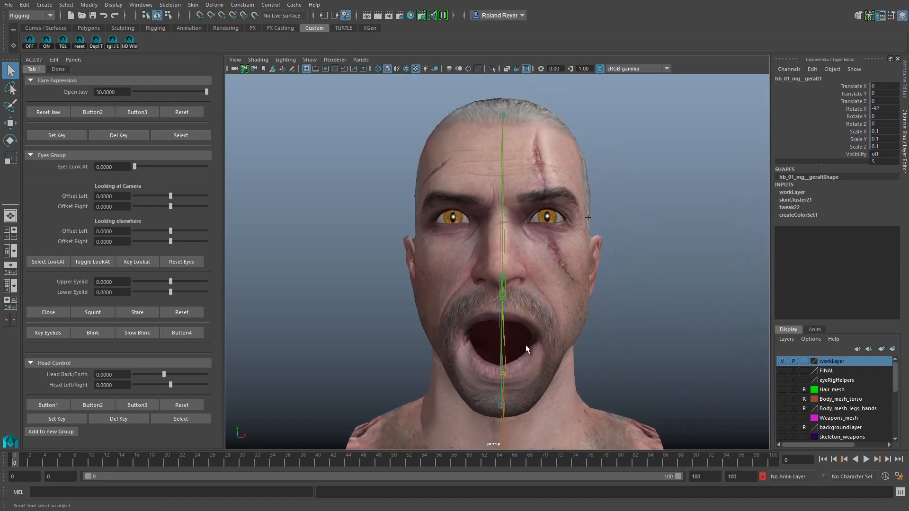
pyautogui.moveTo(201, 92); pyautogui.dragTo(224, 108)
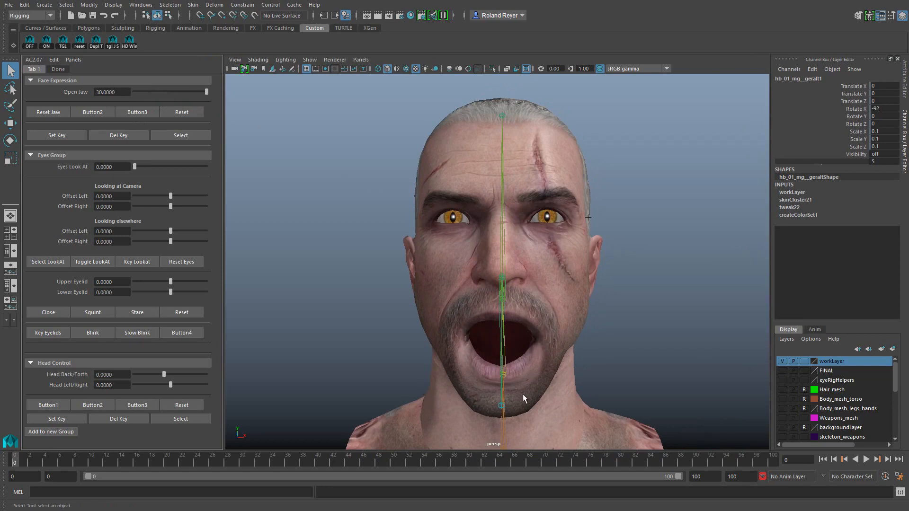
pyautogui.keyDown('alt'); pyautogui.moveTo(522, 394); pyautogui.dragTo(436, 379); pyautogui.keyUp('alt')
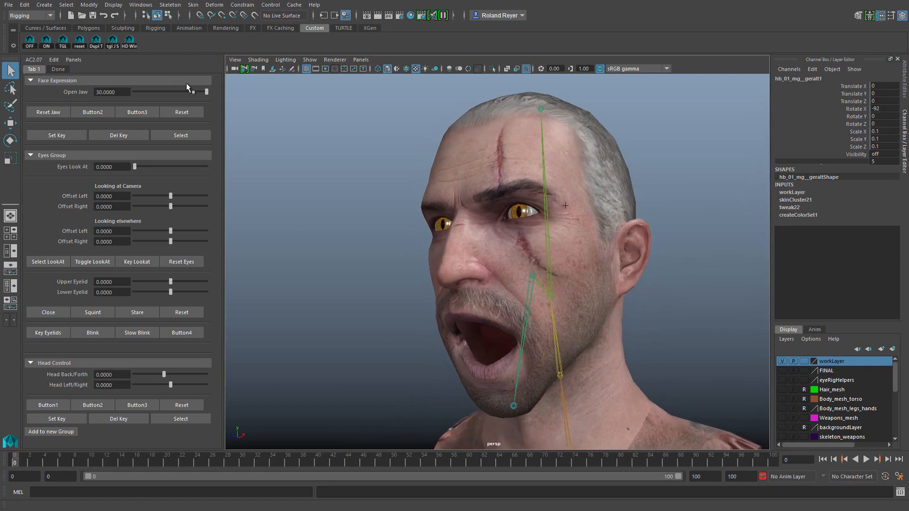
pyautogui.moveTo(196, 92); pyautogui.dragTo(84, 99)
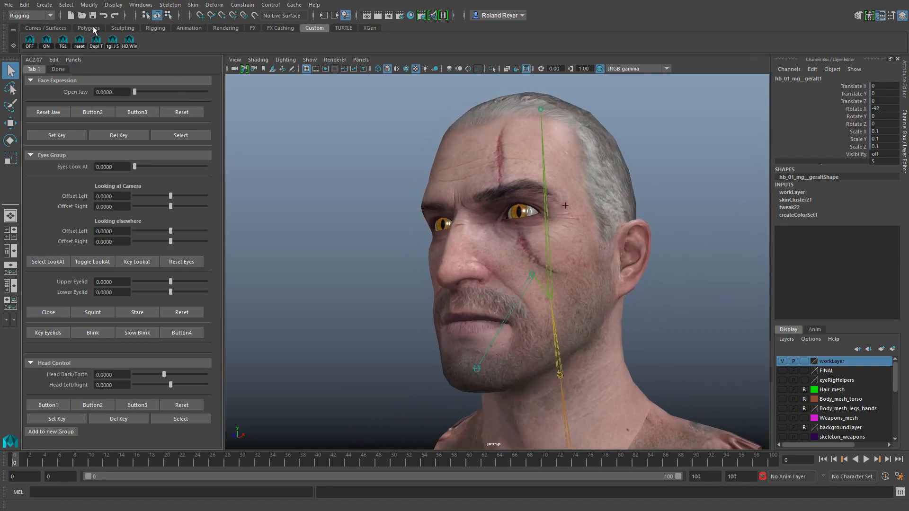
# Open the Shape Editor and the Pose Editor, and arrange their windows one above the other beside the head.
pyautogui.click(122, 27)
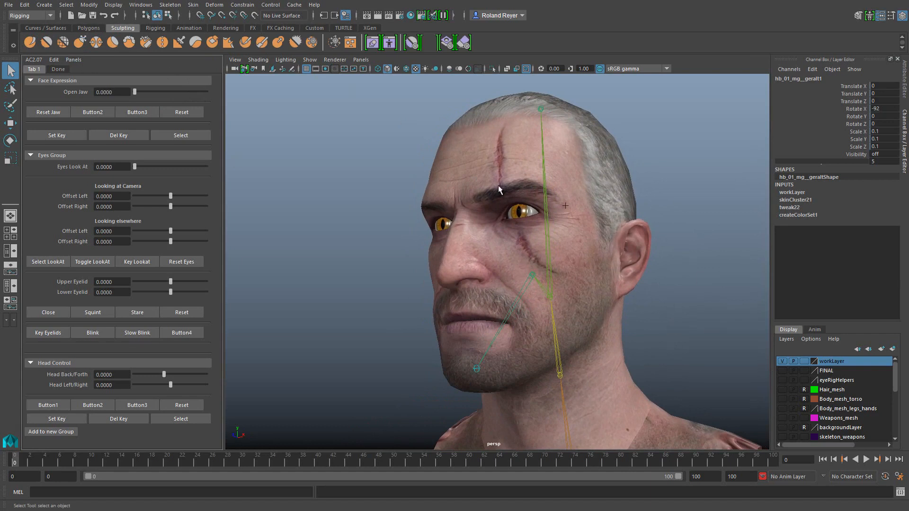
pyautogui.click(374, 44)
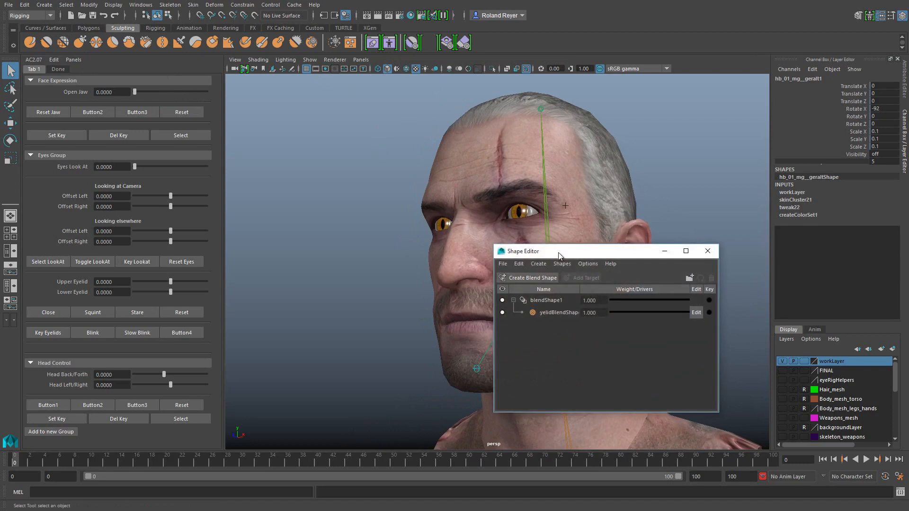
pyautogui.moveTo(559, 255); pyautogui.dragTo(176, 140)
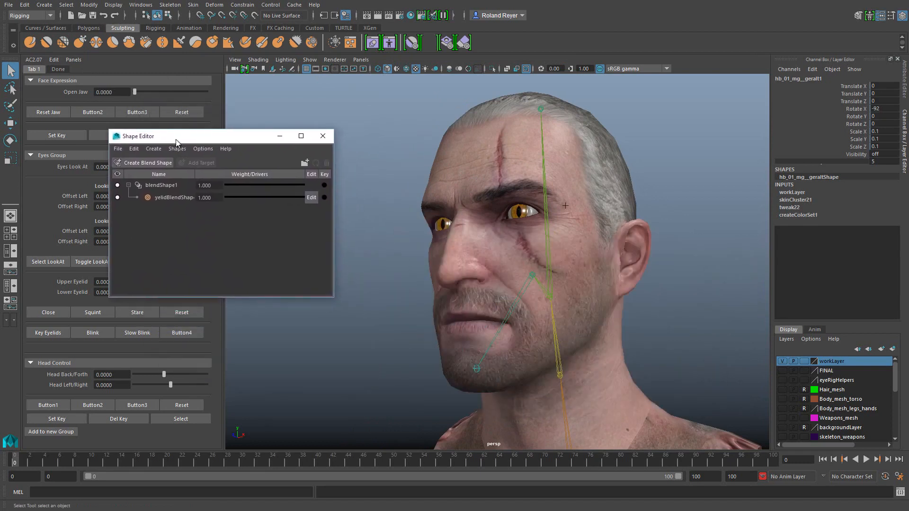
pyautogui.click(389, 44)
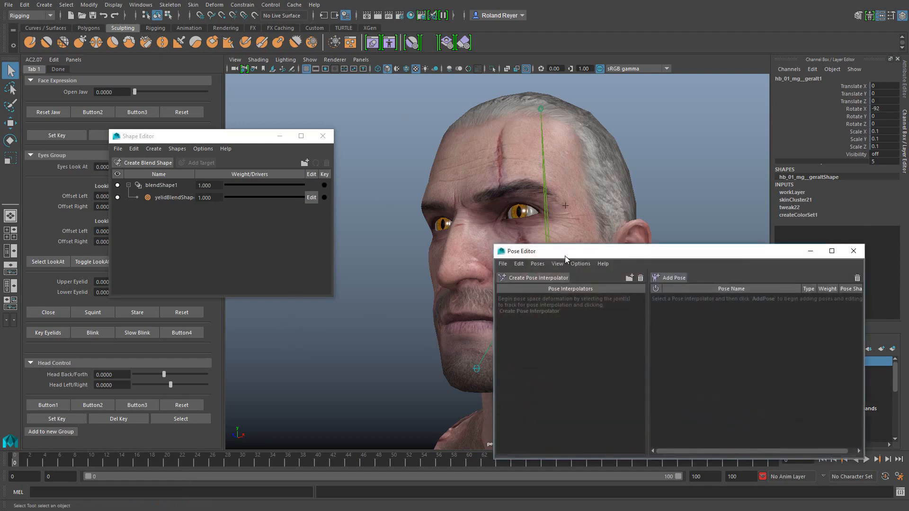
pyautogui.moveTo(565, 256); pyautogui.dragTo(95, 285)
pyautogui.click(198, 134)
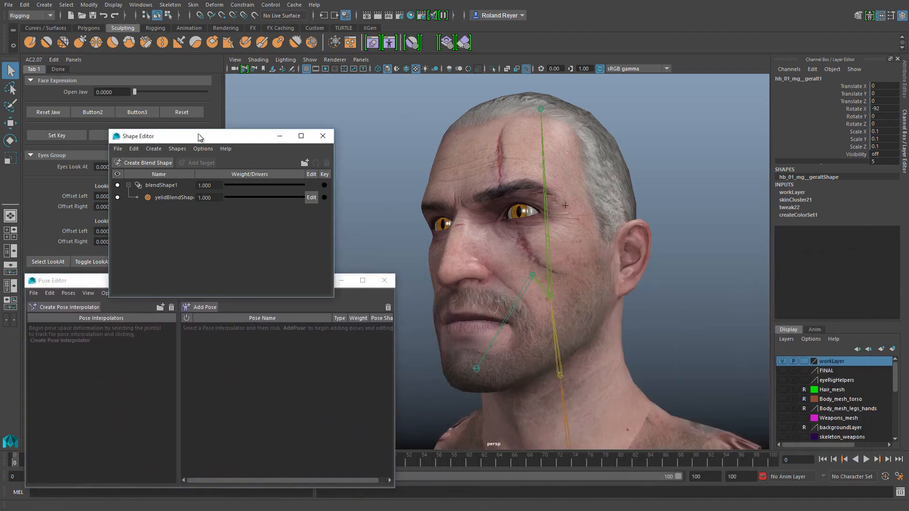
pyautogui.moveTo(198, 137); pyautogui.dragTo(175, 118)
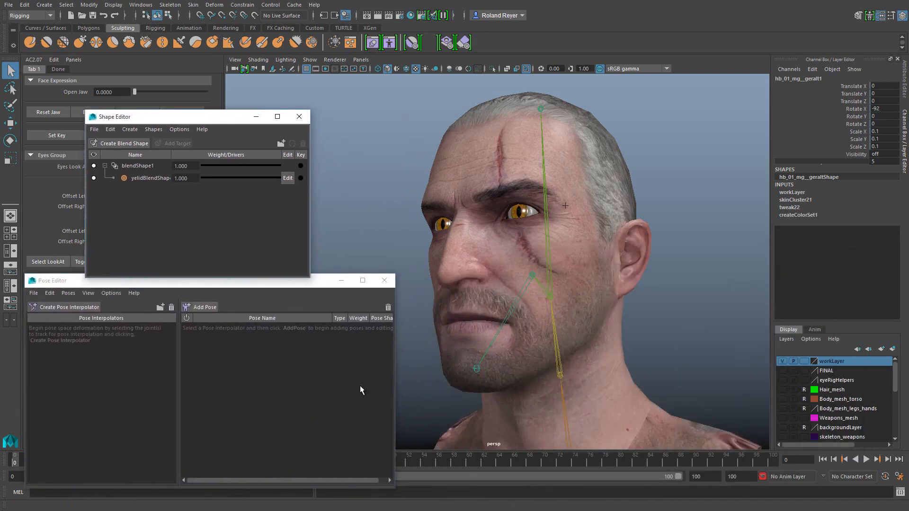
# Select the jaw joint, rename the eyelid blend shape target to eyelidsBS and switch that target off.
pyautogui.click(505, 297)
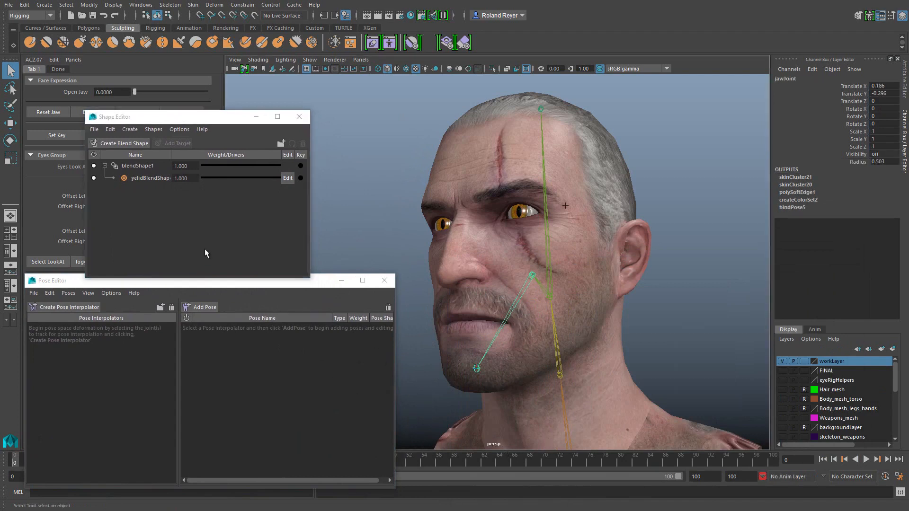
pyautogui.doubleClick(140, 178)
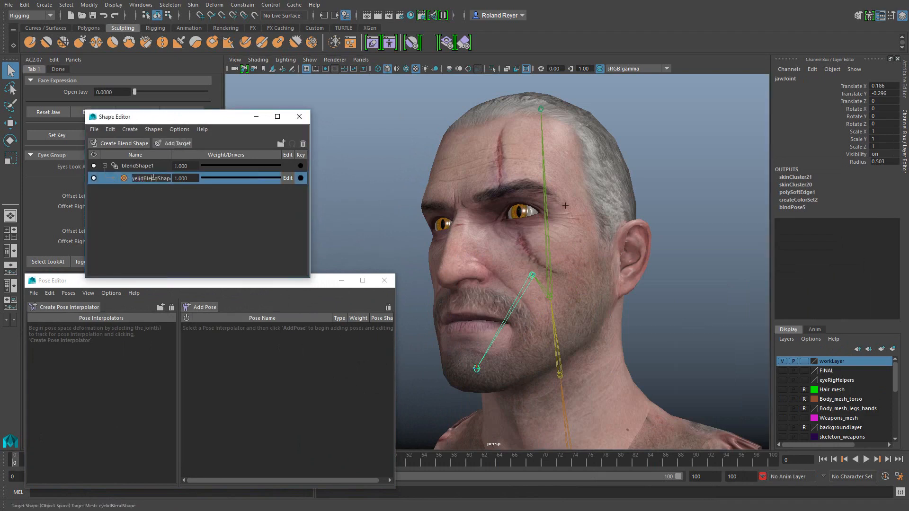
pyautogui.doubleClick(152, 178)
pyautogui.write('e')
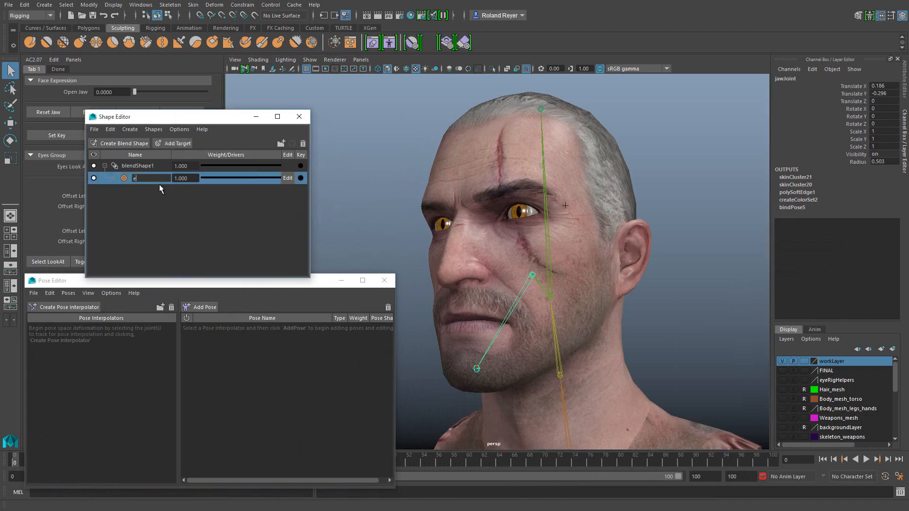
pyautogui.write('yelidsSS')
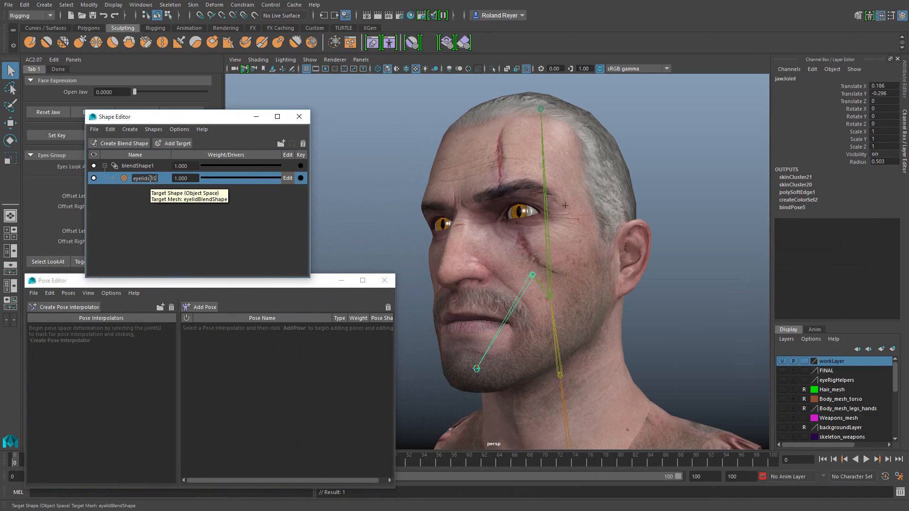
pyautogui.press('Return')
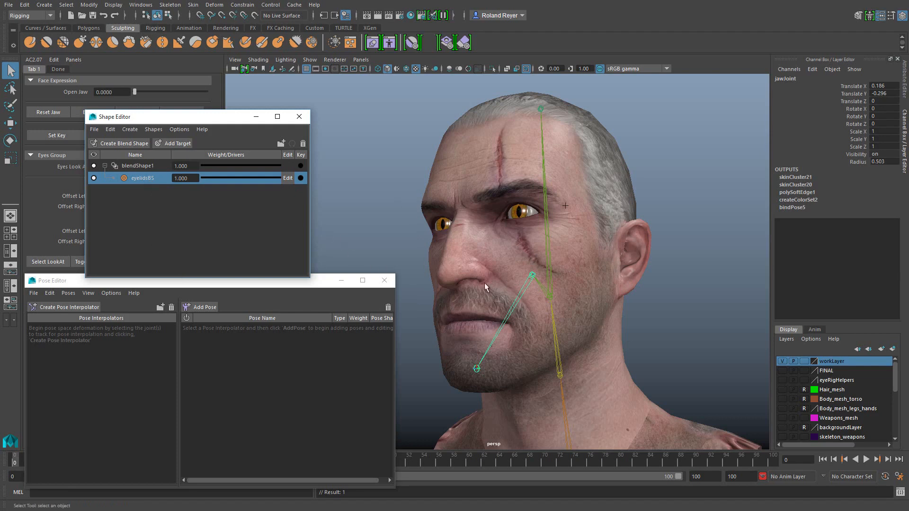
pyautogui.click(93, 178)
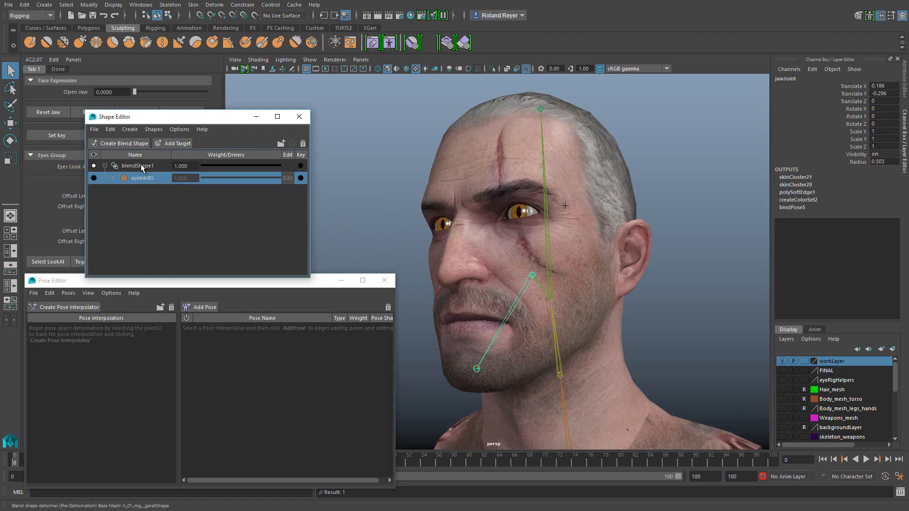
# Create a pose interpolator with neutral poses for the jaw joint, and narrow the Pose Name column to expose the weights.
pyautogui.moveTo(185, 283); pyautogui.dragTo(187, 286)
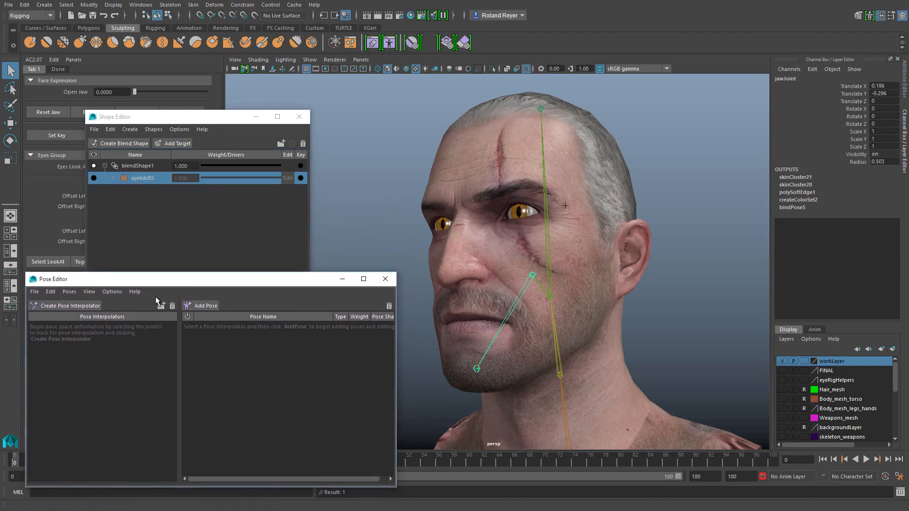
pyautogui.moveTo(150, 276); pyautogui.dragTo(152, 276)
pyautogui.moveTo(498, 308); pyautogui.dragTo(512, 322)
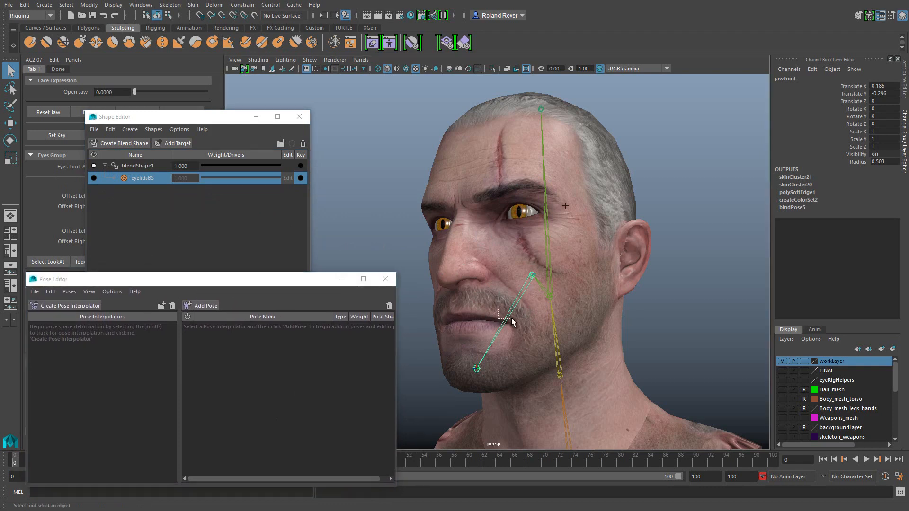
pyautogui.click(62, 306)
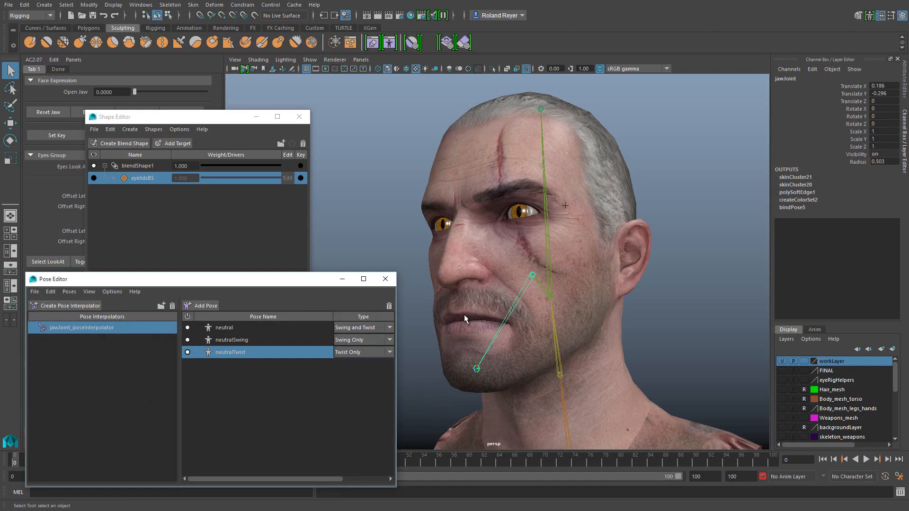
pyautogui.moveTo(332, 314); pyautogui.dragTo(286, 315)
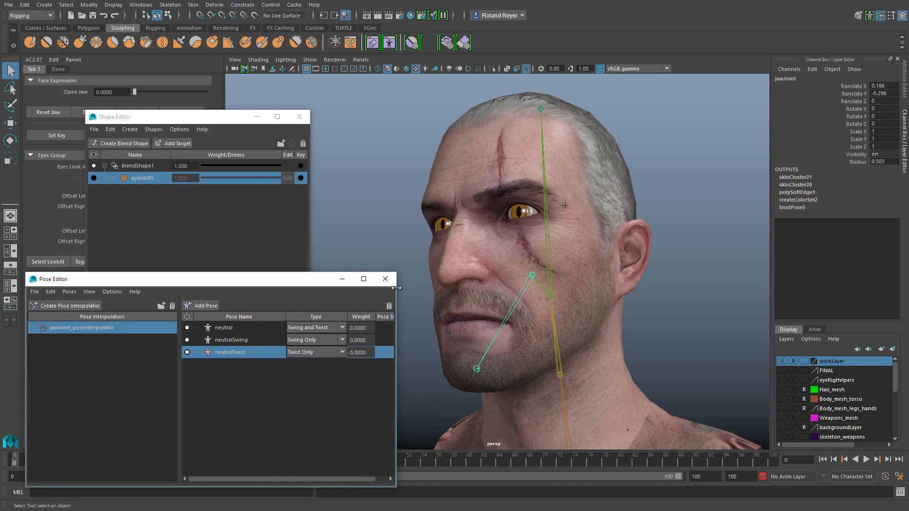
# Set Open Jaw to 30 and add a pose with a pose shape on the existing blendShape1 deformer.
pyautogui.moveTo(139, 93); pyautogui.dragTo(114, 90)
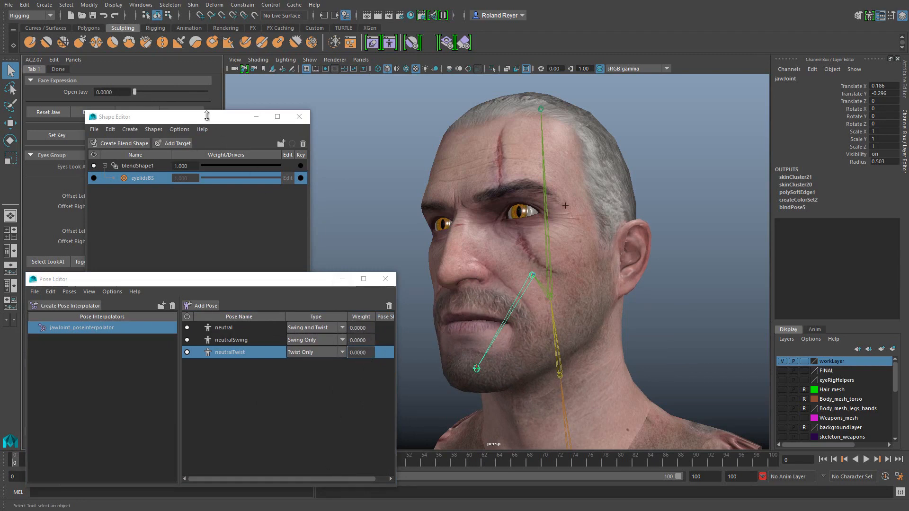
pyautogui.moveTo(135, 90); pyautogui.dragTo(210, 93)
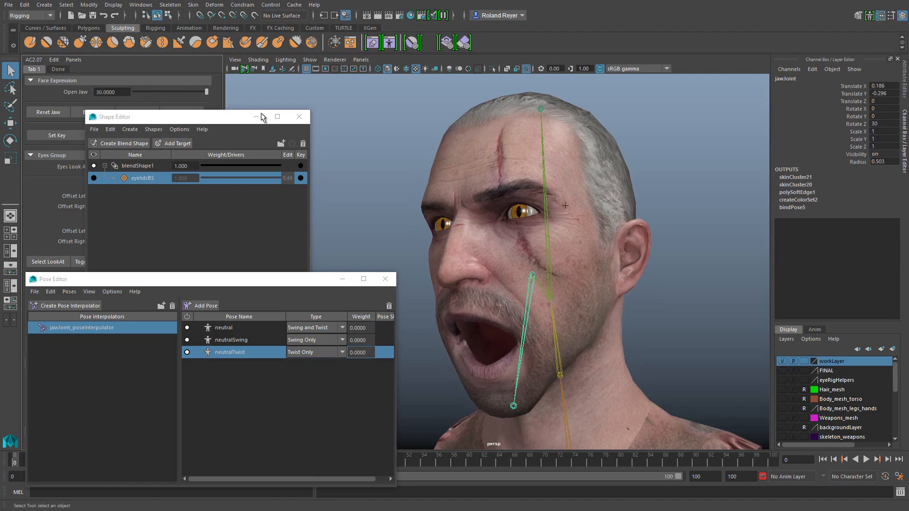
pyautogui.click(207, 305)
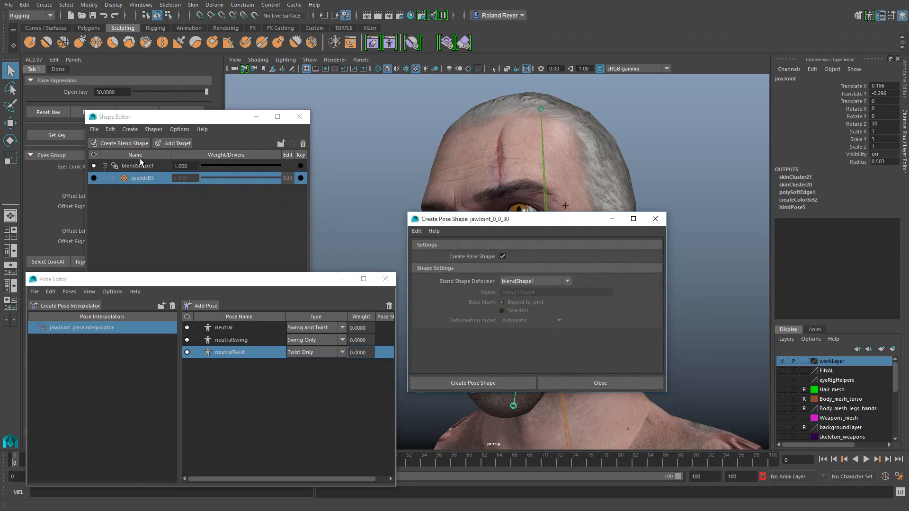
pyautogui.click(491, 384)
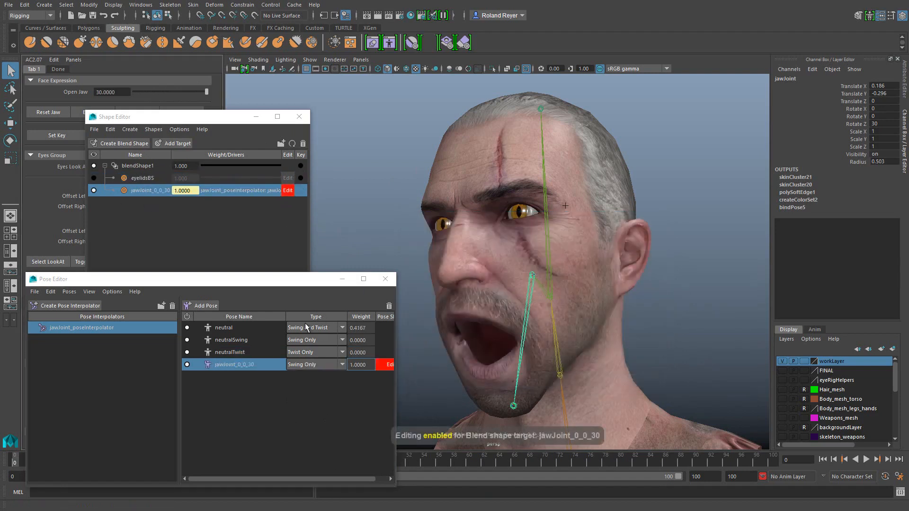
pyautogui.moveTo(284, 316); pyautogui.dragTo(273, 319)
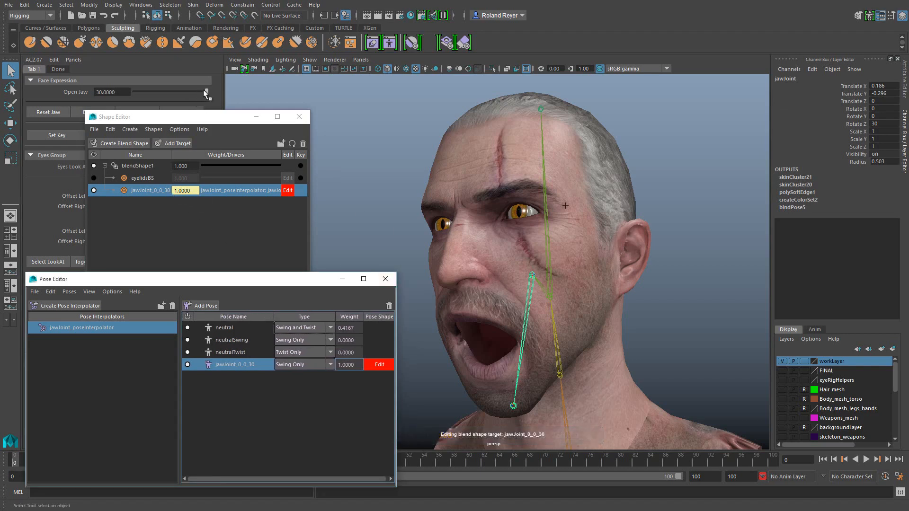
# Test the pose weighting by lowering Open Jaw slightly and bringing it back to 30.
pyautogui.moveTo(205, 91)
pyautogui.mouseDown()
pyautogui.moveTo(135, 99)
pyautogui.moveTo(207, 101)
pyautogui.mouseUp()
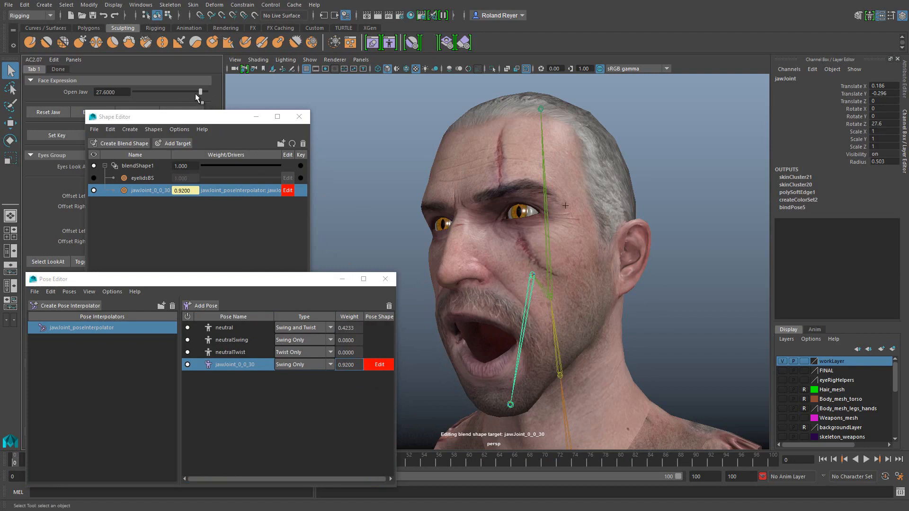
pyautogui.moveTo(197, 93); pyautogui.dragTo(214, 73)
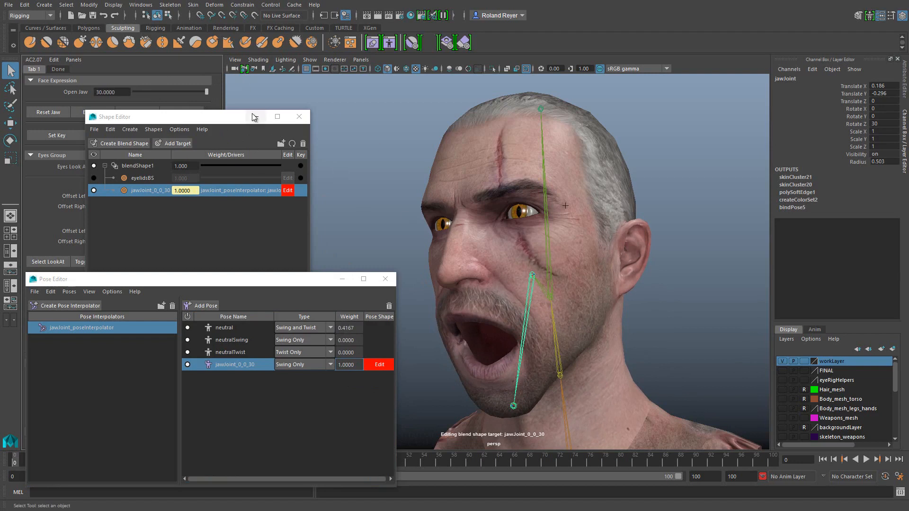
pyautogui.moveTo(206, 90)
pyautogui.mouseDown()
pyautogui.moveTo(175, 96)
pyautogui.moveTo(207, 101)
pyautogui.mouseUp()
# Hide the joints in the viewport and select the head mesh, framing the open mouth up close.
pyautogui.click(311, 59)
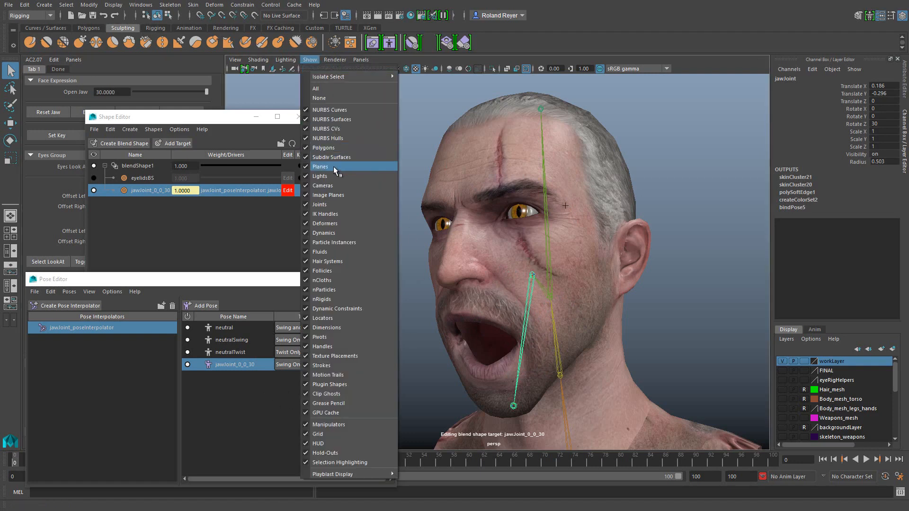
pyautogui.click(325, 205)
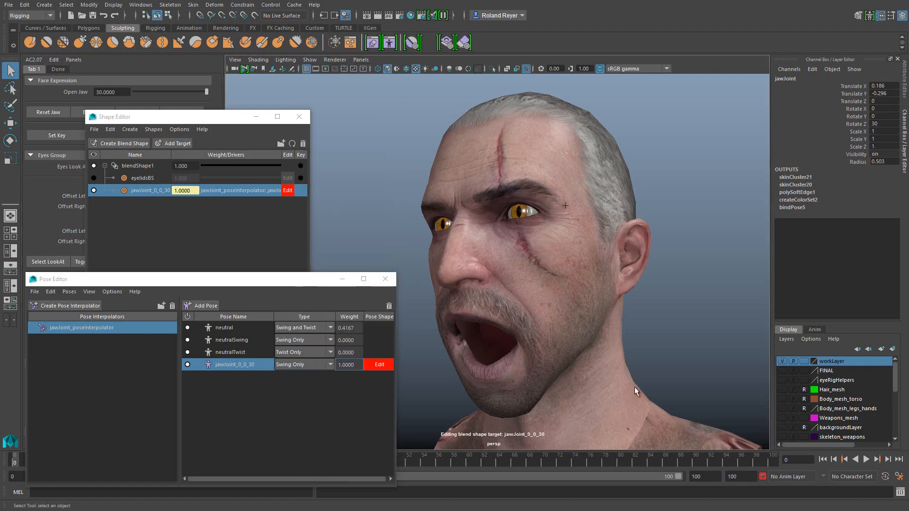
pyautogui.keyDown('alt'); pyautogui.moveTo(555, 380); pyautogui.dragTo(466, 379); pyautogui.keyUp('alt')
pyautogui.keyDown('alt'); pyautogui.moveTo(467, 379); pyautogui.dragTo(615, 363, button='right'); pyautogui.keyUp('alt')
pyautogui.keyDown('alt'); pyautogui.moveTo(469, 398); pyautogui.dragTo(513, 329, button='middle'); pyautogui.keyUp('alt')
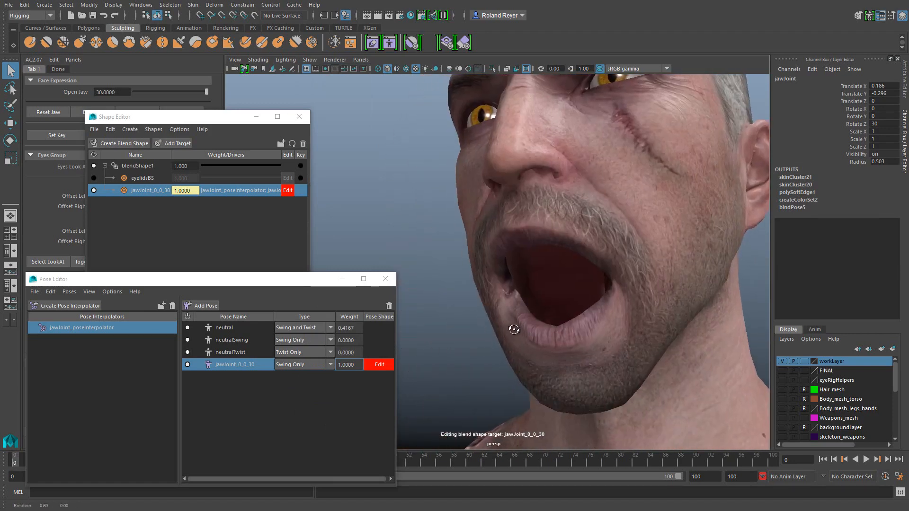
pyautogui.keyDown('alt'); pyautogui.moveTo(513, 329); pyautogui.dragTo(508, 311); pyautogui.keyUp('alt')
pyautogui.click(508, 307)
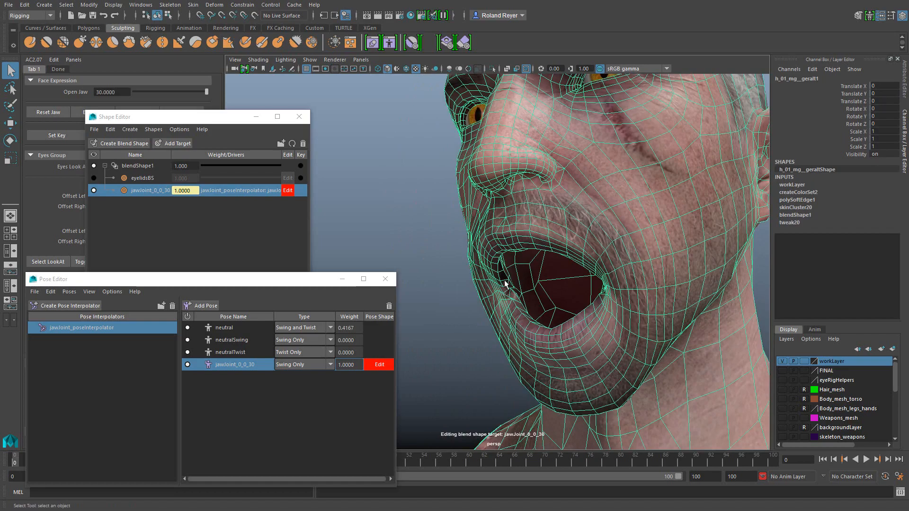
# Smooth the pinched corner of the mouth on the scarless side with a reduced Relax brush.
pyautogui.keyDown('alt'); pyautogui.moveTo(508, 292); pyautogui.dragTo(533, 341); pyautogui.keyUp('alt')
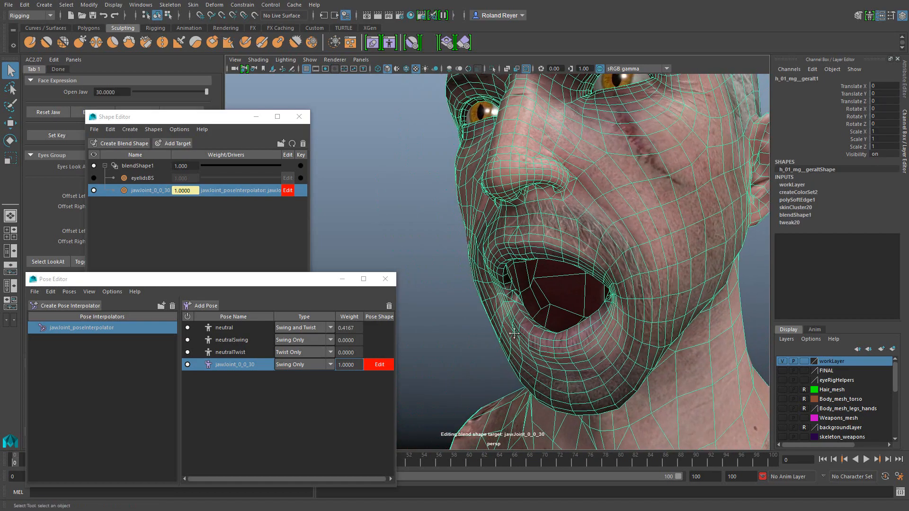
pyautogui.keyDown('alt'); pyautogui.moveTo(515, 332); pyautogui.dragTo(499, 347, button='middle'); pyautogui.keyUp('alt')
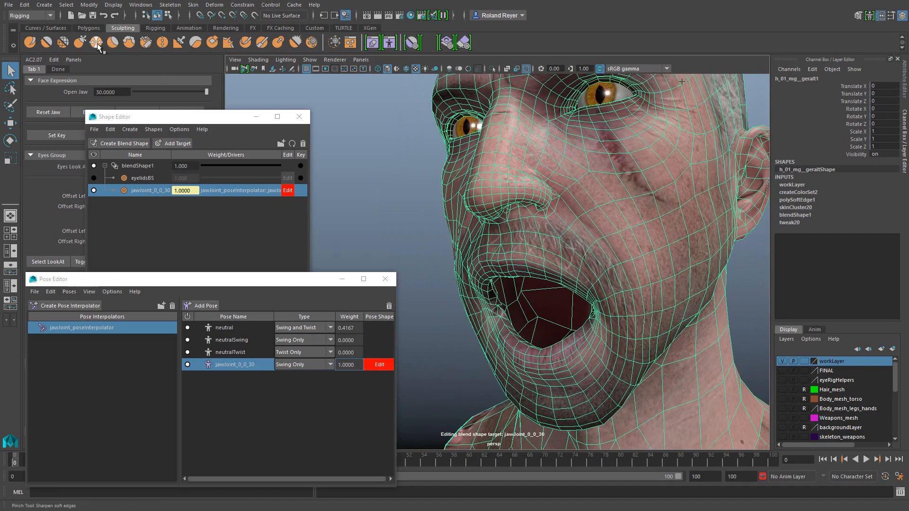
pyautogui.click(64, 44)
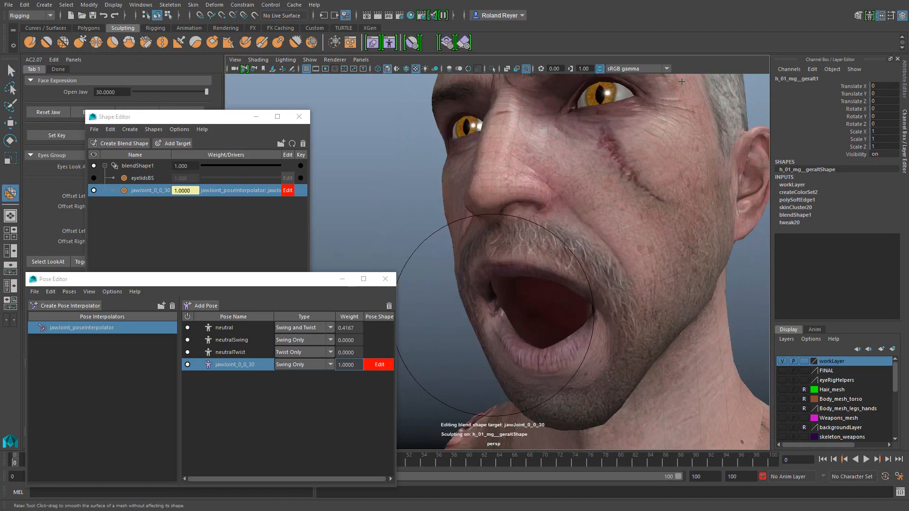
pyautogui.moveTo(520, 313)
pyautogui.mouseDown()
pyautogui.moveTo(474, 312)
pyautogui.moveTo(499, 314)
pyautogui.mouseUp()
pyautogui.moveTo(533, 386)
pyautogui.keyDown('alt'); pyautogui.mouseDown()
pyautogui.moveTo(597, 400)
pyautogui.moveTo(699, 402)
pyautogui.mouseUp(); pyautogui.keyUp('alt')
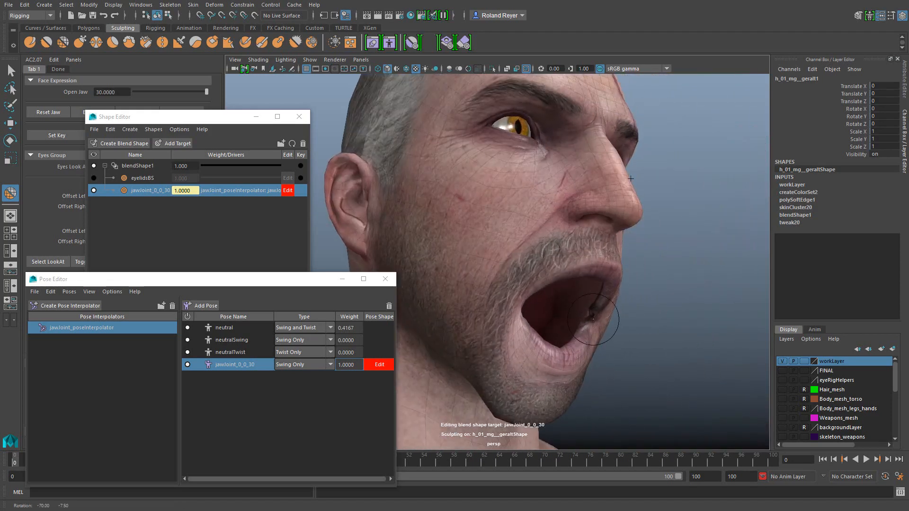
pyautogui.moveTo(593, 320)
pyautogui.mouseDown()
pyautogui.moveTo(601, 314)
pyautogui.moveTo(592, 314)
pyautogui.mouseUp()
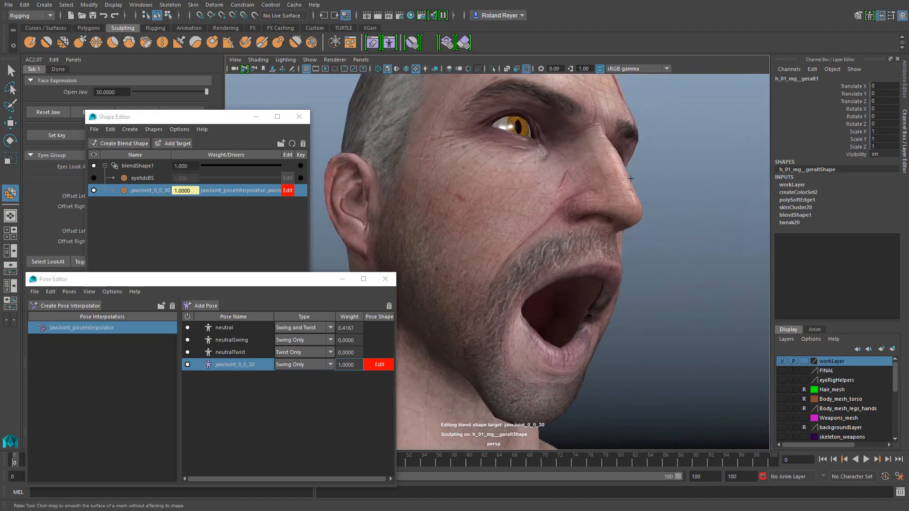
# Use the Grab tool symmetrically to pull the mouth corners inward and reshape the lips into a rounder open mouth.
pyautogui.moveTo(604, 379)
pyautogui.keyDown('alt'); pyautogui.mouseDown()
pyautogui.moveTo(507, 385)
pyautogui.moveTo(521, 384)
pyautogui.mouseUp(); pyautogui.keyUp('alt')
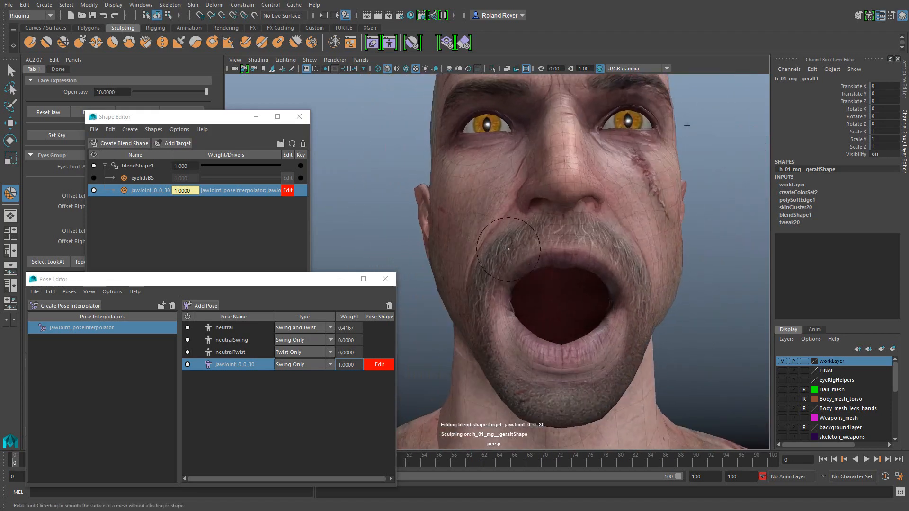
pyautogui.rightClick(497, 225)
pyautogui.moveTo(496, 225); pyautogui.dragTo(426, 227, button='right')
pyautogui.click(79, 42)
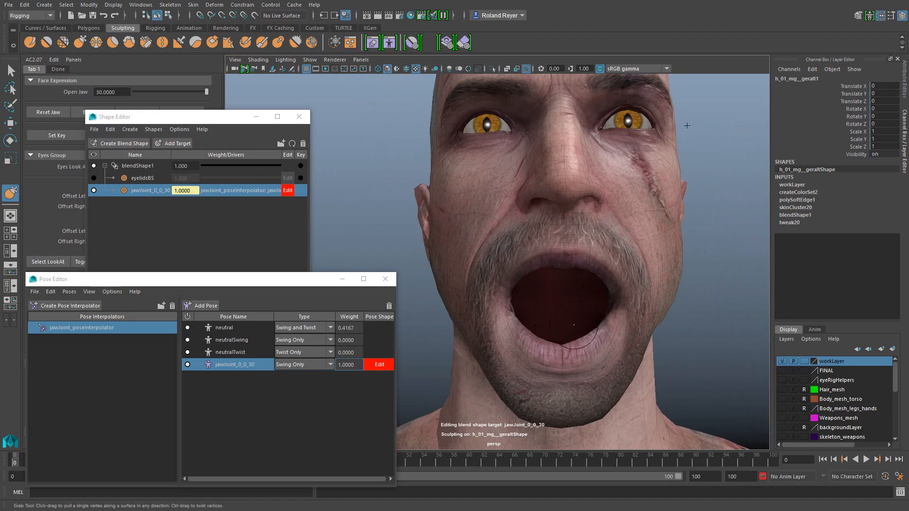
pyautogui.keyDown('alt'); pyautogui.moveTo(582, 359); pyautogui.dragTo(551, 352, button='middle'); pyautogui.keyUp('alt')
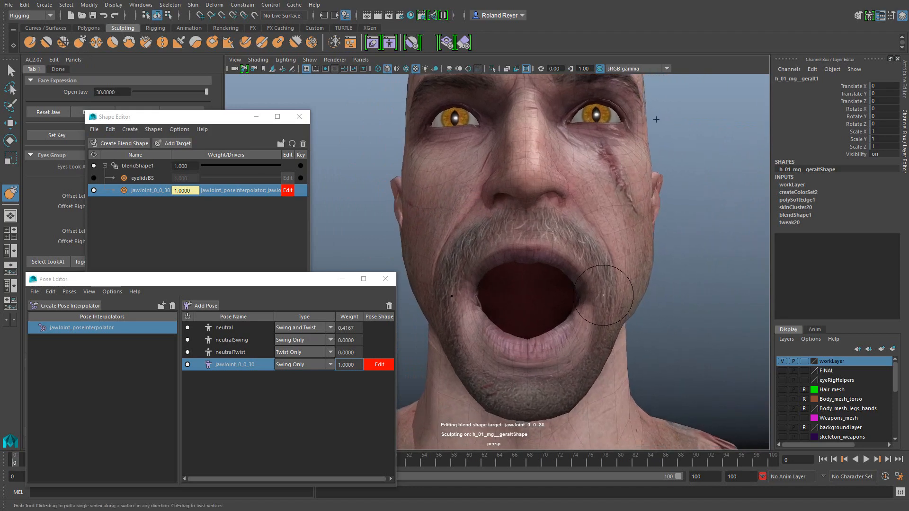
pyautogui.moveTo(603, 295); pyautogui.dragTo(665, 295)
pyautogui.moveTo(610, 292)
pyautogui.mouseDown()
pyautogui.moveTo(599, 286)
pyautogui.moveTo(615, 285)
pyautogui.moveTo(581, 301)
pyautogui.mouseUp()
pyautogui.moveTo(569, 252); pyautogui.dragTo(562, 256)
pyautogui.moveTo(550, 218); pyautogui.dragTo(573, 242)
pyautogui.moveTo(560, 350); pyautogui.dragTo(558, 349)
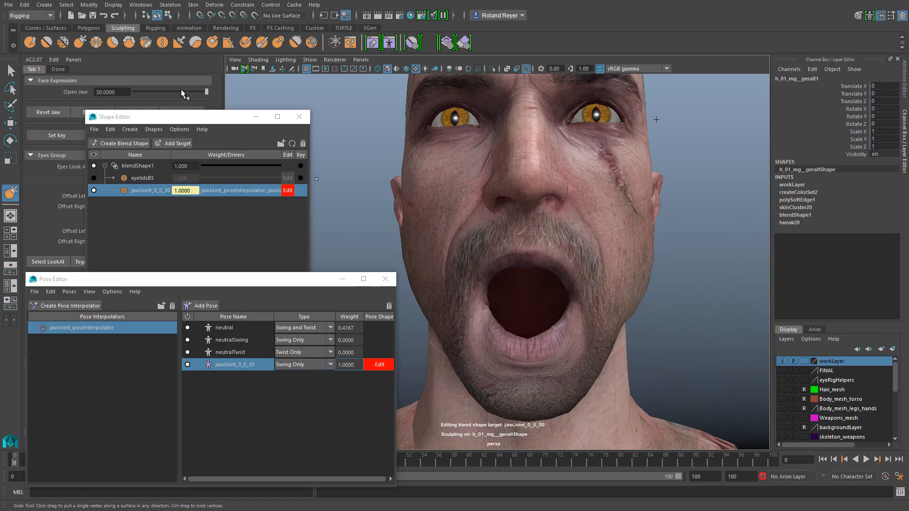
# Return Open Jaw to 0 and turn off the vertex color display on the head mesh.
pyautogui.moveTo(206, 91); pyautogui.dragTo(123, 123)
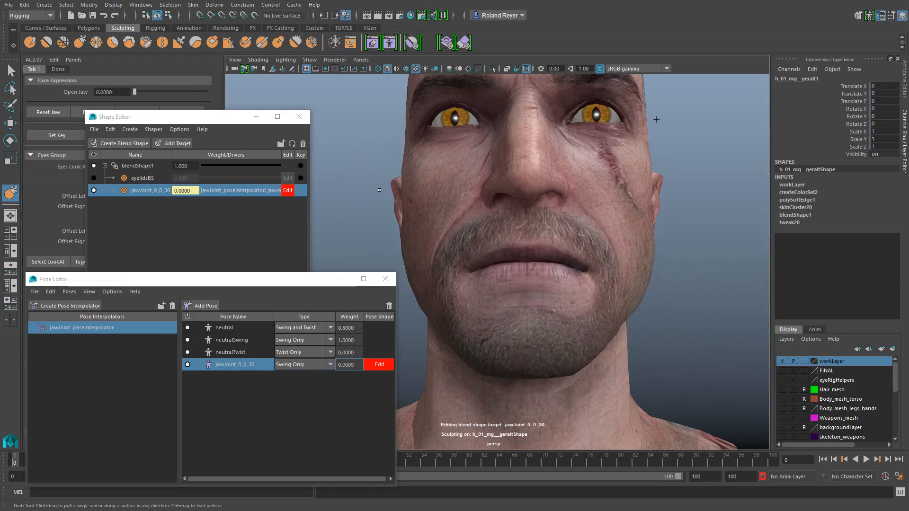
pyautogui.press('q')
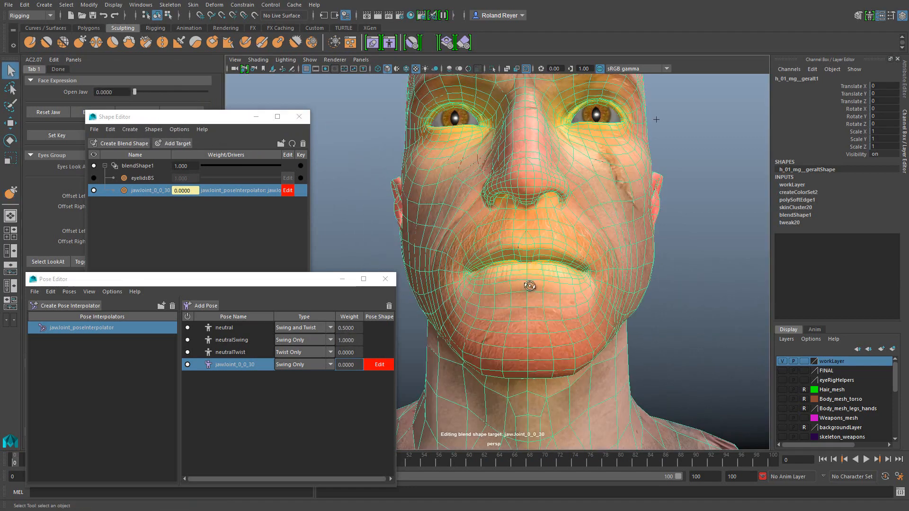
pyautogui.keyDown('alt'); pyautogui.moveTo(531, 286); pyautogui.dragTo(487, 303); pyautogui.keyUp('alt')
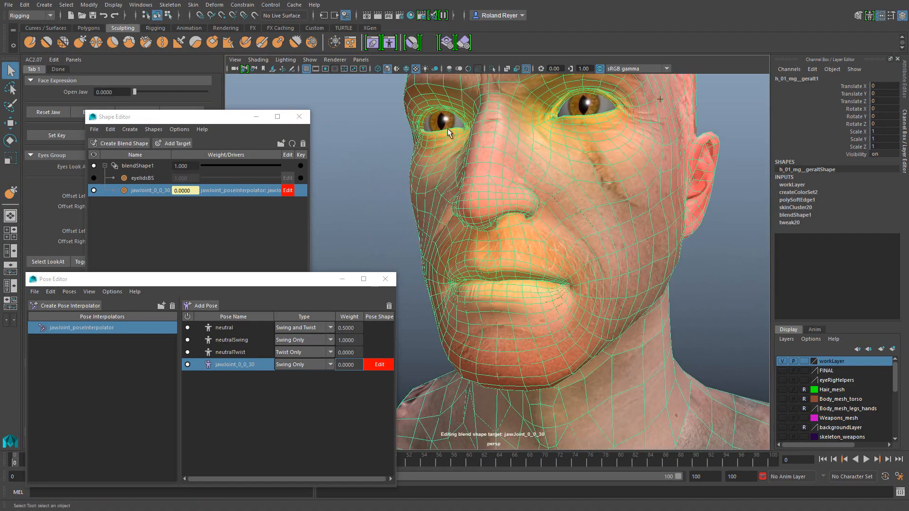
pyautogui.rightClick(422, 174)
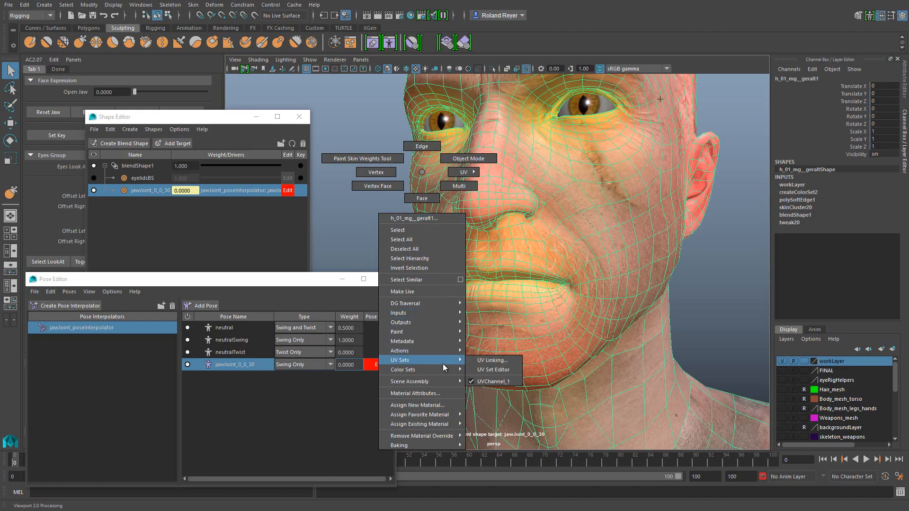
pyautogui.moveTo(442, 368)
pyautogui.click(500, 393)
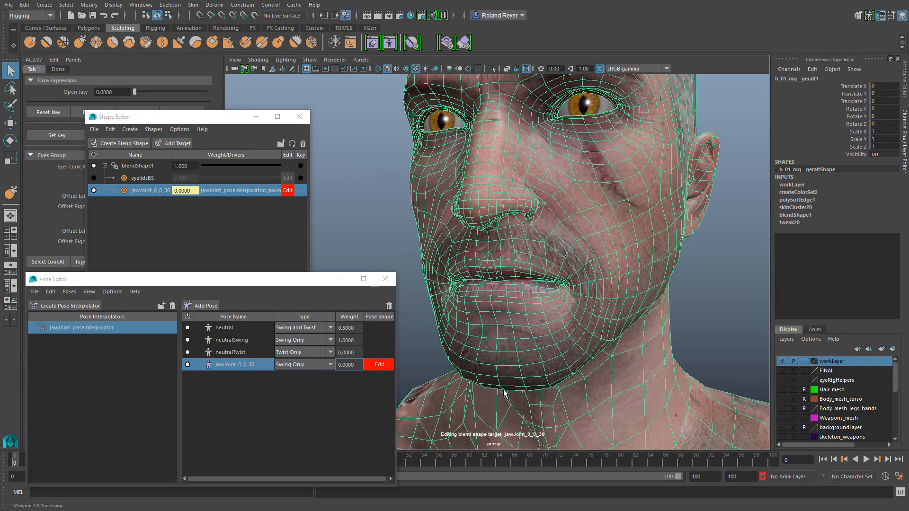
# Frame the whole head, deselect it, and turn off editing for the jawJoint_0_0_30 target.
pyautogui.keyDown('alt'); pyautogui.moveTo(641, 349); pyautogui.dragTo(516, 351, button='right'); pyautogui.keyUp('alt')
pyautogui.keyDown('alt'); pyautogui.moveTo(515, 351); pyautogui.dragTo(548, 359, button='middle'); pyautogui.keyUp('alt')
pyautogui.click(447, 341)
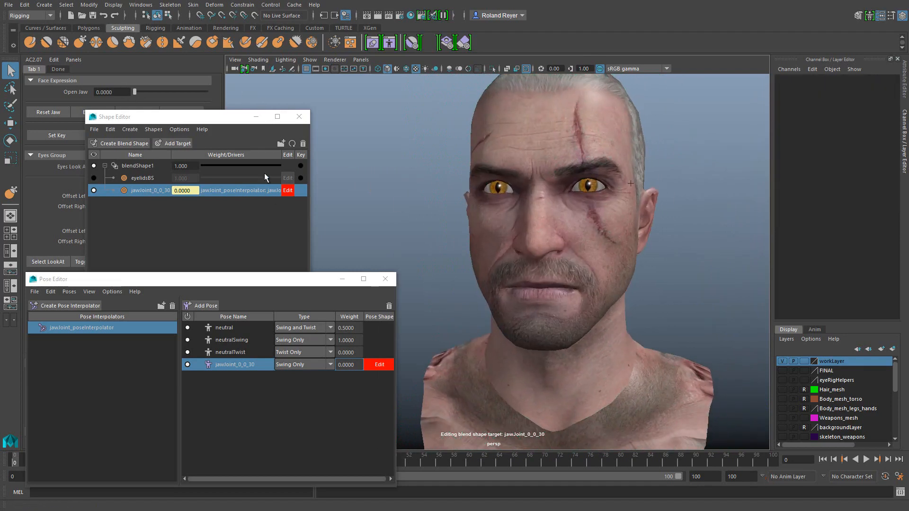
pyautogui.click(288, 192)
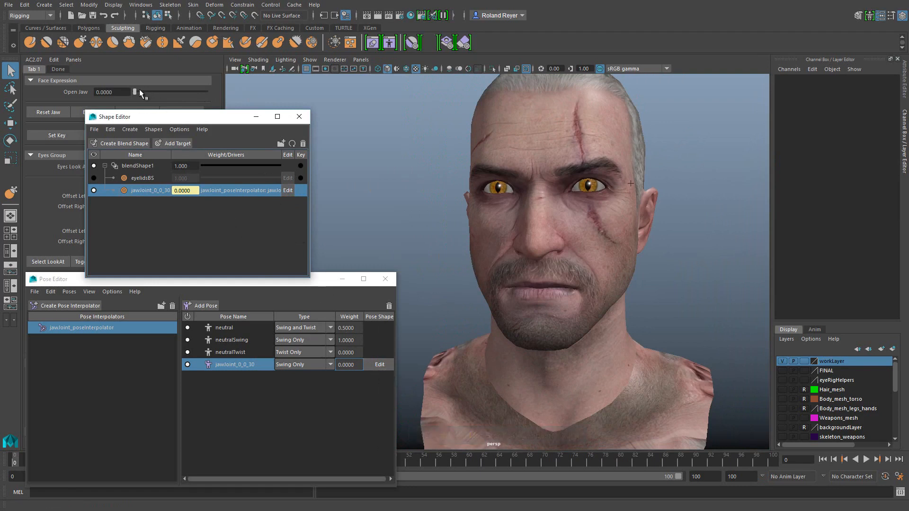
# Set Open Jaw to 30 and compare the open mouth with the jawJoint_0_0_30 target disabled and enabled again.
pyautogui.moveTo(140, 89); pyautogui.dragTo(208, 97)
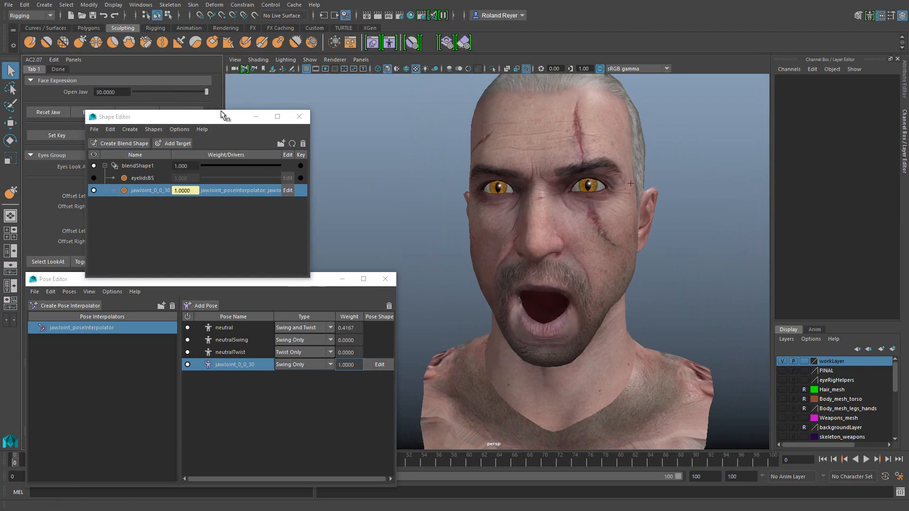
pyautogui.keyDown('alt'); pyautogui.moveTo(583, 246); pyautogui.dragTo(620, 258); pyautogui.keyUp('alt')
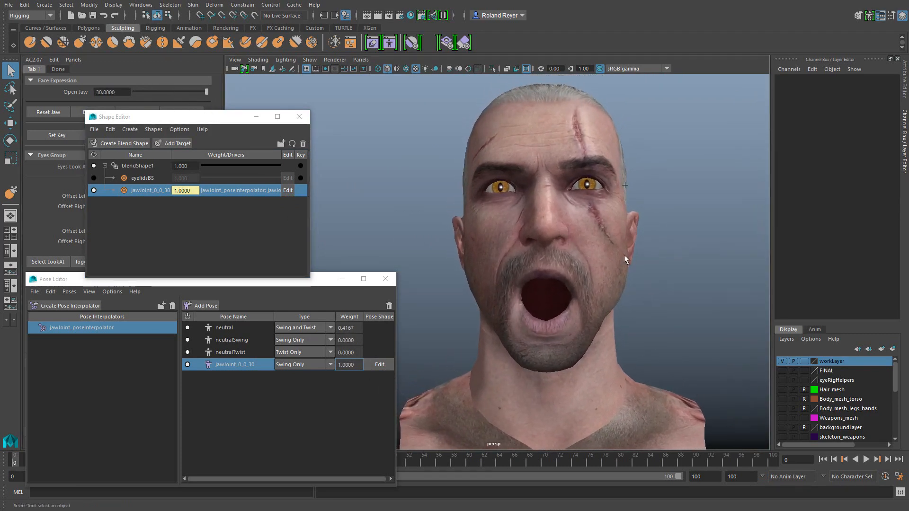
pyautogui.click(94, 190)
pyautogui.moveTo(207, 92); pyautogui.dragTo(422, 215)
pyautogui.click(93, 190)
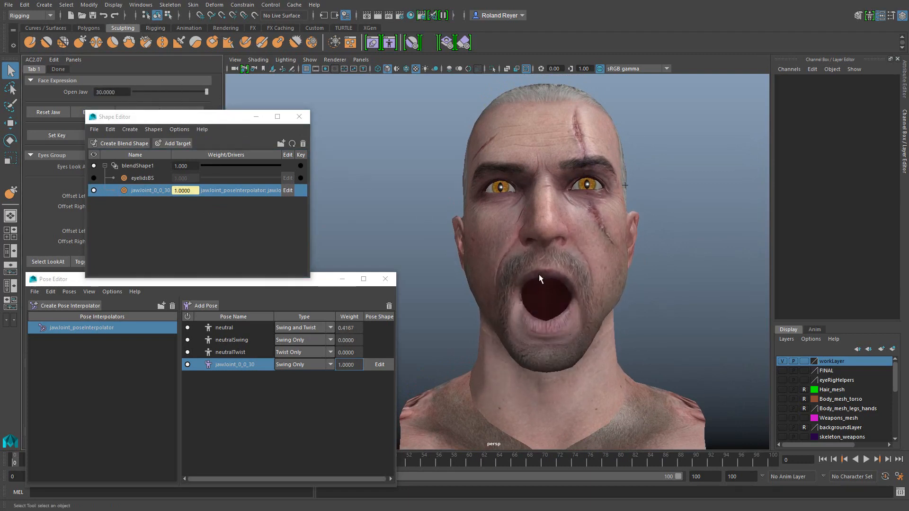
# Check the jaw deformation from an angle while scrubbing Open Jaw from 30 back to 0.
pyautogui.keyDown('alt'); pyautogui.moveTo(534, 359); pyautogui.dragTo(502, 357); pyautogui.keyUp('alt')
pyautogui.moveTo(200, 91); pyautogui.dragTo(192, 113)
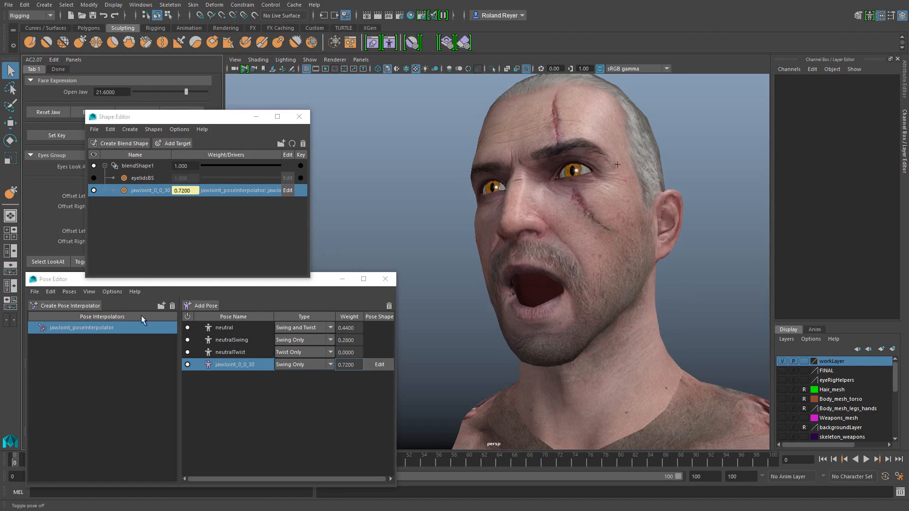
pyautogui.moveTo(51, 285); pyautogui.dragTo(62, 289)
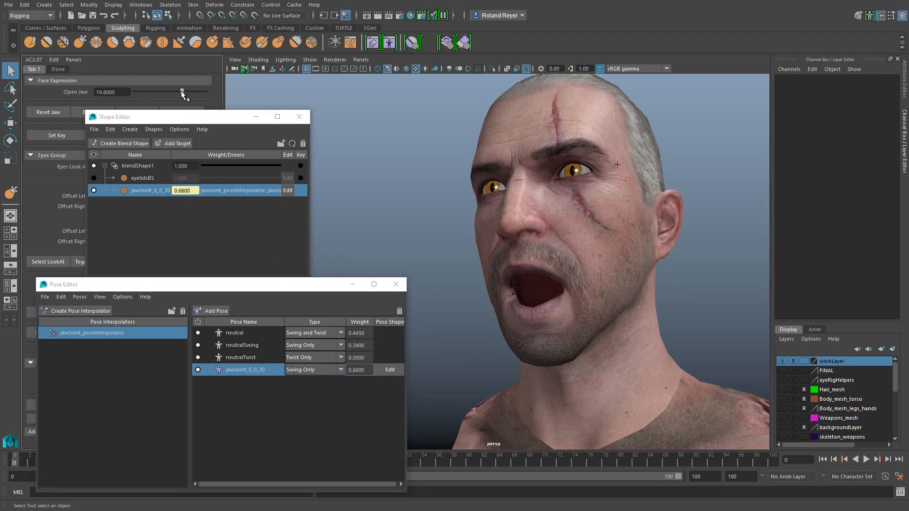
pyautogui.moveTo(186, 86); pyautogui.dragTo(120, 91)
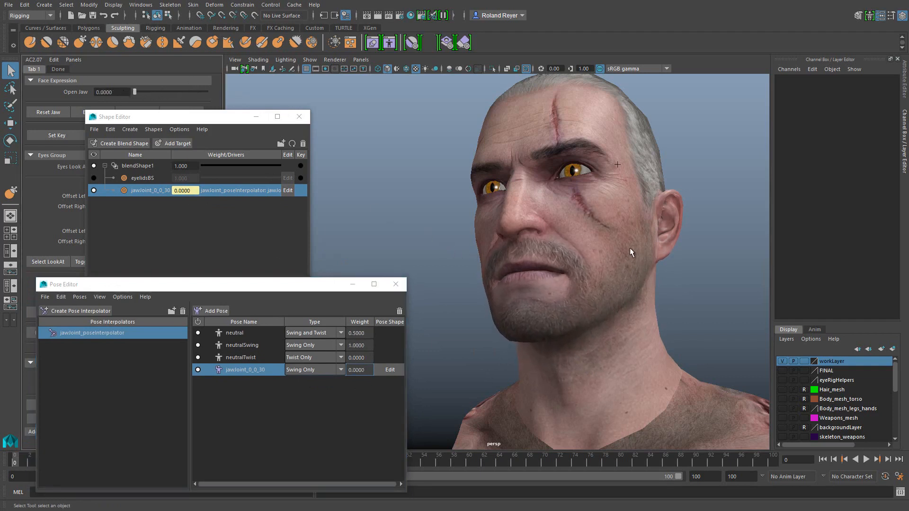
pyautogui.keyDown('alt'); pyautogui.moveTo(572, 290); pyautogui.dragTo(615, 334); pyautogui.keyUp('alt')
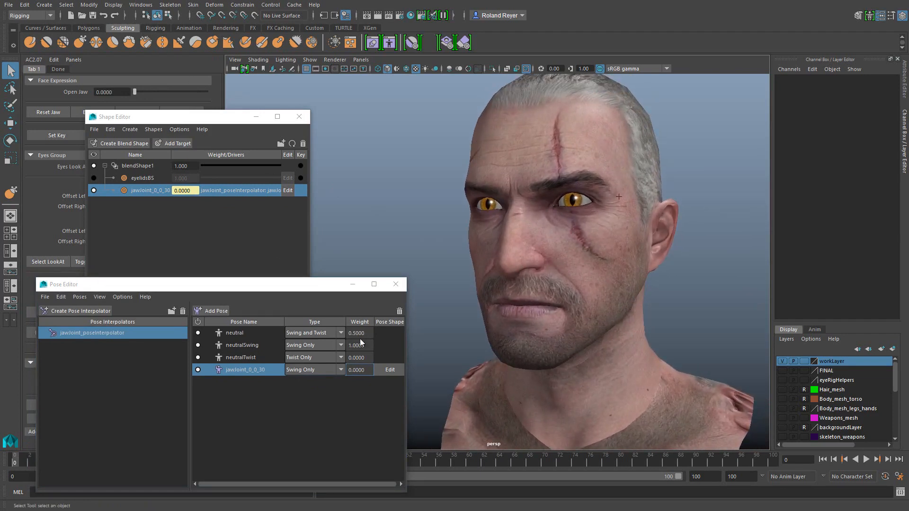
# Close the Pose Editor and enable the eyelidsBS target of blendShape1.
pyautogui.moveTo(302, 285); pyautogui.dragTo(293, 255)
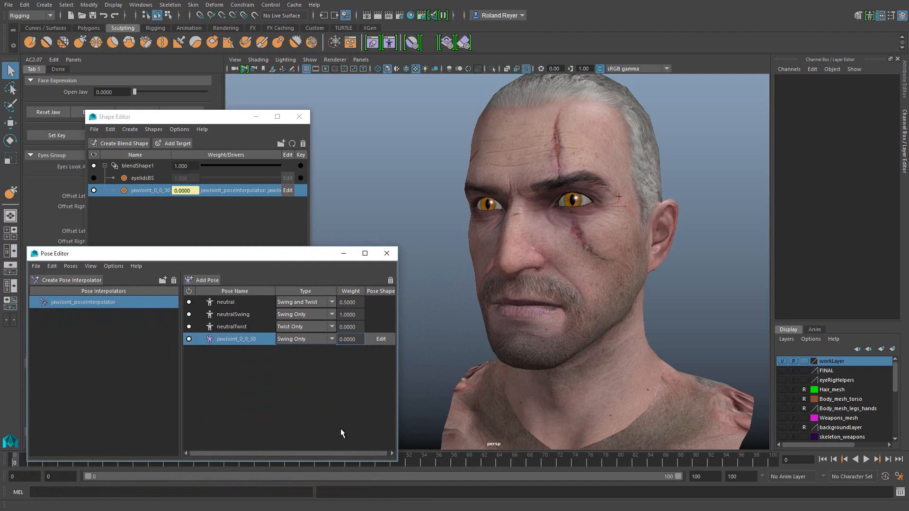
pyautogui.click(385, 255)
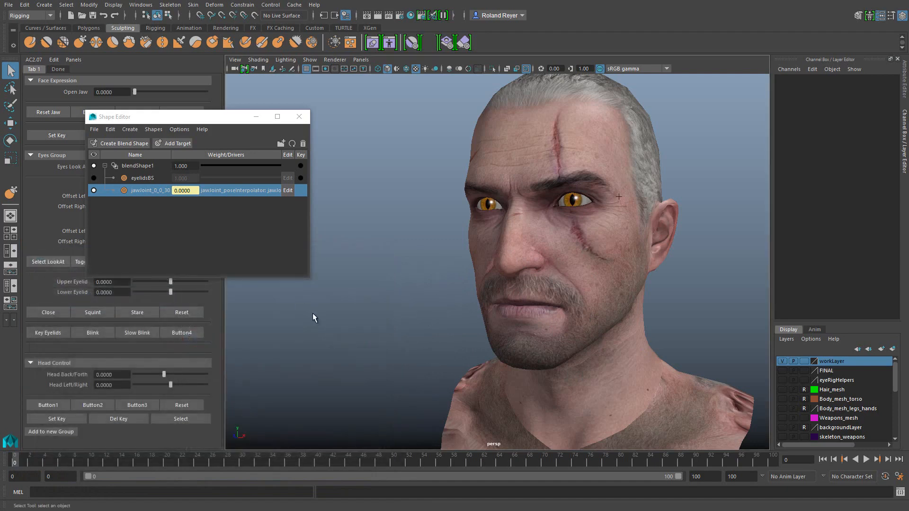
pyautogui.click(94, 178)
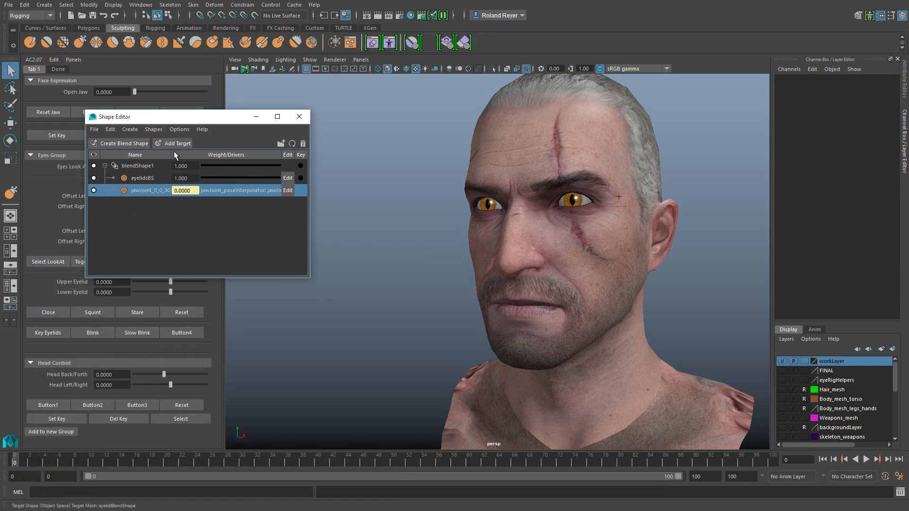
# Move the Shape Editor clear of the face and add a new target to blendShape1.
pyautogui.moveTo(197, 118); pyautogui.dragTo(294, 148)
pyautogui.keyDown('alt'); pyautogui.moveTo(376, 414); pyautogui.dragTo(428, 418, button='right'); pyautogui.keyUp('alt')
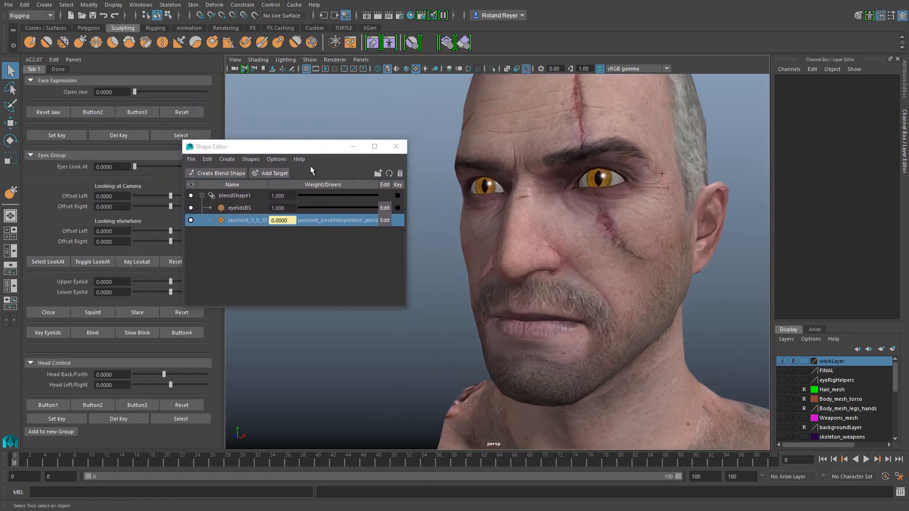
pyautogui.moveTo(298, 153); pyautogui.dragTo(259, 165)
pyautogui.click(470, 238)
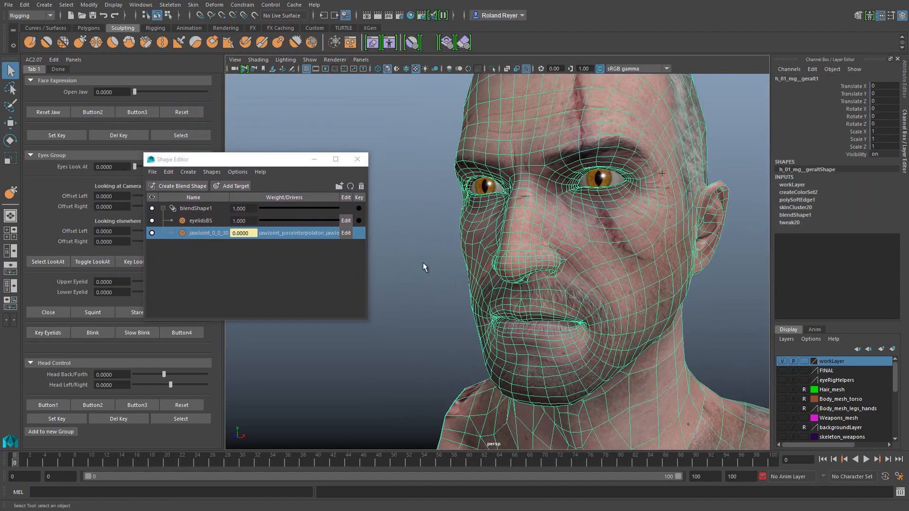
pyautogui.click(398, 213)
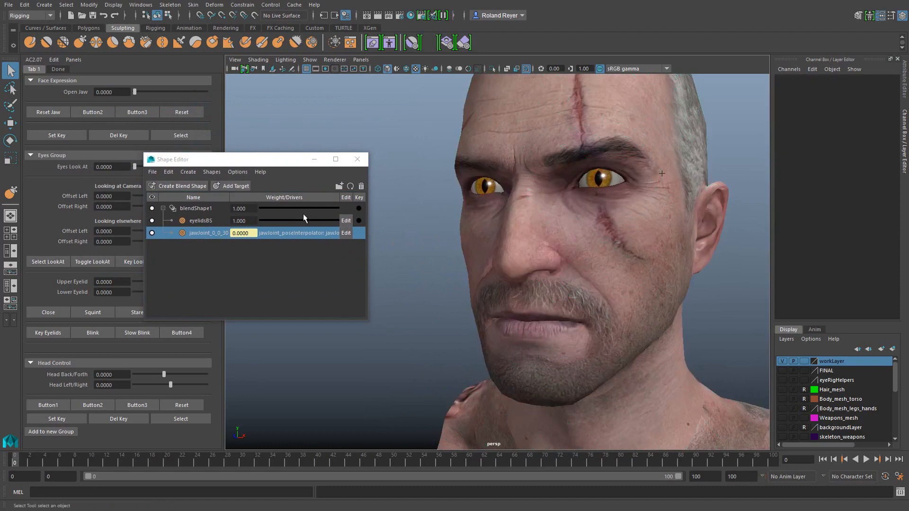
pyautogui.click(194, 209)
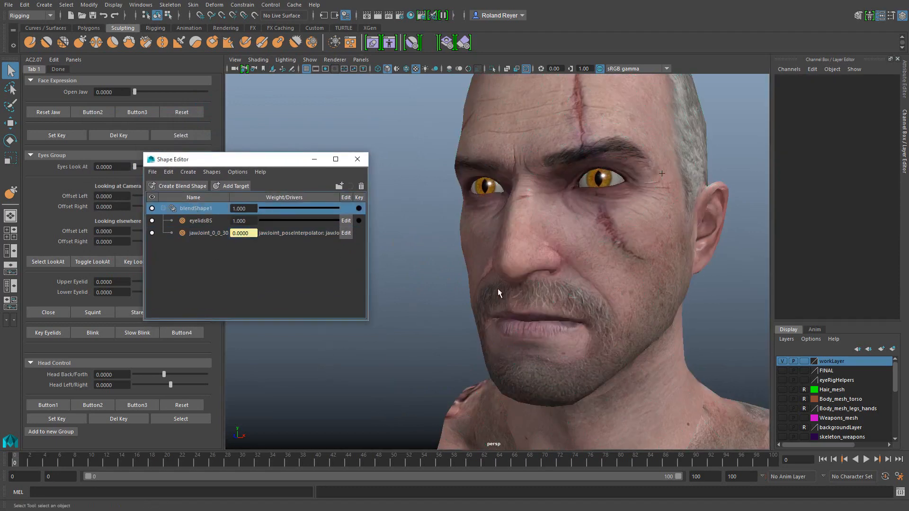
pyautogui.keyDown('alt'); pyautogui.moveTo(487, 284); pyautogui.dragTo(451, 327); pyautogui.keyUp('alt')
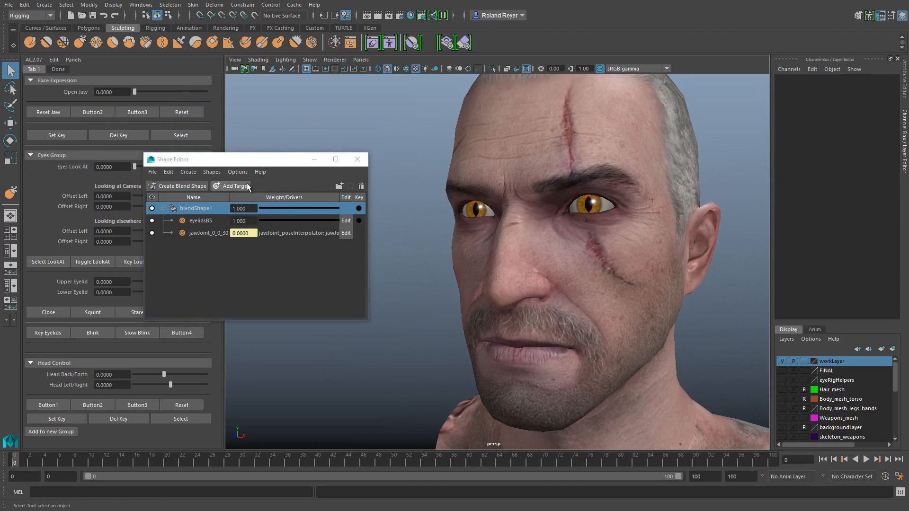
pyautogui.click(231, 186)
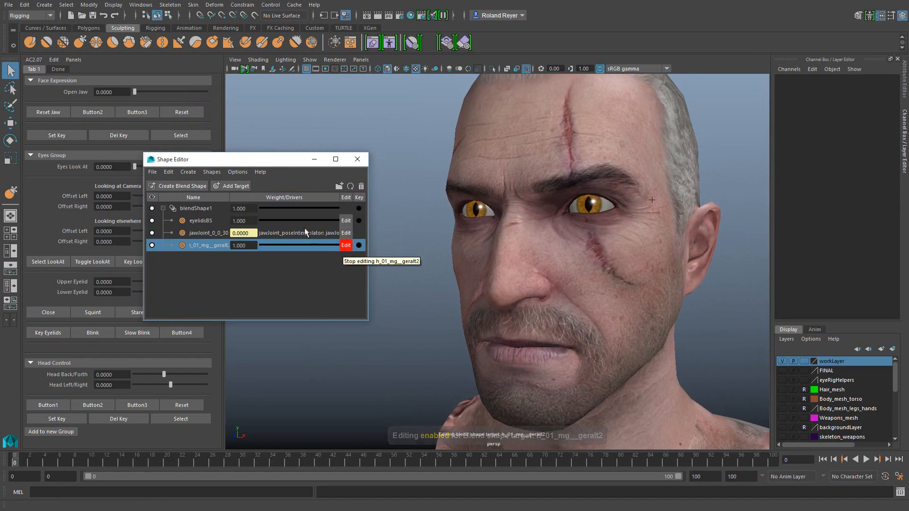
# Pull the eyebrow on the scarred side down and inward into a frown using the Grab tool with a smaller brush.
pyautogui.keyDown('alt'); pyautogui.moveTo(567, 233); pyautogui.dragTo(559, 260); pyautogui.keyUp('alt')
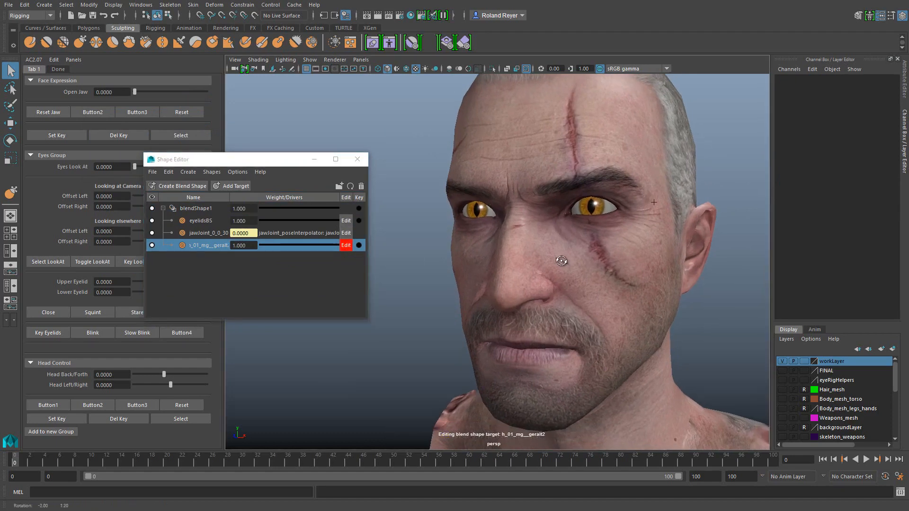
pyautogui.click(458, 177)
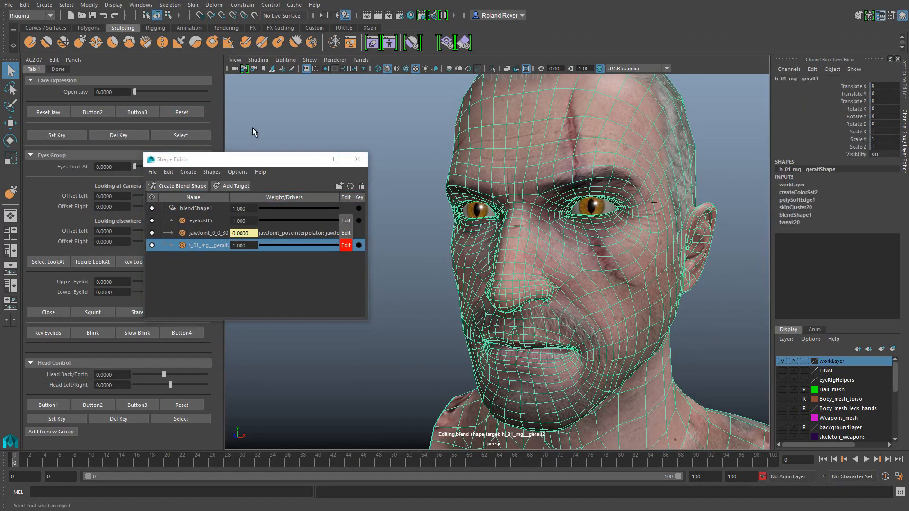
pyautogui.click(78, 44)
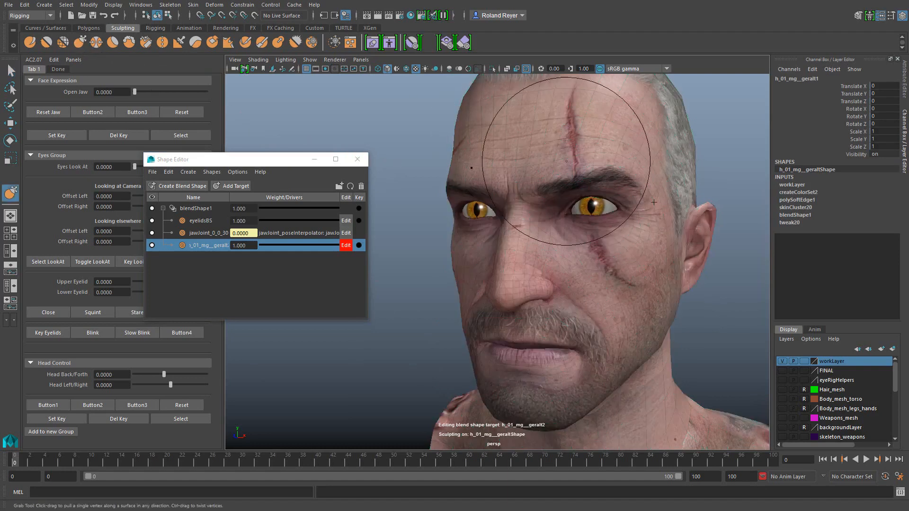
pyautogui.rightClick(570, 177)
pyautogui.moveTo(572, 179)
pyautogui.mouseDown(button='right')
pyautogui.moveTo(542, 168)
pyautogui.moveTo(539, 130)
pyautogui.mouseUp(button='right')
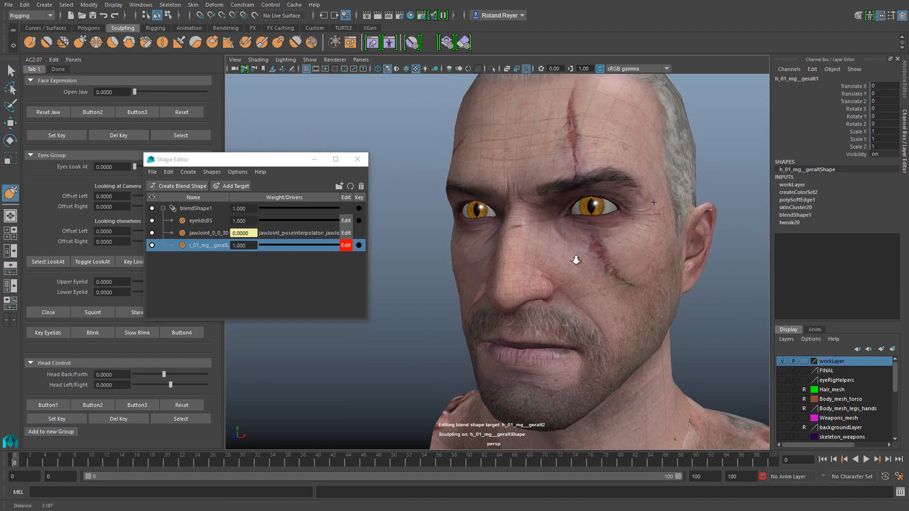
pyautogui.keyDown('alt'); pyautogui.moveTo(576, 260); pyautogui.dragTo(609, 260, button='right'); pyautogui.keyUp('alt')
pyautogui.keyDown('alt'); pyautogui.moveTo(609, 260); pyautogui.dragTo(618, 314, button='middle'); pyautogui.keyUp('alt')
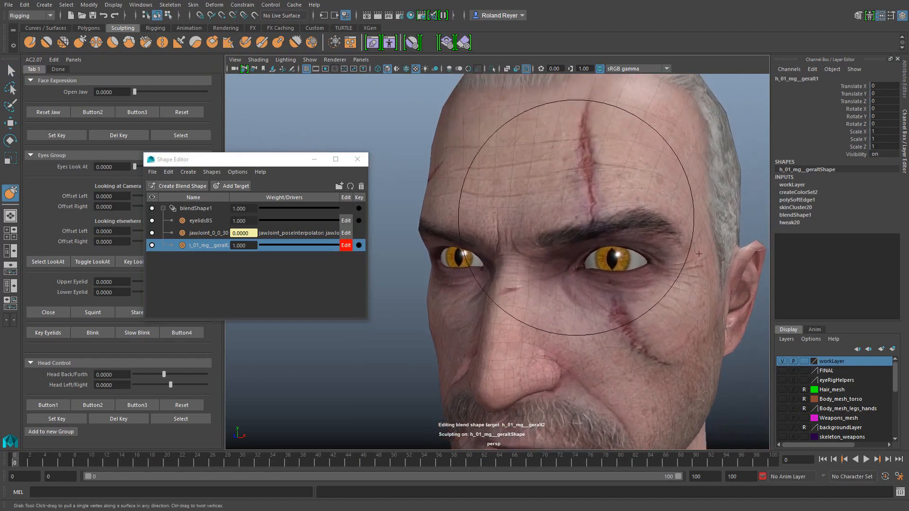
pyautogui.press('b')
pyautogui.moveTo(586, 230)
pyautogui.mouseDown()
pyautogui.moveTo(574, 230)
pyautogui.moveTo(575, 216)
pyautogui.moveTo(564, 239)
pyautogui.mouseUp()
pyautogui.moveTo(646, 216)
pyautogui.mouseDown()
pyautogui.moveTo(643, 228)
pyautogui.moveTo(615, 234)
pyautogui.mouseUp()
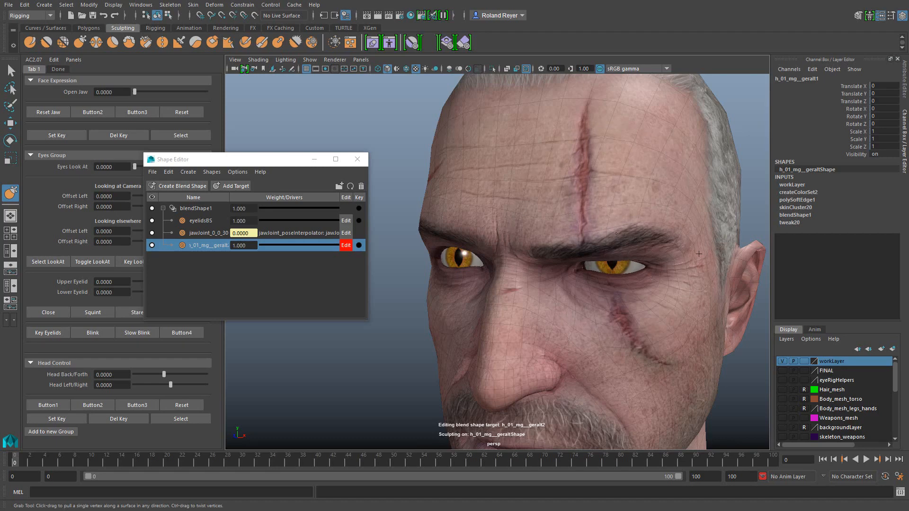
# Inspect the lowered brow and scrub the new target's weight, ending at 1, with the Shape Editor widened for finer control.
pyautogui.keyDown('alt'); pyautogui.moveTo(699, 255); pyautogui.dragTo(611, 260); pyautogui.keyUp('alt')
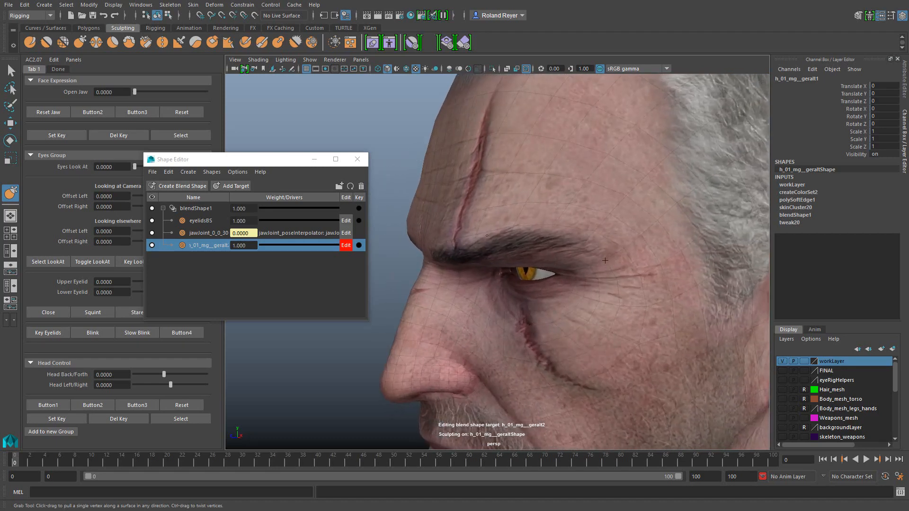
pyautogui.moveTo(605, 260)
pyautogui.keyDown('alt'); pyautogui.mouseDown()
pyautogui.moveTo(568, 298)
pyautogui.moveTo(701, 248)
pyautogui.mouseUp(); pyautogui.keyUp('alt')
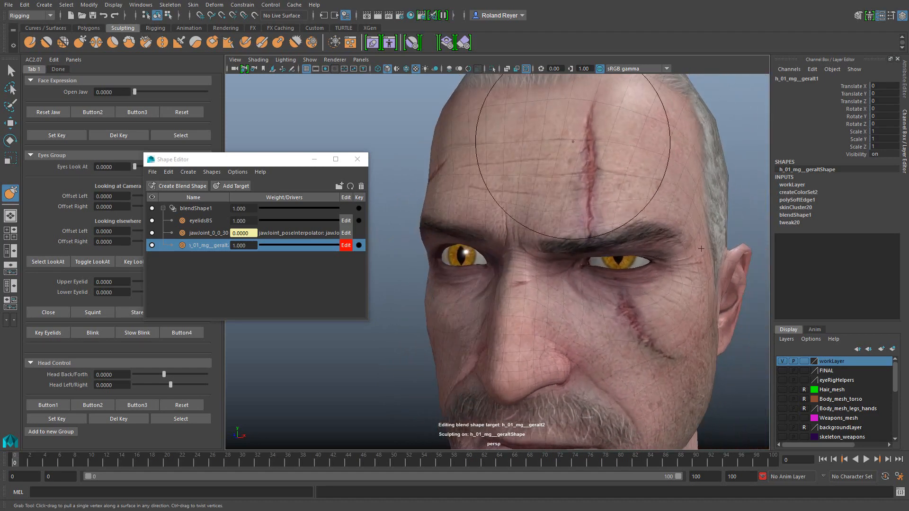
pyautogui.moveTo(630, 274)
pyautogui.keyDown('alt'); pyautogui.mouseDown()
pyautogui.moveTo(633, 263)
pyautogui.moveTo(642, 275)
pyautogui.mouseUp(); pyautogui.keyUp('alt')
pyautogui.moveTo(335, 247); pyautogui.dragTo(307, 246)
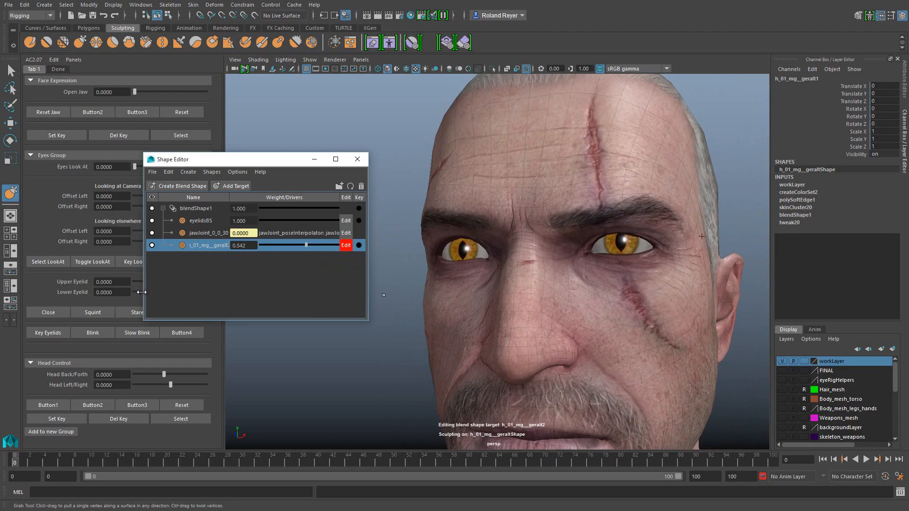
pyautogui.moveTo(144, 290); pyautogui.dragTo(110, 306)
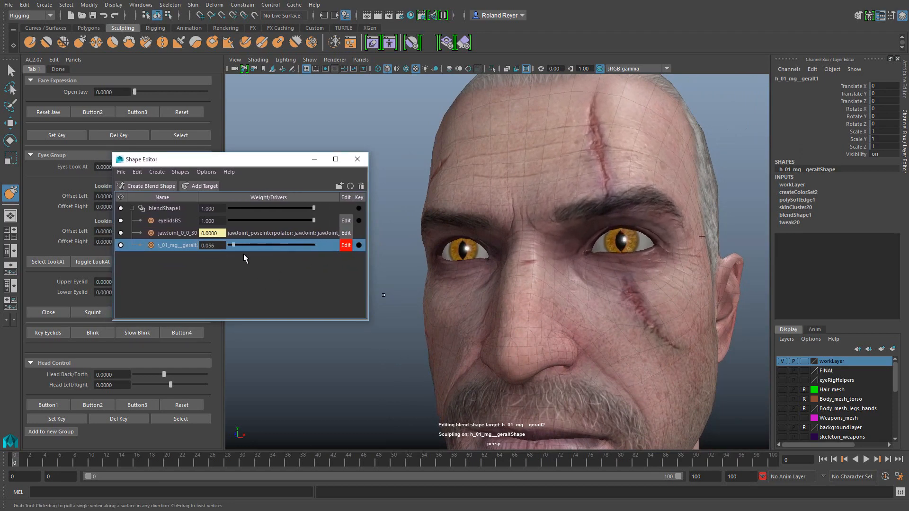
pyautogui.moveTo(220, 259); pyautogui.dragTo(322, 271)
pyautogui.moveTo(239, 275); pyautogui.dragTo(326, 252)
# Erase the new target's edits below the scarred-side eye with a reduced Erase Target brush and inspect the inner eye corner up close.
pyautogui.keyDown('alt'); pyautogui.moveTo(654, 303); pyautogui.dragTo(608, 324); pyautogui.keyUp('alt')
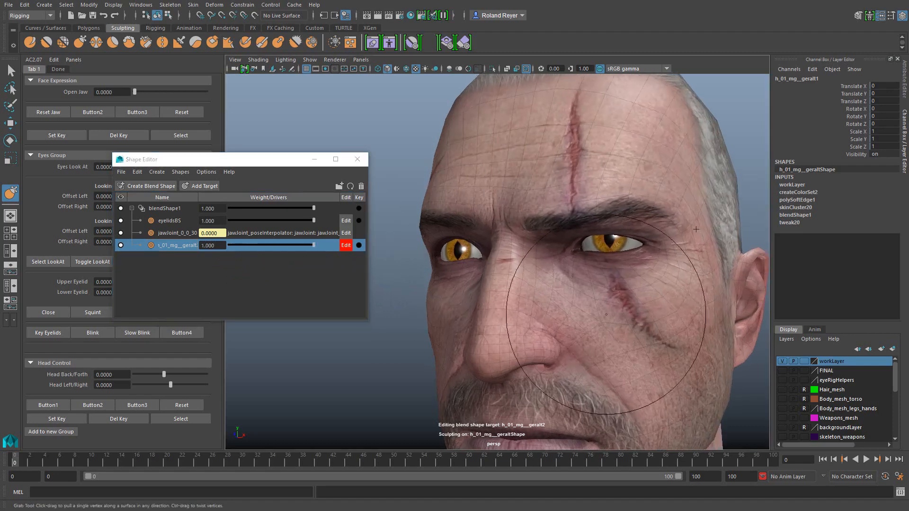
pyautogui.keyDown('alt'); pyautogui.moveTo(610, 325); pyautogui.dragTo(664, 312, button='right'); pyautogui.keyUp('alt')
pyautogui.moveTo(664, 312)
pyautogui.keyDown('alt'); pyautogui.mouseDown()
pyautogui.moveTo(547, 346)
pyautogui.moveTo(492, 334)
pyautogui.mouseUp(); pyautogui.keyUp('alt')
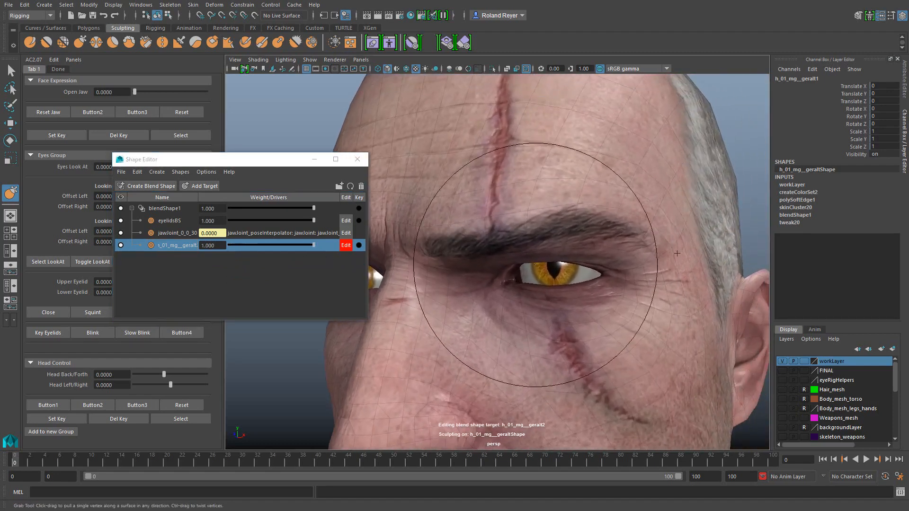
pyautogui.click(462, 45)
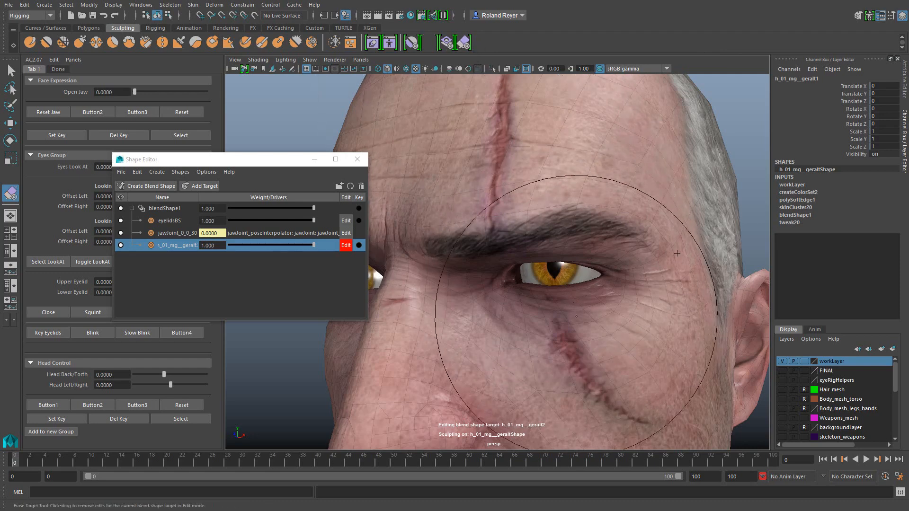
pyautogui.press('b')
pyautogui.moveTo(595, 300)
pyautogui.mouseDown()
pyautogui.moveTo(473, 300)
pyautogui.moveTo(516, 299)
pyautogui.moveTo(478, 315)
pyautogui.mouseUp()
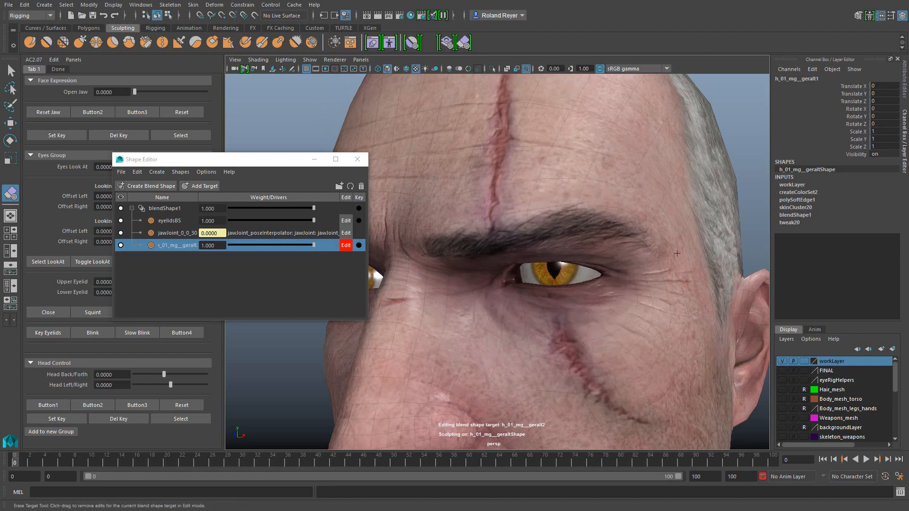
pyautogui.moveTo(598, 323); pyautogui.dragTo(600, 320)
pyautogui.moveTo(516, 318); pyautogui.dragTo(563, 316)
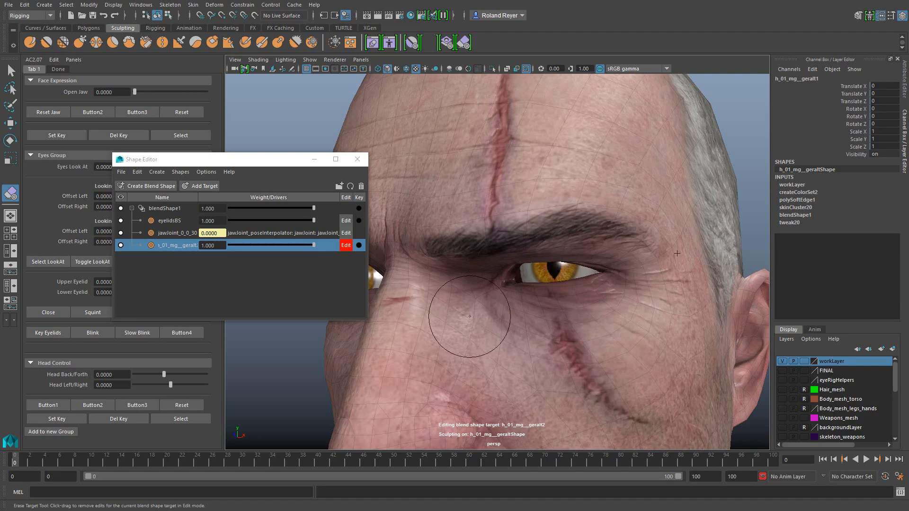
pyautogui.keyDown('alt'); pyautogui.moveTo(518, 355); pyautogui.dragTo(586, 334); pyautogui.keyUp('alt')
pyautogui.keyDown('alt'); pyautogui.moveTo(586, 335); pyautogui.dragTo(616, 325, button='right'); pyautogui.keyUp('alt')
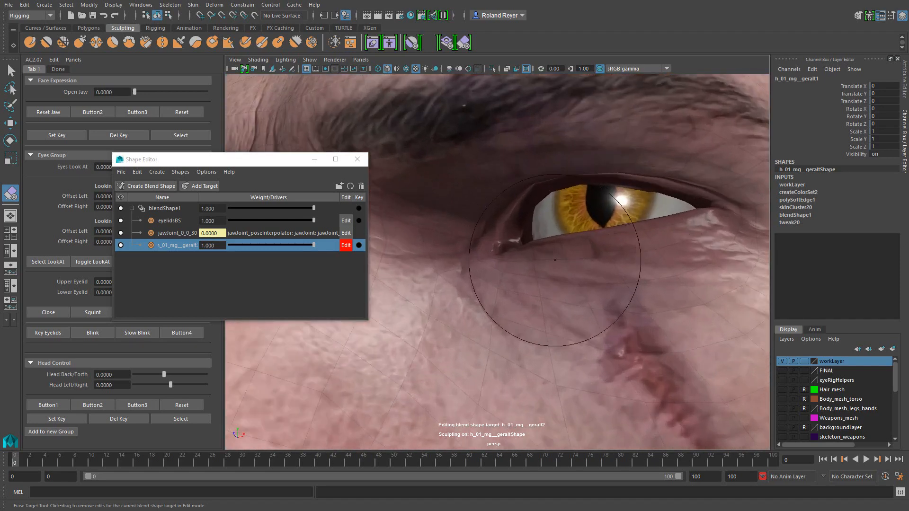
pyautogui.keyDown('alt'); pyautogui.moveTo(555, 277); pyautogui.dragTo(568, 331, button='middle'); pyautogui.keyUp('alt')
pyautogui.keyDown('alt'); pyautogui.moveTo(569, 331); pyautogui.dragTo(567, 311); pyautogui.keyUp('alt')
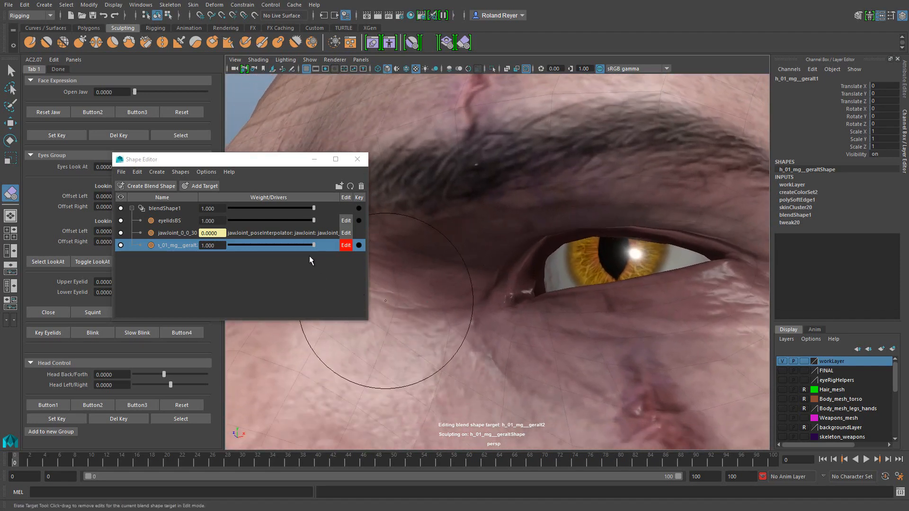
# Set the new target's weight to 0.486 and erase its edits on the scarred-side upper eyelid with a smaller brush.
pyautogui.moveTo(307, 244); pyautogui.dragTo(270, 245)
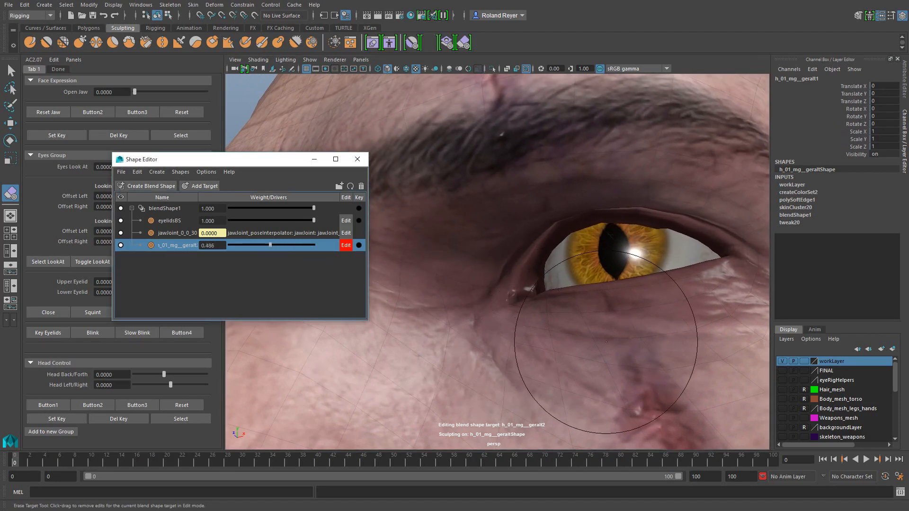
pyautogui.moveTo(605, 354)
pyautogui.mouseDown()
pyautogui.moveTo(599, 344)
pyautogui.moveTo(608, 341)
pyautogui.moveTo(569, 341)
pyautogui.mouseUp()
pyautogui.press('b')
pyautogui.moveTo(517, 276); pyautogui.dragTo(527, 262)
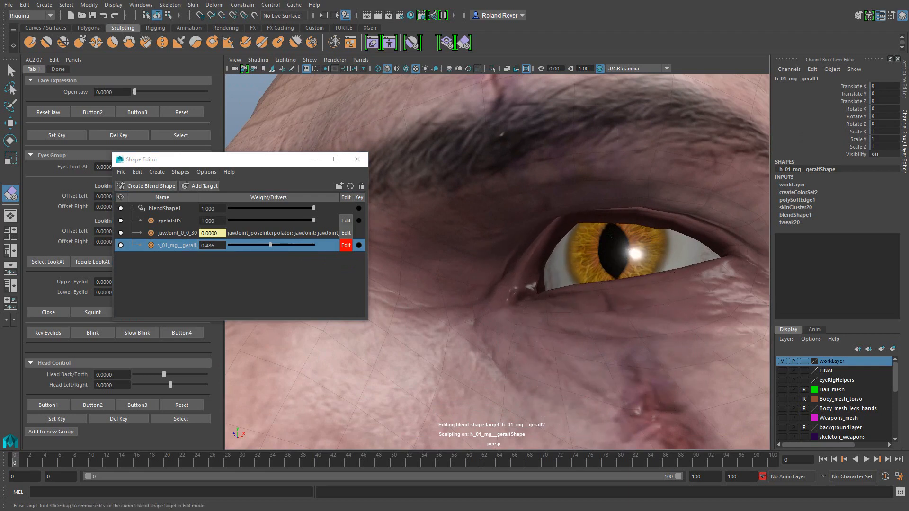
pyautogui.moveTo(561, 227)
pyautogui.mouseDown()
pyautogui.moveTo(686, 204)
pyautogui.moveTo(743, 247)
pyautogui.moveTo(638, 202)
pyautogui.moveTo(682, 200)
pyautogui.moveTo(656, 211)
pyautogui.moveTo(573, 214)
pyautogui.mouseUp()
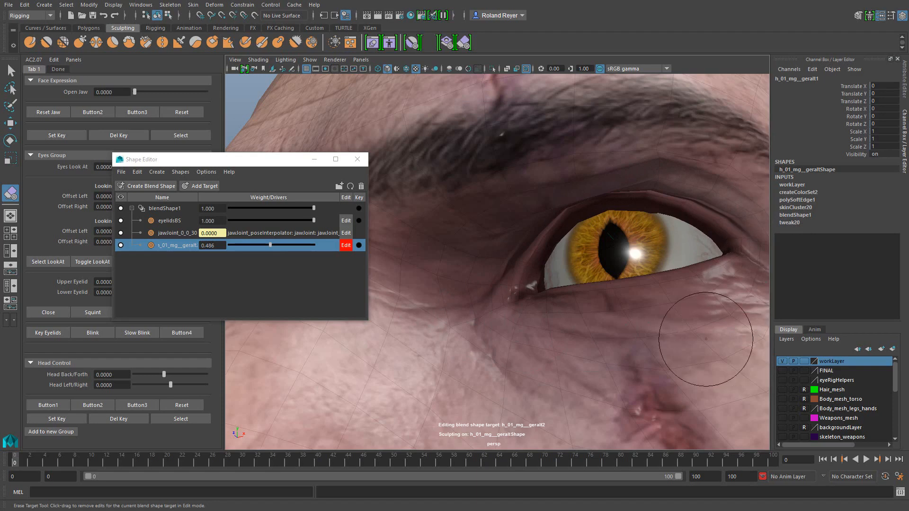
# Smooth the skin between the scarred-side eyebrow and upper eyelid with a larger brush.
pyautogui.keyDown('alt'); pyautogui.moveTo(711, 334); pyautogui.dragTo(703, 315, button='right'); pyautogui.keyUp('alt')
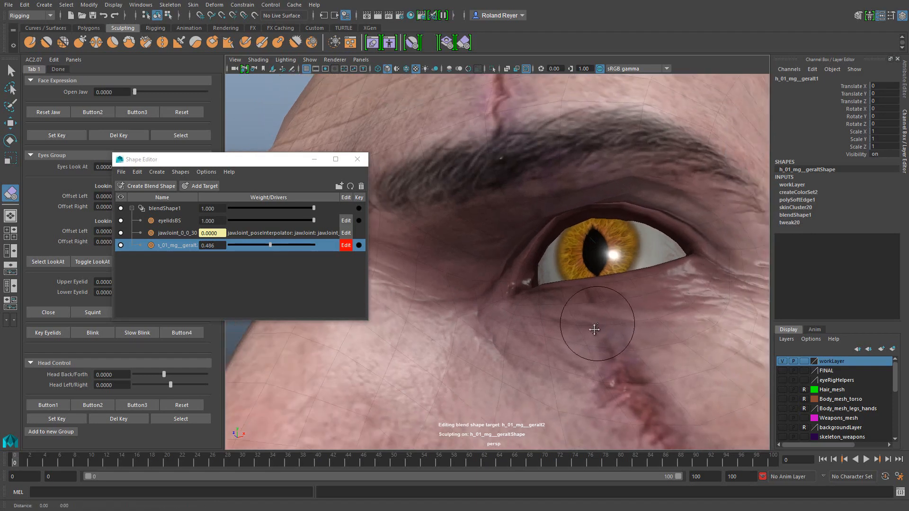
pyautogui.keyDown('alt'); pyautogui.moveTo(589, 325); pyautogui.dragTo(548, 335); pyautogui.keyUp('alt')
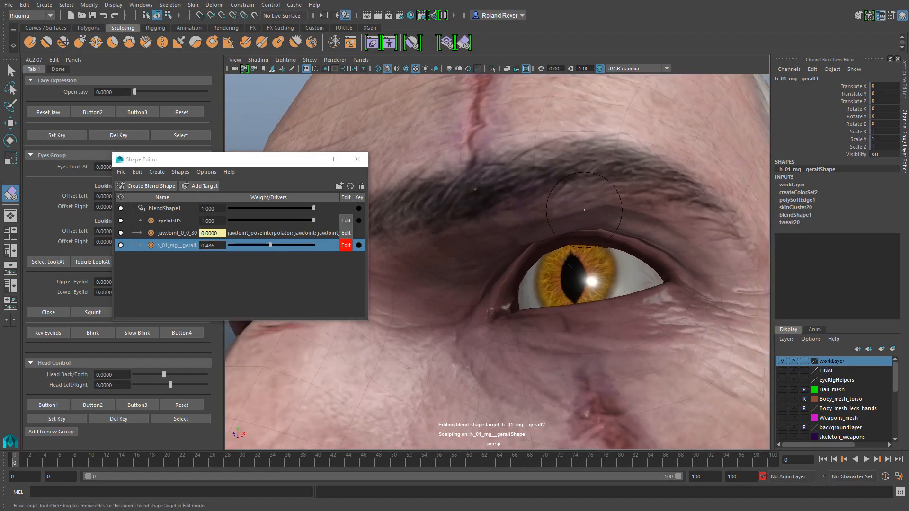
pyautogui.press('b')
pyautogui.moveTo(583, 210); pyautogui.dragTo(598, 210)
pyautogui.press('3')
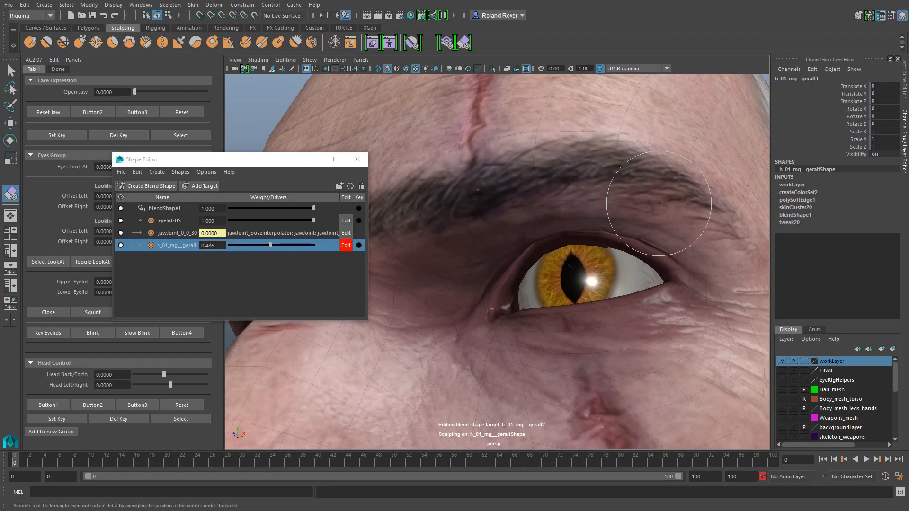
pyautogui.keyDown('alt'); pyautogui.moveTo(652, 318); pyautogui.dragTo(580, 327, button='right'); pyautogui.keyUp('alt')
pyautogui.keyDown('alt'); pyautogui.moveTo(531, 329); pyautogui.dragTo(533, 348); pyautogui.keyUp('alt')
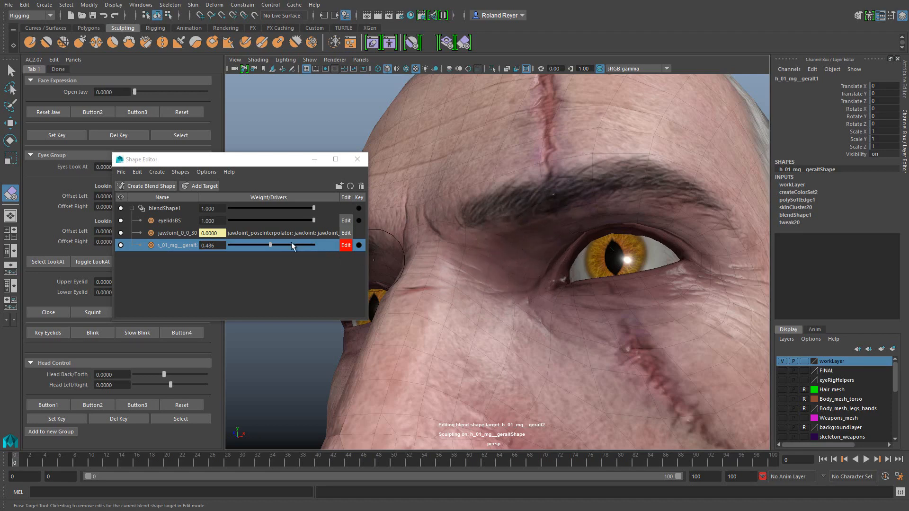
# Try erasing the target's edits across the middle of the scarred-side eyebrow at weight 0.911, and undo the strokes and the weight change.
pyautogui.moveTo(291, 245)
pyautogui.mouseDown()
pyautogui.moveTo(274, 245)
pyautogui.moveTo(320, 248)
pyautogui.moveTo(255, 239)
pyautogui.moveTo(305, 238)
pyautogui.mouseUp()
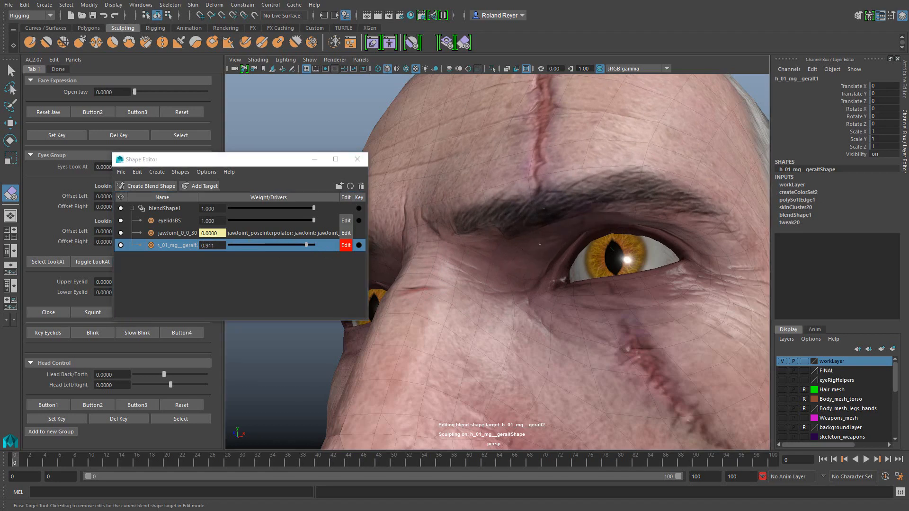
pyautogui.moveTo(540, 244)
pyautogui.mouseDown()
pyautogui.moveTo(533, 226)
pyautogui.moveTo(592, 202)
pyautogui.mouseUp()
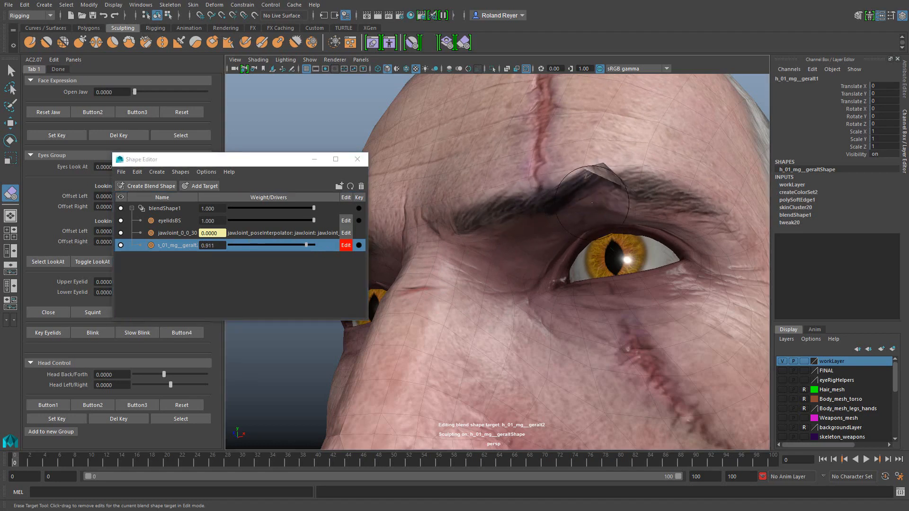
pyautogui.hotkey('ctrl', 'z')
pyautogui.hotkey('ctrl', 'z')
pyautogui.hotkey('ctrl', 'z')
pyautogui.hotkey('ctrl', 'z')
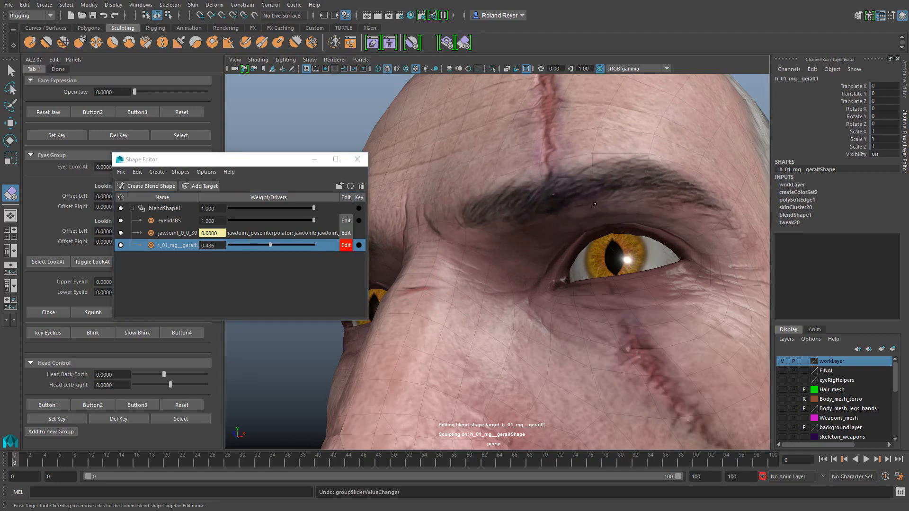
pyautogui.hotkey('ctrl', 'z')
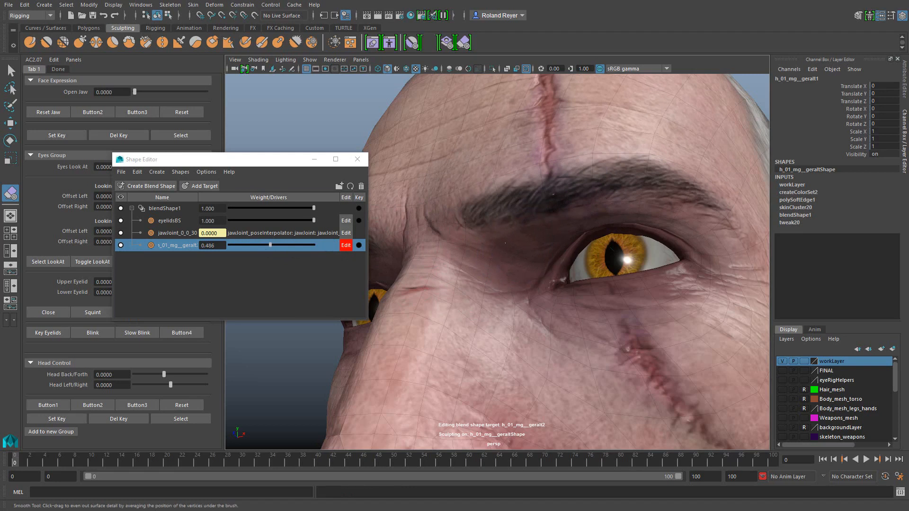
# Set the new target's weight to 1 and smooth the area just below the scarred-side eyebrow.
pyautogui.moveTo(280, 247); pyautogui.dragTo(322, 245)
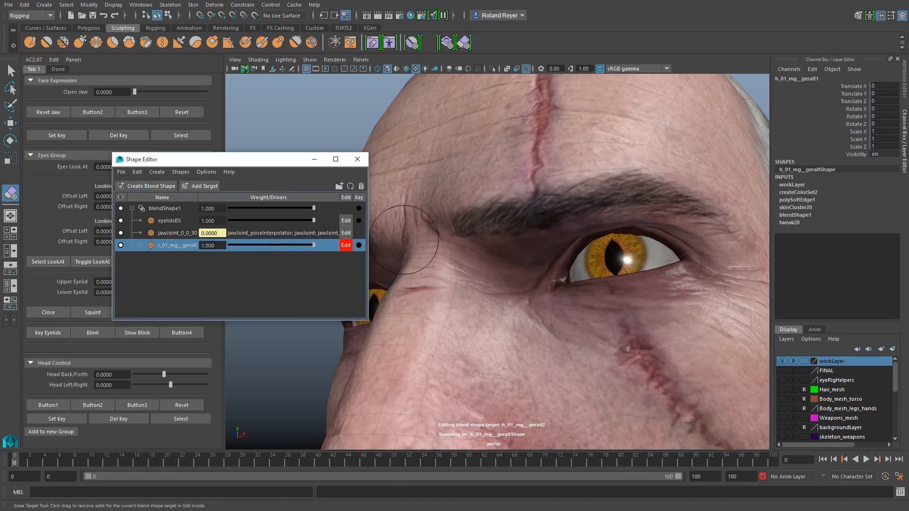
pyautogui.keyDown('shift'); pyautogui.click(568, 235); pyautogui.keyUp('shift')
pyautogui.keyDown('shift'); pyautogui.moveTo(595, 226); pyautogui.dragTo(607, 221); pyautogui.keyUp('shift')
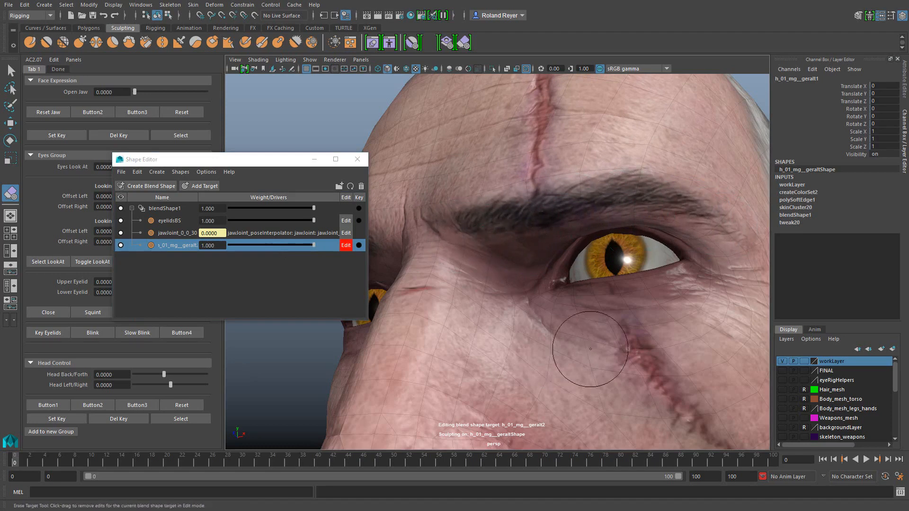
# Scrub the new target's weight with more of the face in view, ending at 1, and turn off editing for the target.
pyautogui.keyDown('alt'); pyautogui.moveTo(676, 355); pyautogui.dragTo(677, 245, button='right'); pyautogui.keyUp('alt')
pyautogui.keyDown('alt'); pyautogui.moveTo(678, 244); pyautogui.dragTo(345, 289); pyautogui.keyUp('alt')
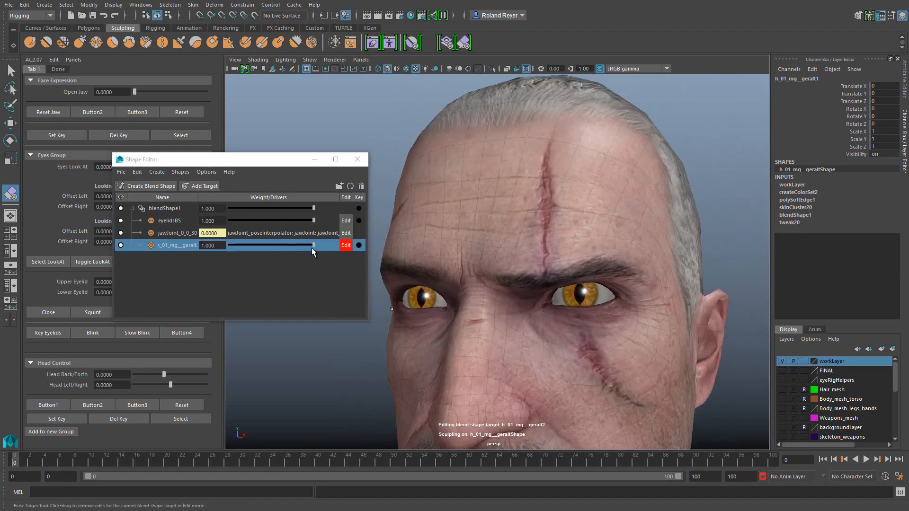
pyautogui.moveTo(311, 248); pyautogui.dragTo(321, 266)
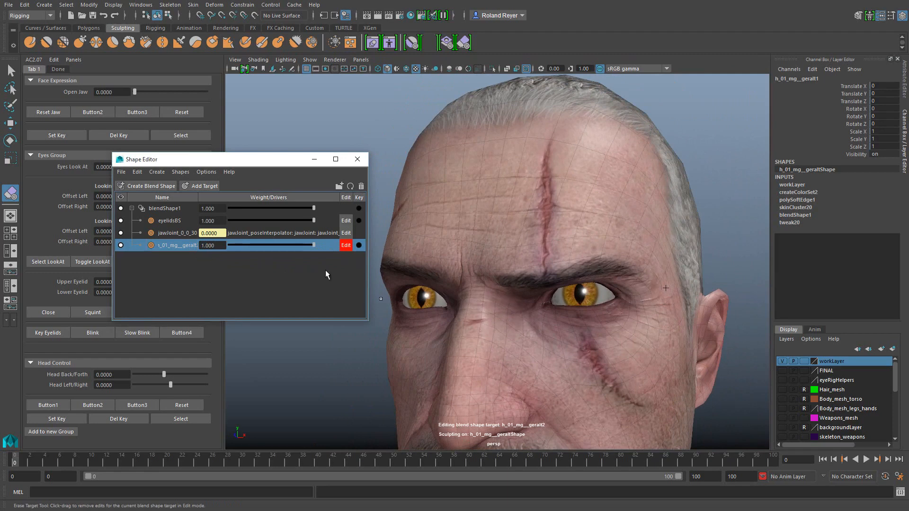
pyautogui.click(346, 245)
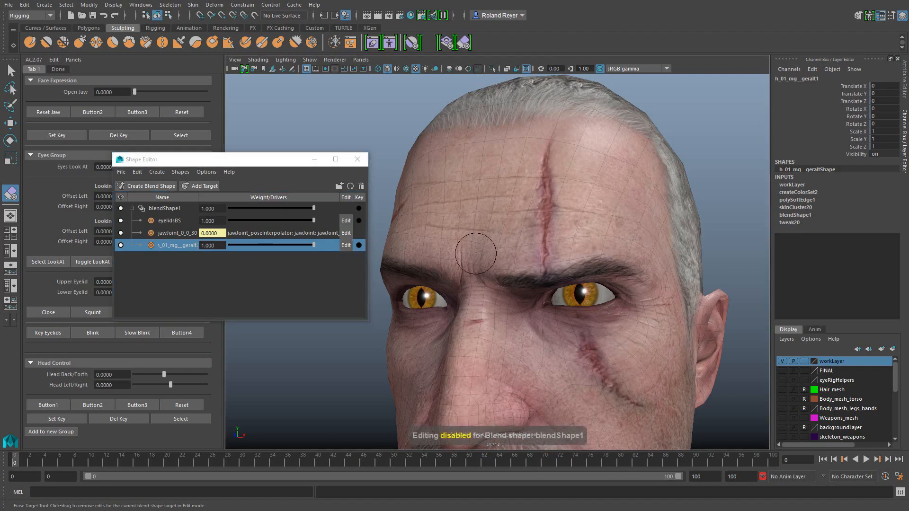
pyautogui.press('q')
pyautogui.keyDown('alt'); pyautogui.moveTo(571, 335); pyautogui.dragTo(629, 310, button='middle'); pyautogui.keyUp('alt')
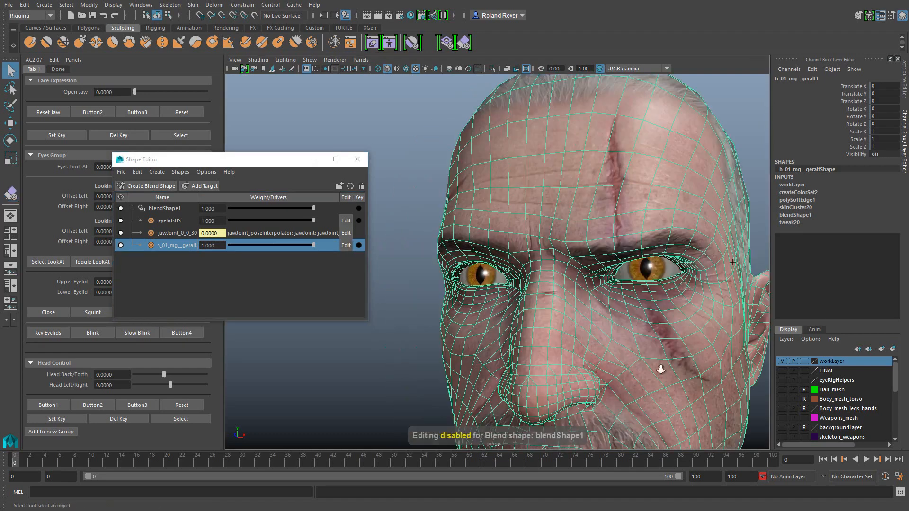
pyautogui.keyDown('alt'); pyautogui.moveTo(660, 369); pyautogui.dragTo(598, 370, button='right'); pyautogui.keyUp('alt')
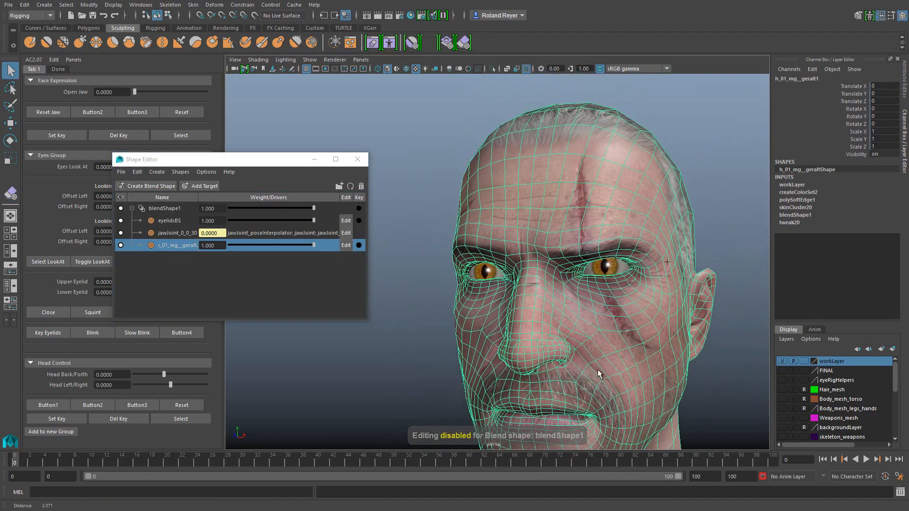
# Rename the new brow target to frownLeft.
pyautogui.rightClick(172, 245)
pyautogui.click(156, 259)
pyautogui.click(157, 259)
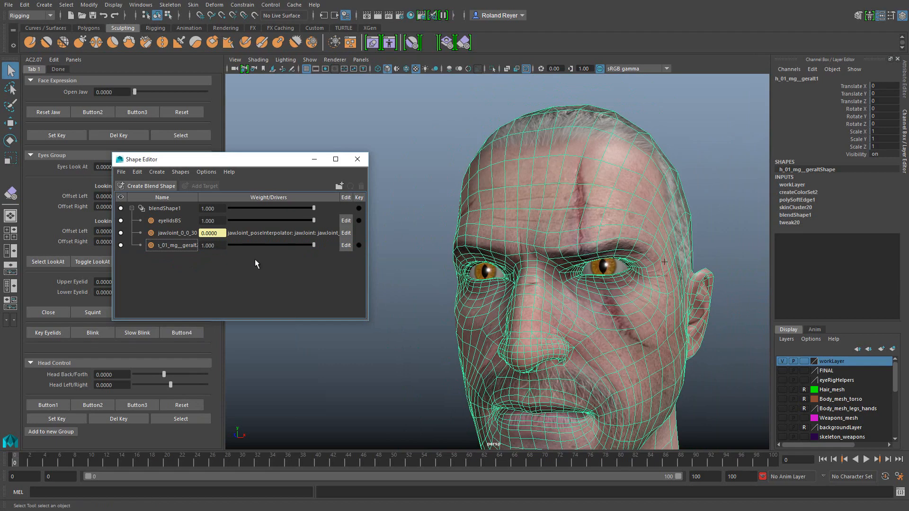
pyautogui.click(174, 246)
pyautogui.doubleClick(177, 245)
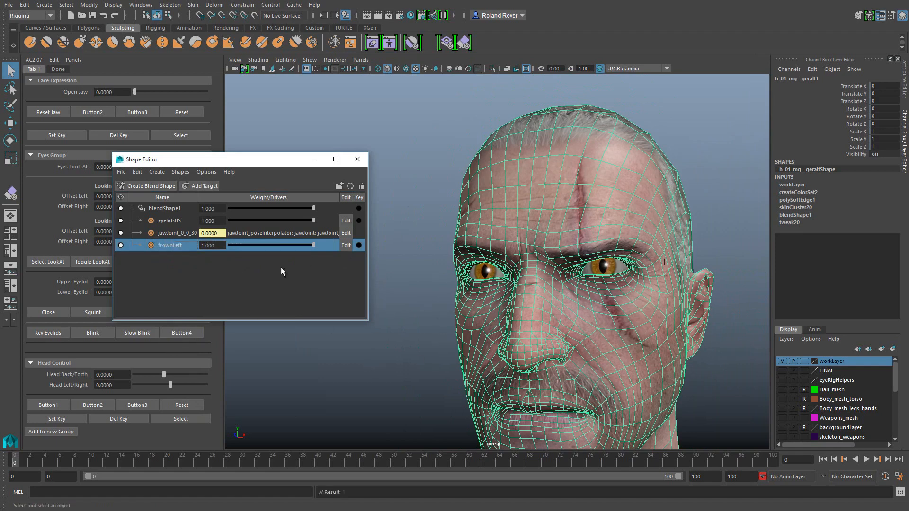
# Duplicate the frownLeft target and rename the copy to frownRight.
pyautogui.rightClick(162, 246)
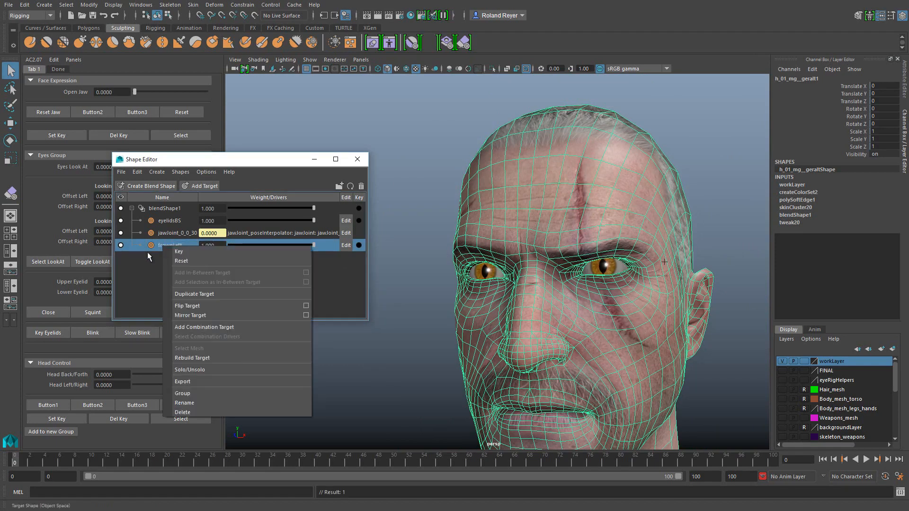
pyautogui.click(200, 294)
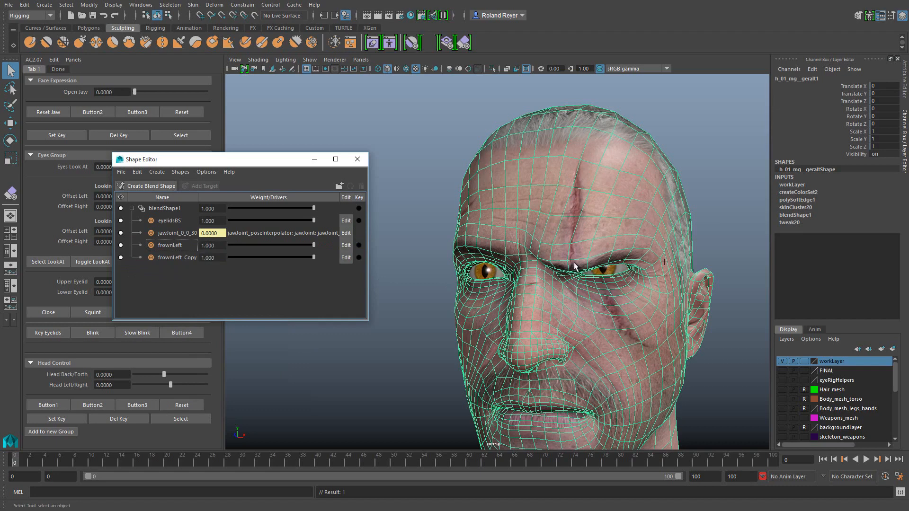
pyautogui.click(174, 258)
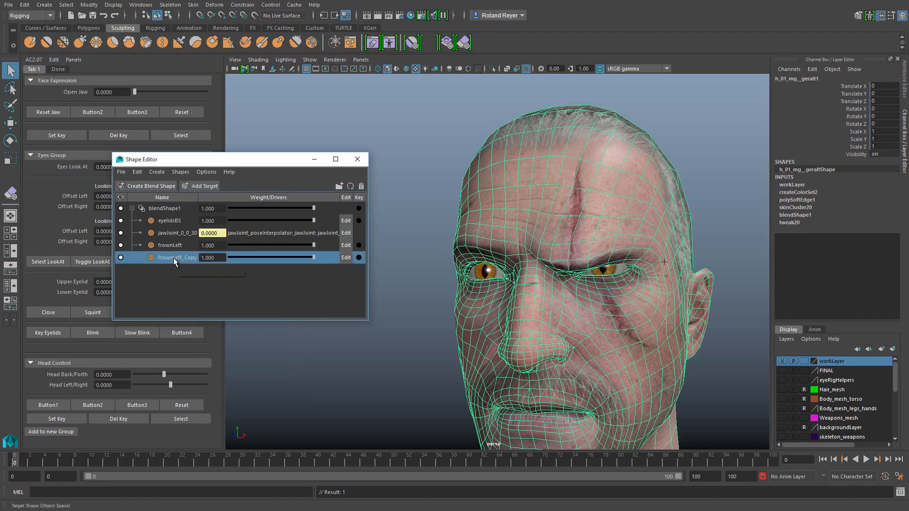
pyautogui.doubleClick(174, 260)
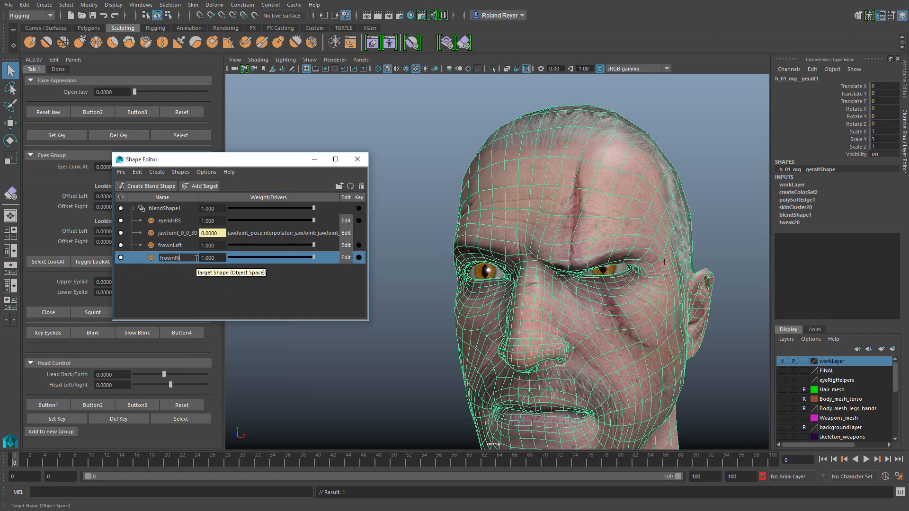
pyautogui.press('Return')
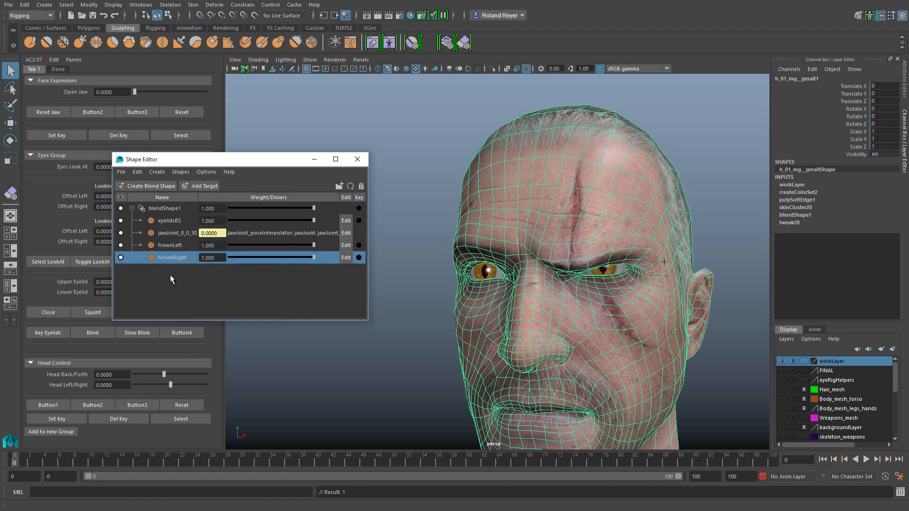
# Flip the frownRight target to the other side of the face and scrub its weight, ending at 1, with the head deselected.
pyautogui.rightClick(170, 255)
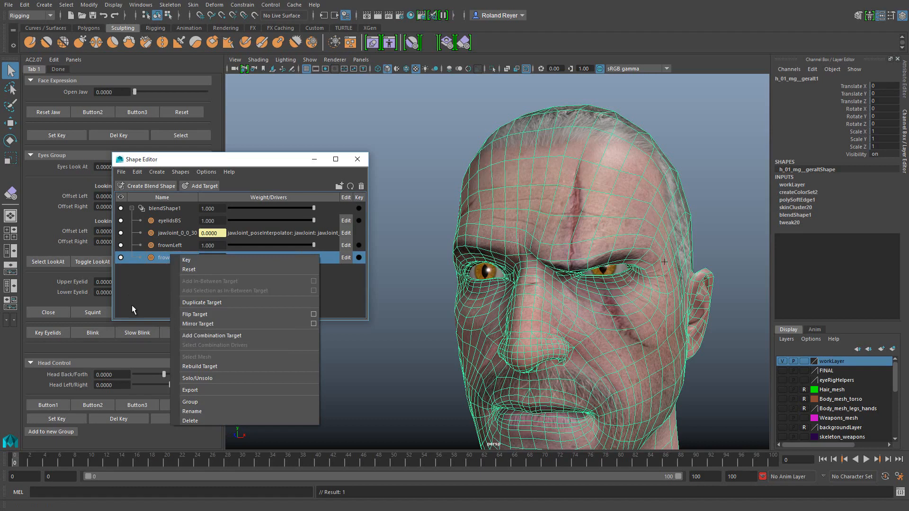
pyautogui.click(228, 314)
pyautogui.keyDown('alt'); pyautogui.moveTo(511, 350); pyautogui.dragTo(552, 351); pyautogui.keyUp('alt')
pyautogui.moveTo(316, 257)
pyautogui.mouseDown()
pyautogui.moveTo(246, 260)
pyautogui.moveTo(334, 265)
pyautogui.moveTo(205, 244)
pyautogui.moveTo(326, 244)
pyautogui.mouseUp()
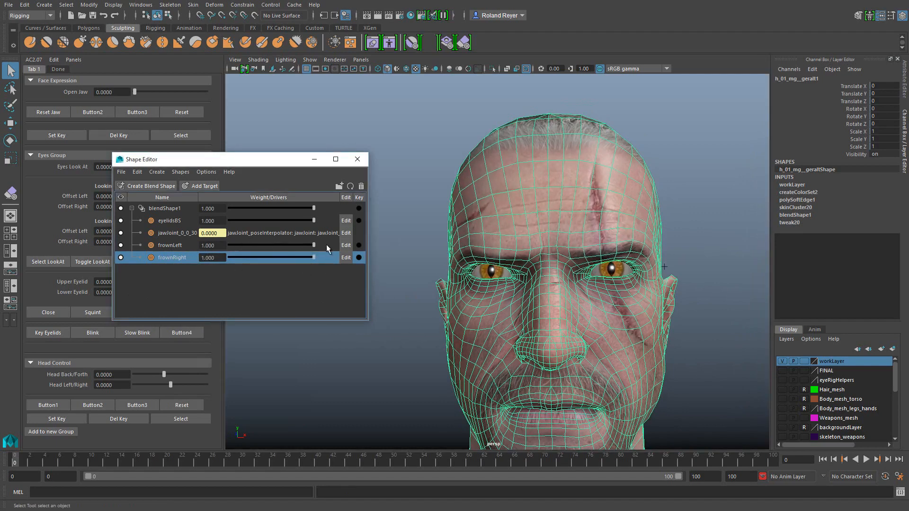
pyautogui.keyDown('alt'); pyautogui.moveTo(562, 353); pyautogui.dragTo(509, 386); pyautogui.keyUp('alt')
pyautogui.click(371, 376)
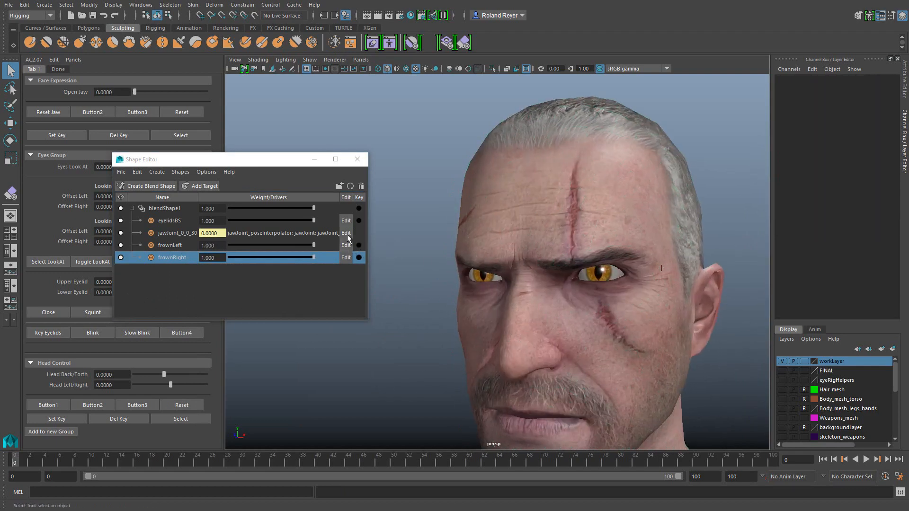
# Group the frownLeft and frownRight targets and name the group frownGrp.
pyautogui.moveTo(169, 243)
pyautogui.mouseDown()
pyautogui.moveTo(171, 258)
pyautogui.moveTo(169, 243)
pyautogui.mouseUp()
pyautogui.keyDown('shift'); pyautogui.click(178, 259); pyautogui.keyUp('shift')
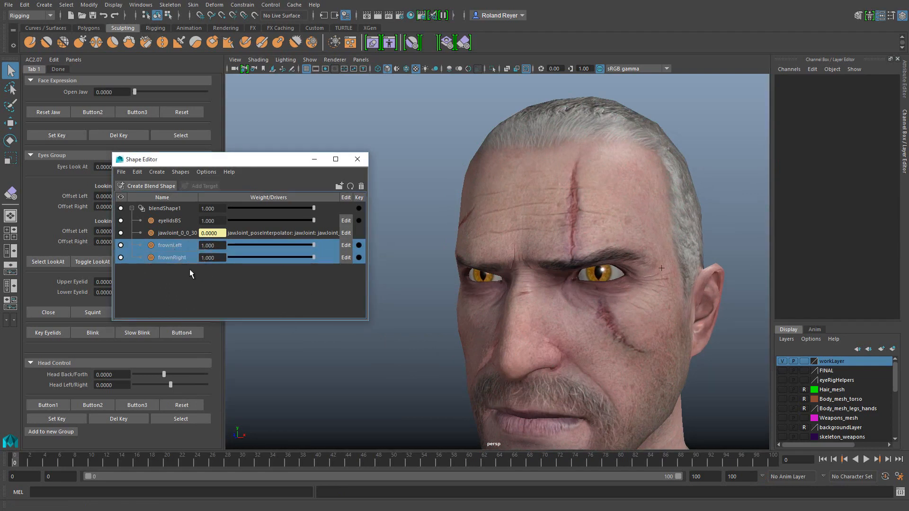
pyautogui.click(339, 186)
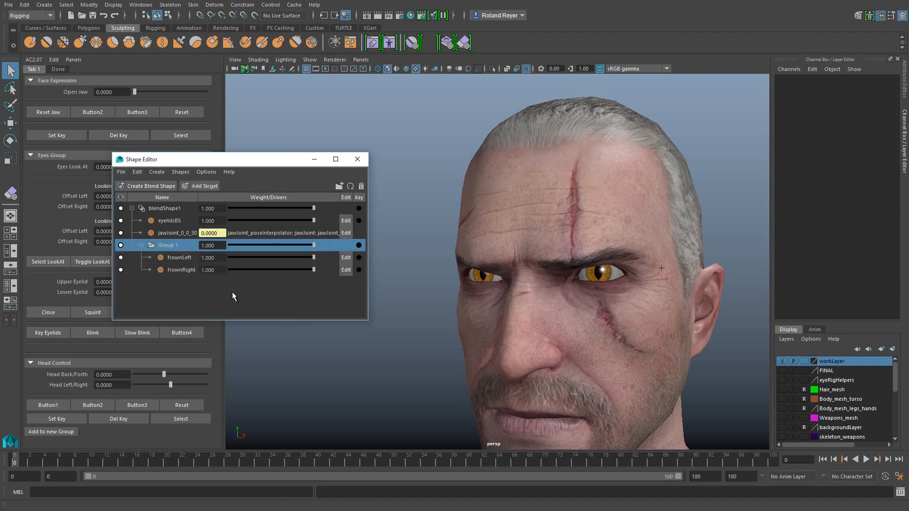
pyautogui.doubleClick(169, 245)
pyautogui.doubleClick(171, 245)
pyautogui.click(172, 245)
pyautogui.click(182, 244)
pyautogui.doubleClick(171, 245)
pyautogui.hotkey('ctrl', 'a')
pyautogui.write('frownGrp')
pyautogui.press('Return')
# Scrub the weight of frownGrp to test both brows together, ending at 0.
pyautogui.moveTo(312, 245); pyautogui.dragTo(331, 280)
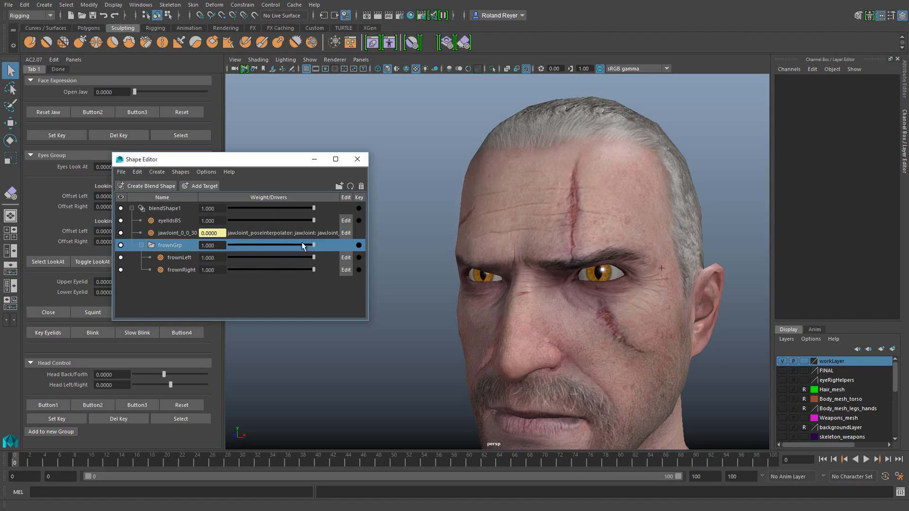
pyautogui.moveTo(303, 245); pyautogui.dragTo(227, 246)
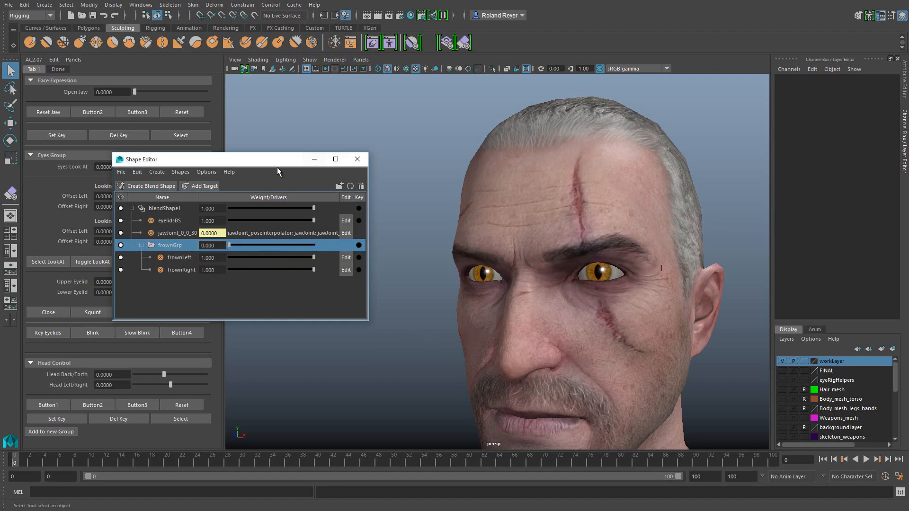
# Move the Shape Editor away from the control sliders and select the frownLeft target with the whole head in view.
pyautogui.moveTo(268, 165); pyautogui.dragTo(354, 102)
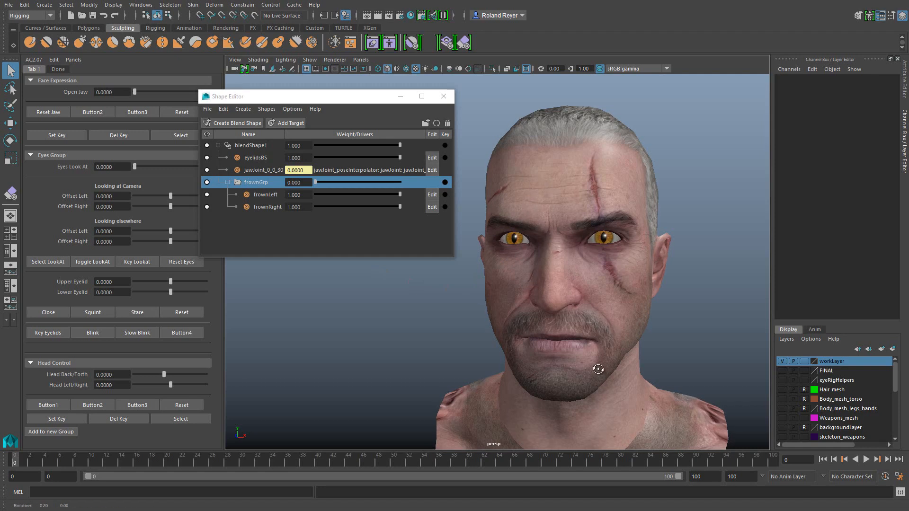
pyautogui.keyDown('alt'); pyautogui.moveTo(601, 370); pyautogui.dragTo(573, 370); pyautogui.keyUp('alt')
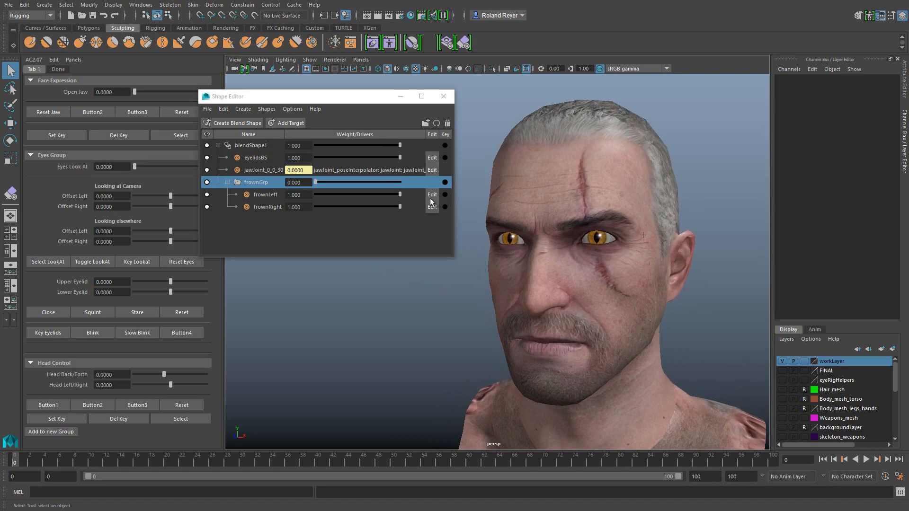
pyautogui.click(335, 197)
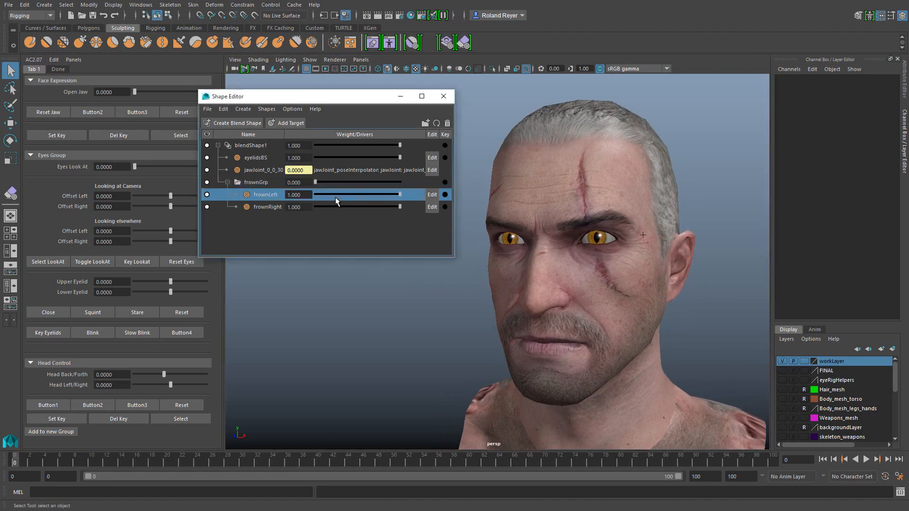
# Enable editing on the frownLeft target, raise the frownGrp weight to 1, and turn the target's editing off again.
pyautogui.click(432, 195)
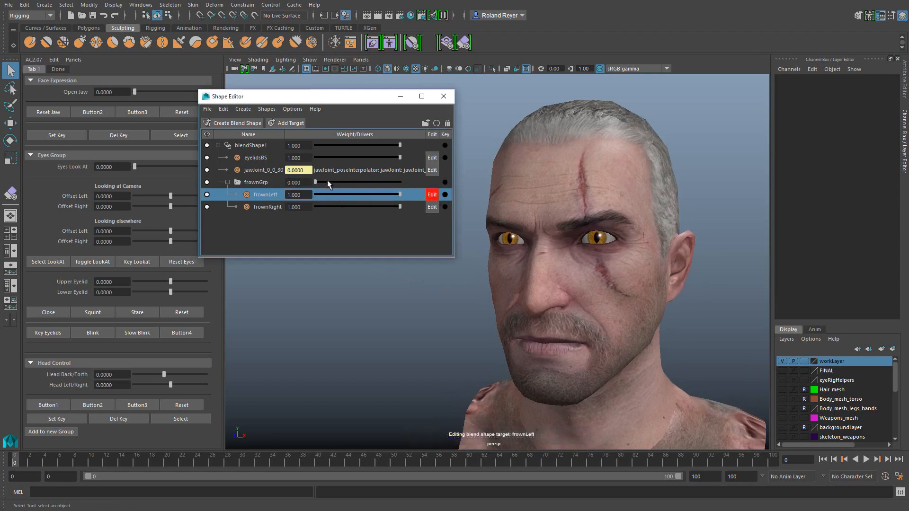
pyautogui.moveTo(328, 182); pyautogui.dragTo(410, 184)
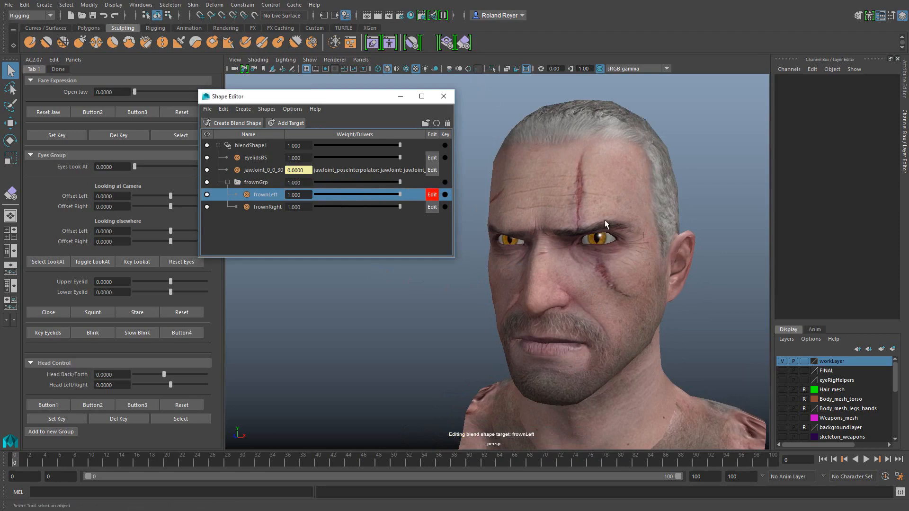
pyautogui.click(432, 194)
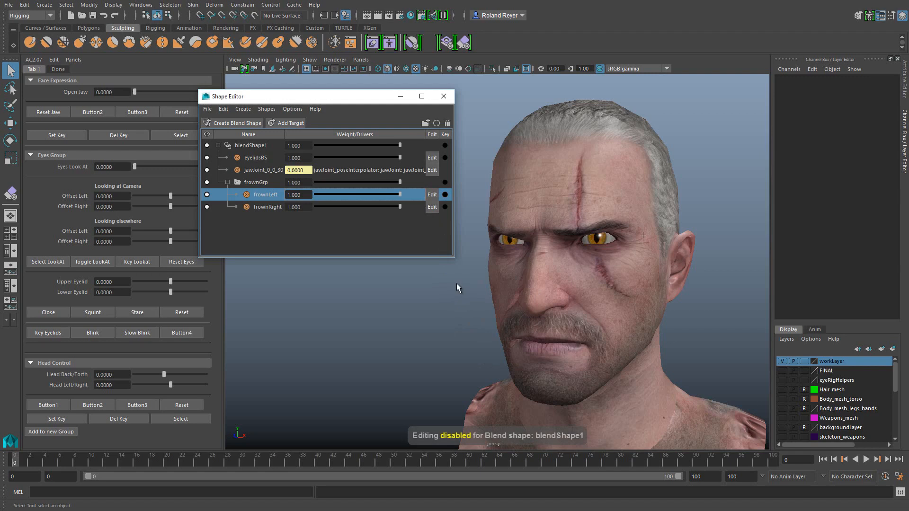
# Add a new target to blendShape1 and name it O_shape.
pyautogui.moveTo(364, 96); pyautogui.dragTo(348, 83)
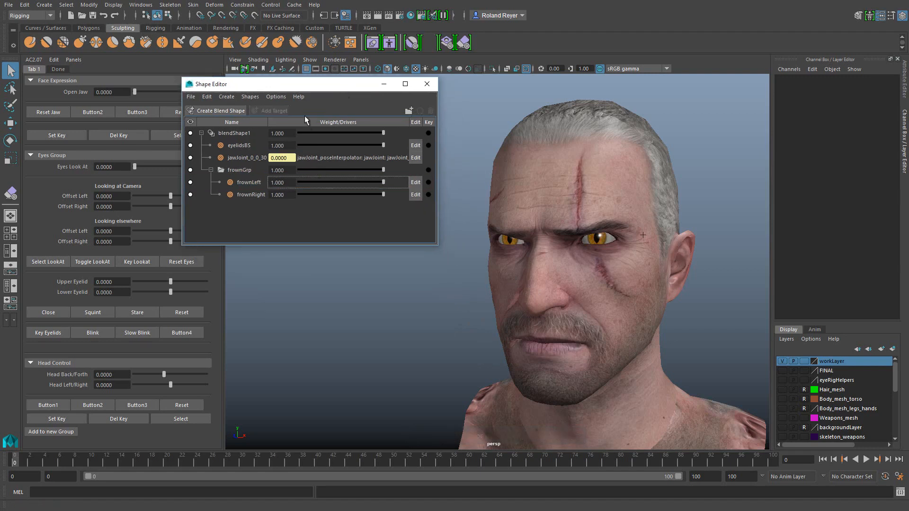
pyautogui.click(237, 134)
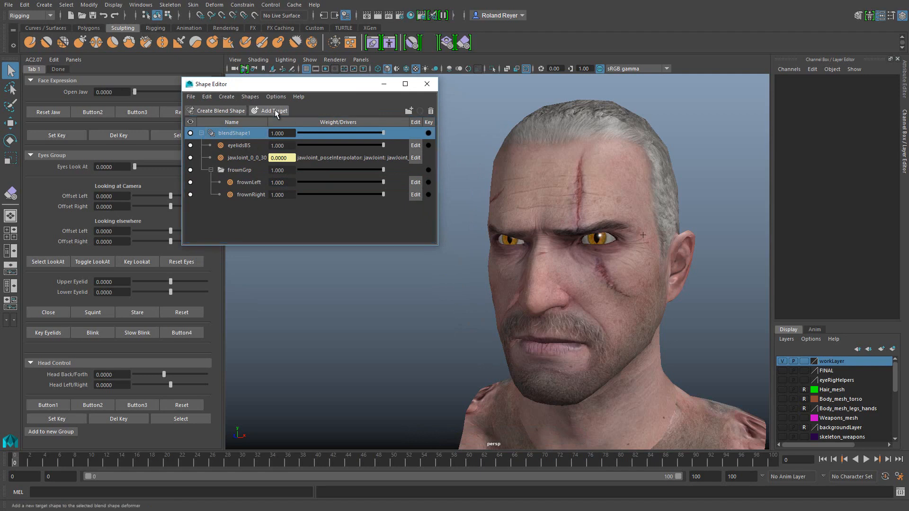
pyautogui.click(274, 111)
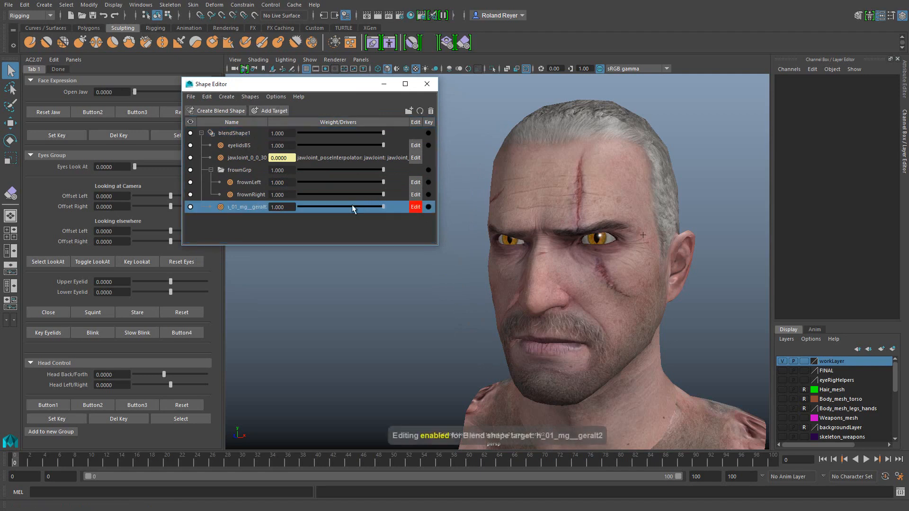
pyautogui.doubleClick(246, 206)
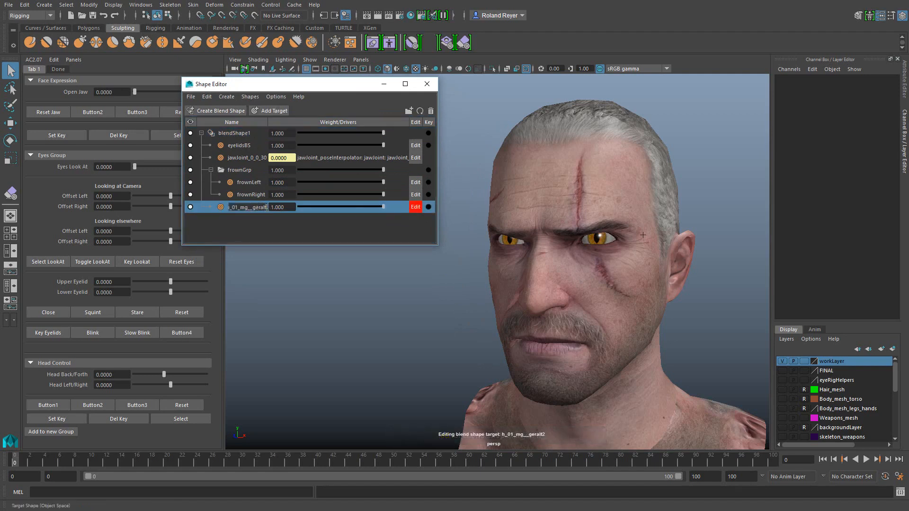
pyautogui.doubleClick(267, 207)
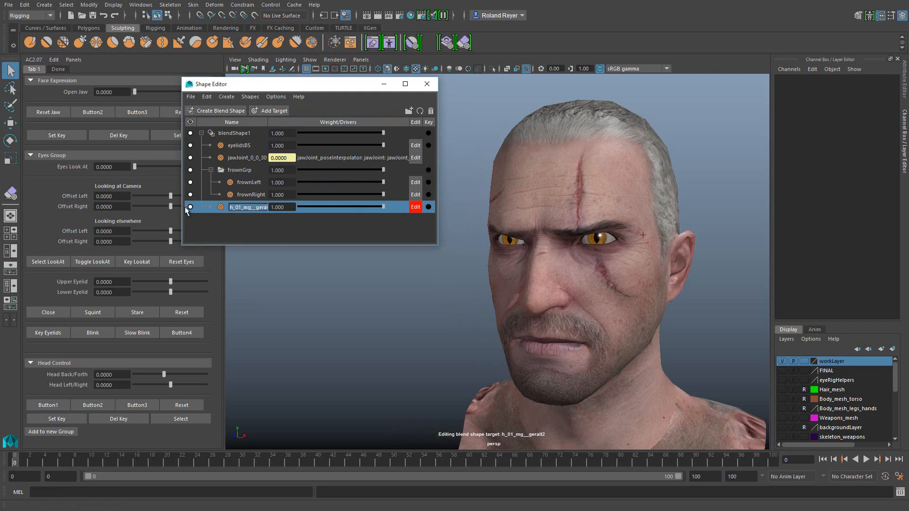
pyautogui.write('2')
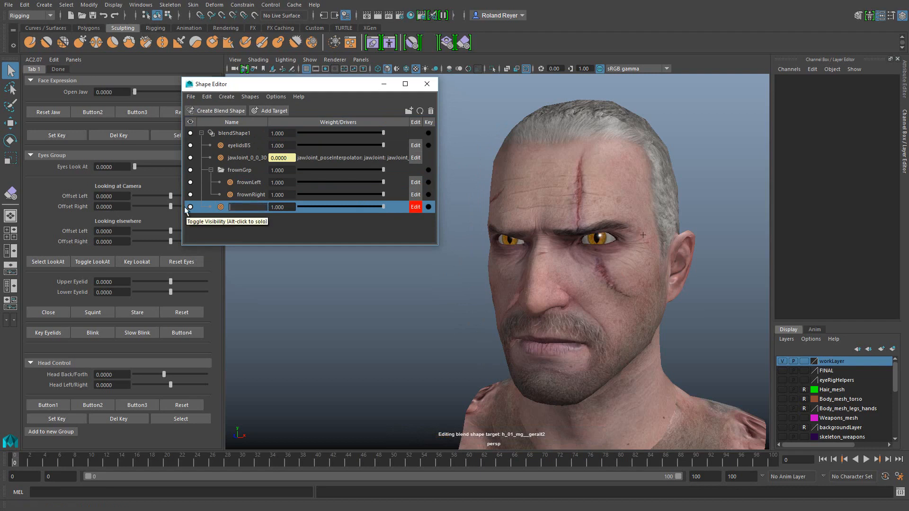
pyautogui.write('O?shape')
pyautogui.press('Return')
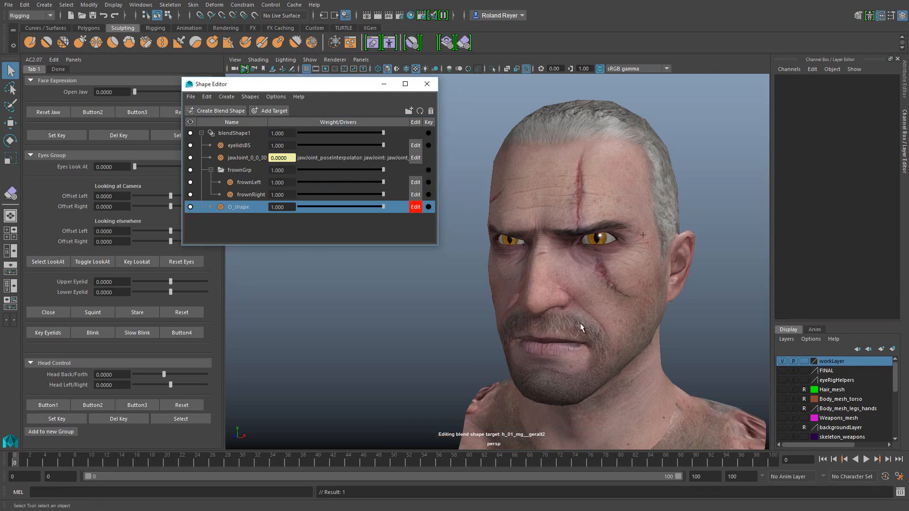
# Open the jaw to 18.4 and select the head mesh with the mouth framed close up.
pyautogui.keyDown('alt'); pyautogui.moveTo(580, 324); pyautogui.dragTo(620, 365); pyautogui.keyUp('alt')
pyautogui.keyDown('alt'); pyautogui.moveTo(620, 365); pyautogui.dragTo(618, 339, button='middle'); pyautogui.keyUp('alt')
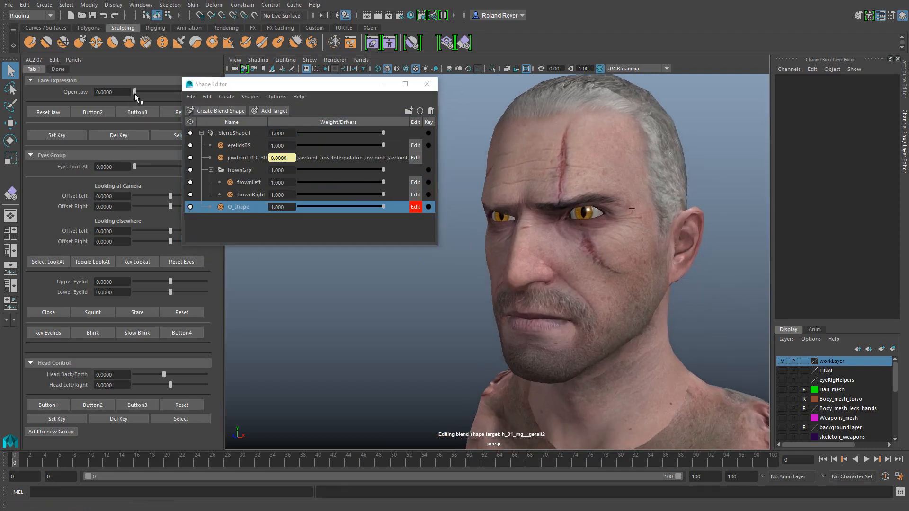
pyautogui.moveTo(135, 92); pyautogui.dragTo(178, 100)
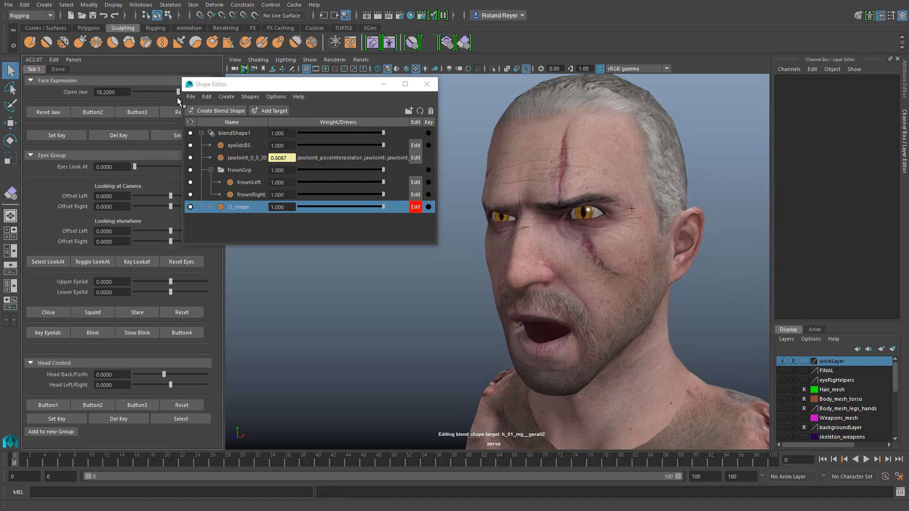
pyautogui.keyDown('alt'); pyautogui.moveTo(665, 291); pyautogui.dragTo(574, 374); pyautogui.keyUp('alt')
pyautogui.keyDown('alt'); pyautogui.moveTo(574, 374); pyautogui.dragTo(660, 263, button='right'); pyautogui.keyUp('alt')
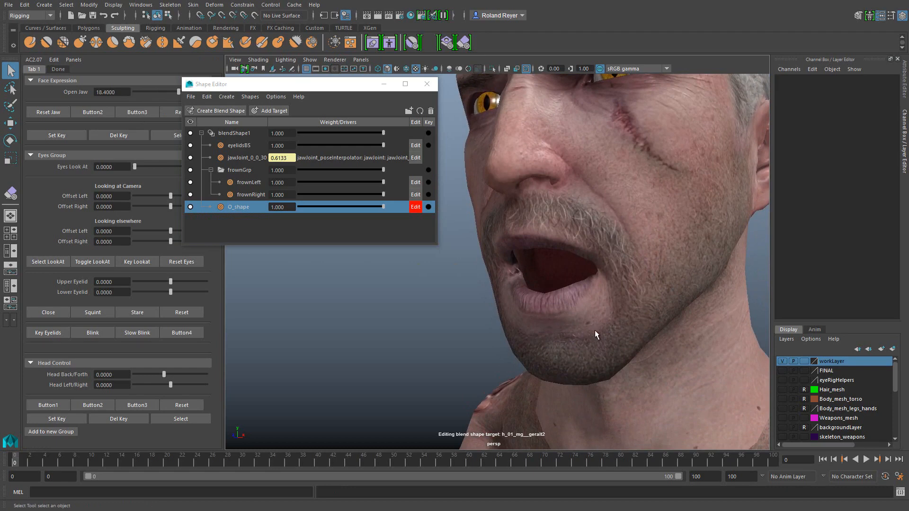
pyautogui.moveTo(585, 345)
pyautogui.keyDown('alt'); pyautogui.mouseDown()
pyautogui.moveTo(676, 349)
pyautogui.moveTo(597, 351)
pyautogui.mouseUp(); pyautogui.keyUp('alt')
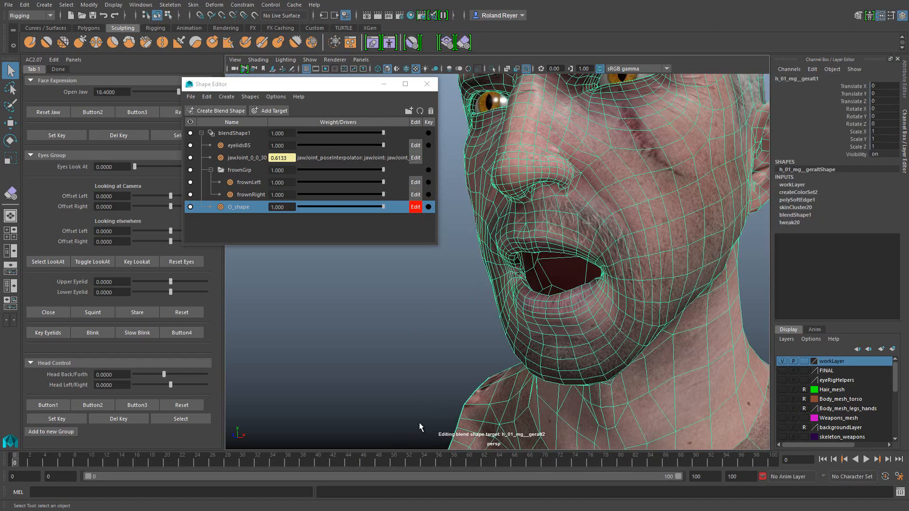
# Activate the Grab tool with an enlarged brush and pull the corner of the mouth inward on the O_shape target.
pyautogui.click(81, 43)
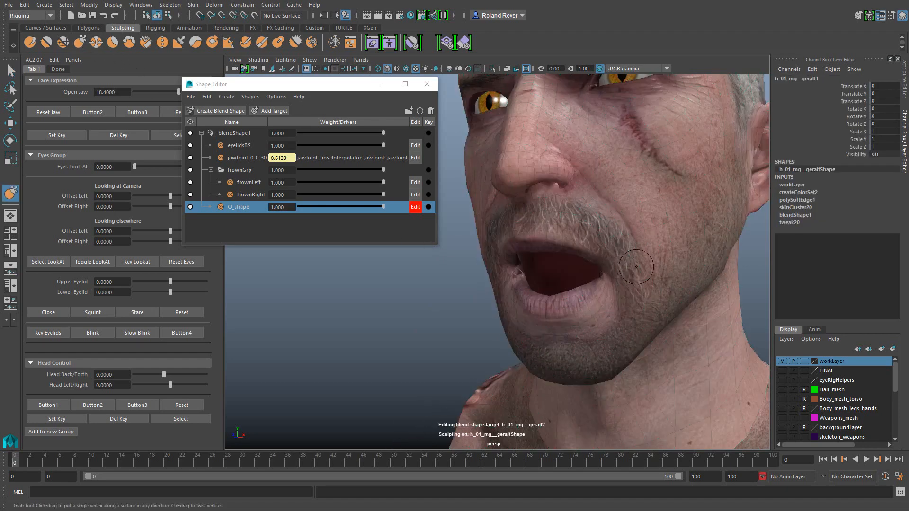
pyautogui.moveTo(613, 257)
pyautogui.mouseDown(button='right')
pyautogui.moveTo(586, 239)
pyautogui.moveTo(590, 213)
pyautogui.mouseUp(button='right')
pyautogui.moveTo(551, 263); pyautogui.dragTo(551, 263, button='right')
pyautogui.press('b')
pyautogui.moveTo(615, 283)
pyautogui.mouseDown()
pyautogui.moveTo(652, 283)
pyautogui.moveTo(603, 270)
pyautogui.moveTo(550, 230)
pyautogui.mouseUp()
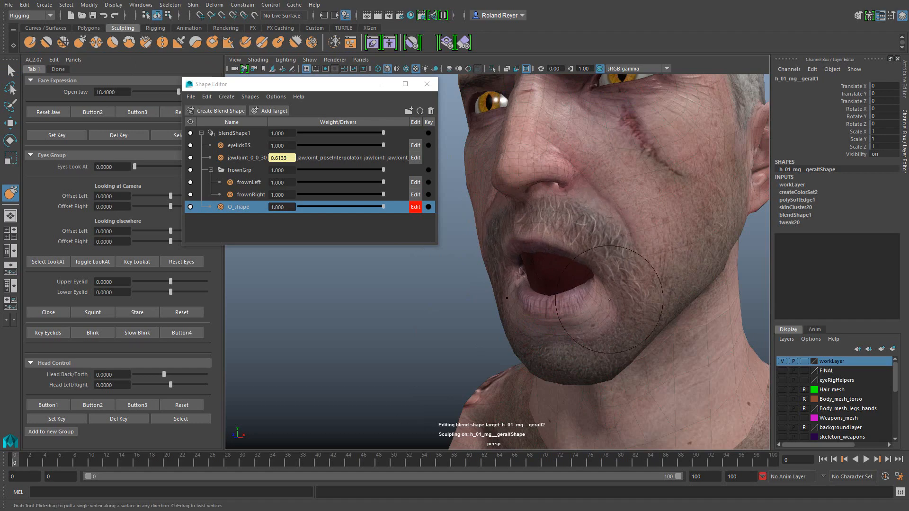
# Pull the upper and lower lips forward with the Grab tool from a side view of the face.
pyautogui.keyDown('alt'); pyautogui.moveTo(607, 298); pyautogui.dragTo(492, 318); pyautogui.keyUp('alt')
pyautogui.keyDown('alt'); pyautogui.moveTo(521, 261); pyautogui.dragTo(602, 268, button='middle'); pyautogui.keyUp('alt')
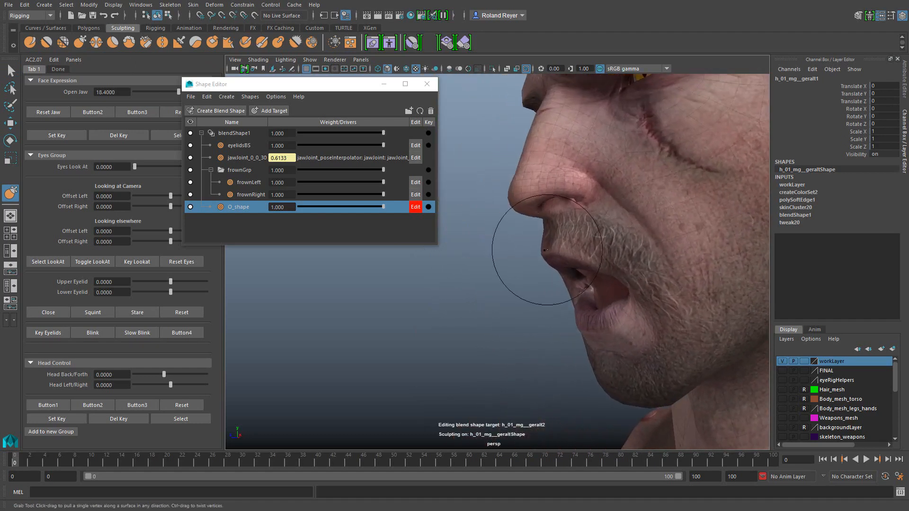
pyautogui.moveTo(550, 255); pyautogui.dragTo(544, 255)
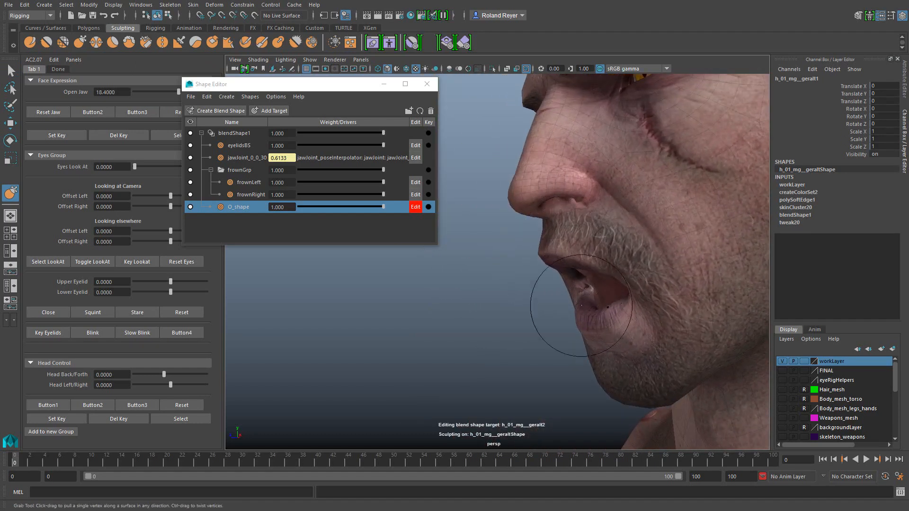
pyautogui.moveTo(597, 332); pyautogui.dragTo(591, 328)
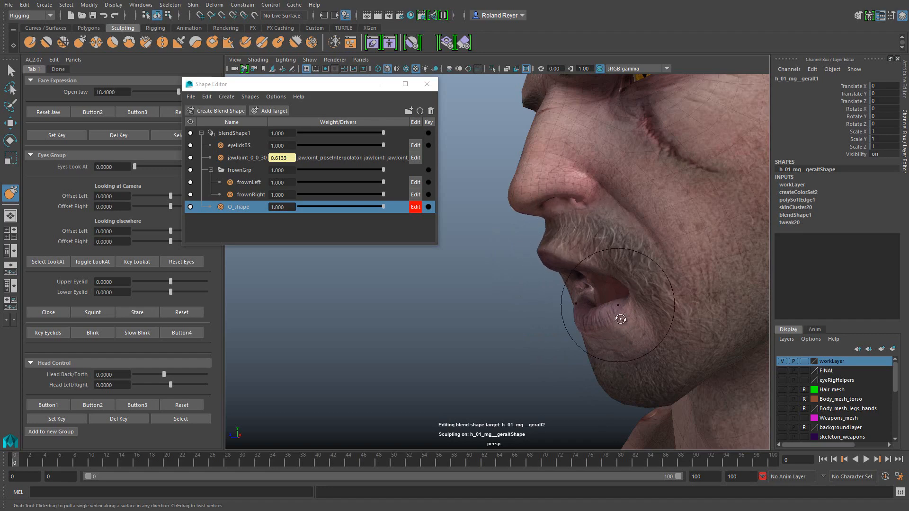
# Refine the lip contour near the mouth corner with a downward Grab stroke from a front view.
pyautogui.moveTo(582, 258)
pyautogui.keyDown('alt'); pyautogui.mouseDown()
pyautogui.moveTo(558, 265)
pyautogui.moveTo(666, 327)
pyautogui.moveTo(701, 330)
pyautogui.mouseUp(); pyautogui.keyUp('alt')
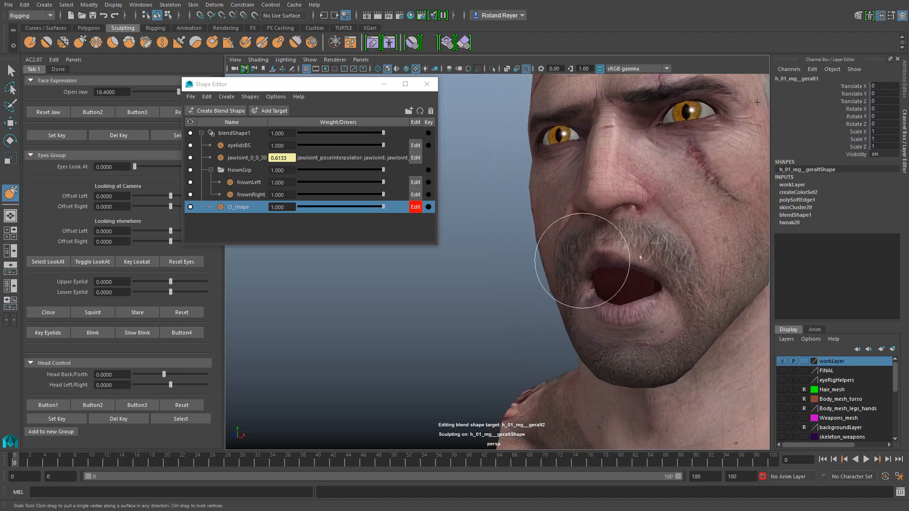
pyautogui.keyDown('alt'); pyautogui.moveTo(583, 260); pyautogui.dragTo(597, 262); pyautogui.keyUp('alt')
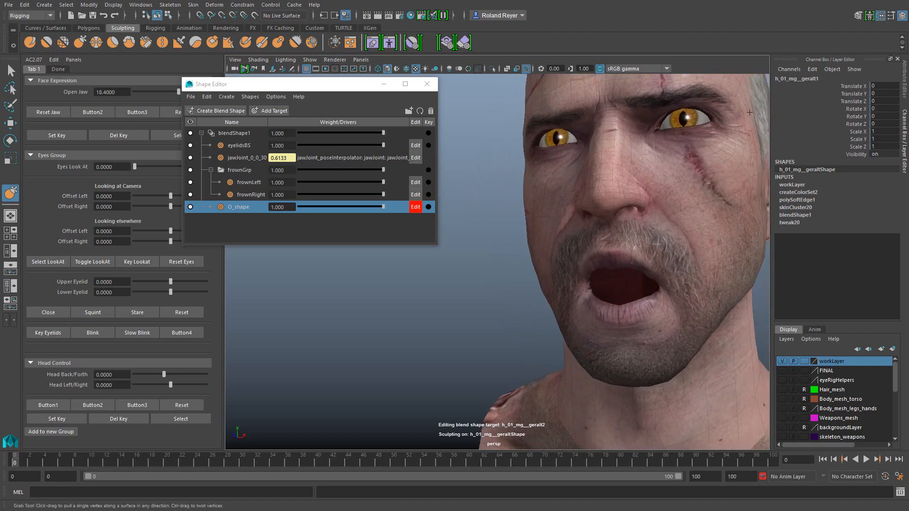
pyautogui.moveTo(649, 274); pyautogui.dragTo(654, 298)
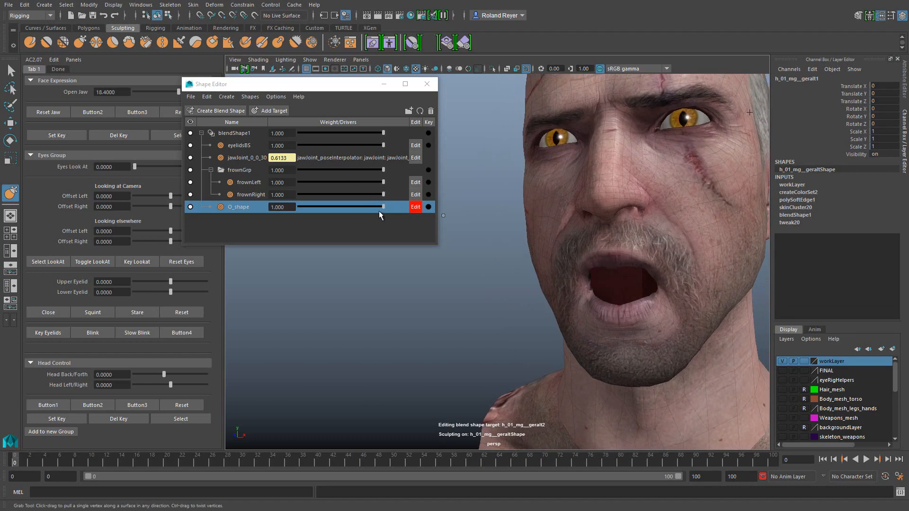
# Scrub the O_shape weight, ending at 1, and test Open Jaw from 0 up to 14.
pyautogui.moveTo(383, 207); pyautogui.dragTo(403, 239)
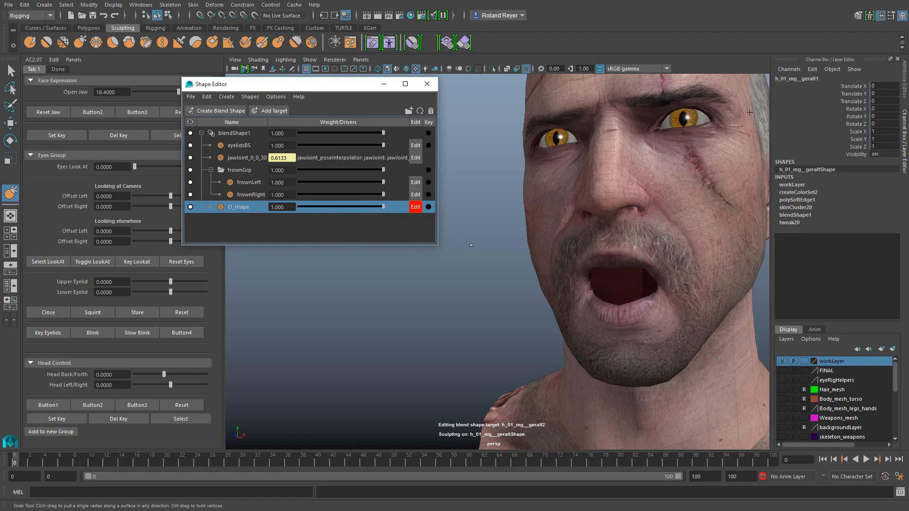
pyautogui.moveTo(173, 94); pyautogui.dragTo(128, 93)
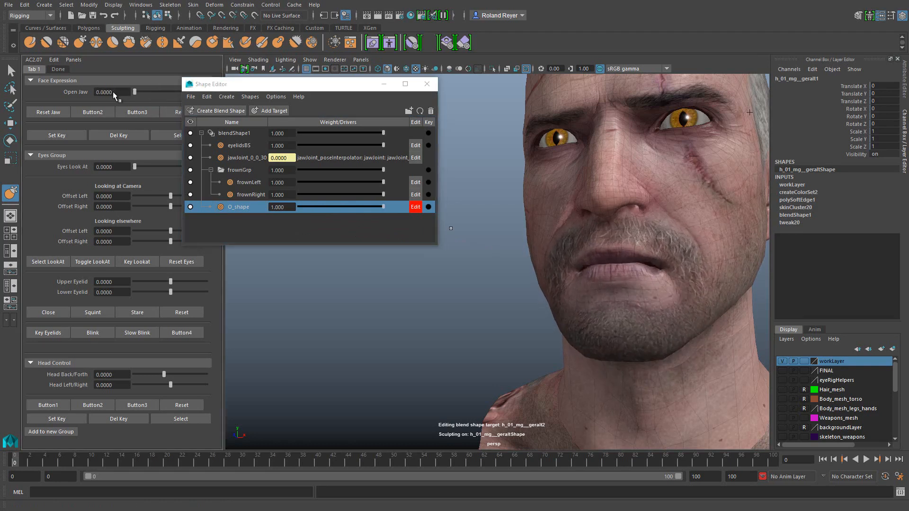
pyautogui.moveTo(134, 90); pyautogui.dragTo(166, 86)
# Adjust the upper lip slightly with the Grab tool from below and check the mouth from the side.
pyautogui.moveTo(575, 319)
pyautogui.keyDown('alt'); pyautogui.mouseDown()
pyautogui.moveTo(519, 300)
pyautogui.moveTo(568, 332)
pyautogui.mouseUp(); pyautogui.keyUp('alt')
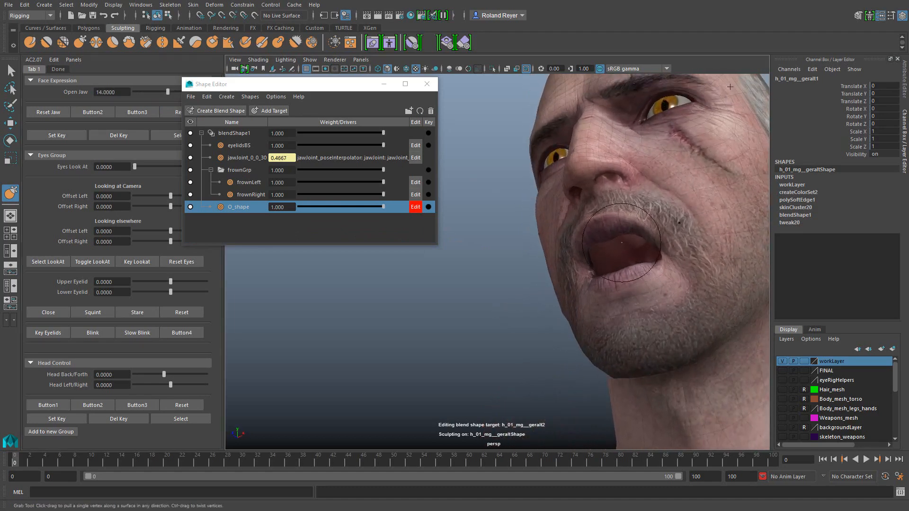
pyautogui.moveTo(603, 239); pyautogui.dragTo(604, 238)
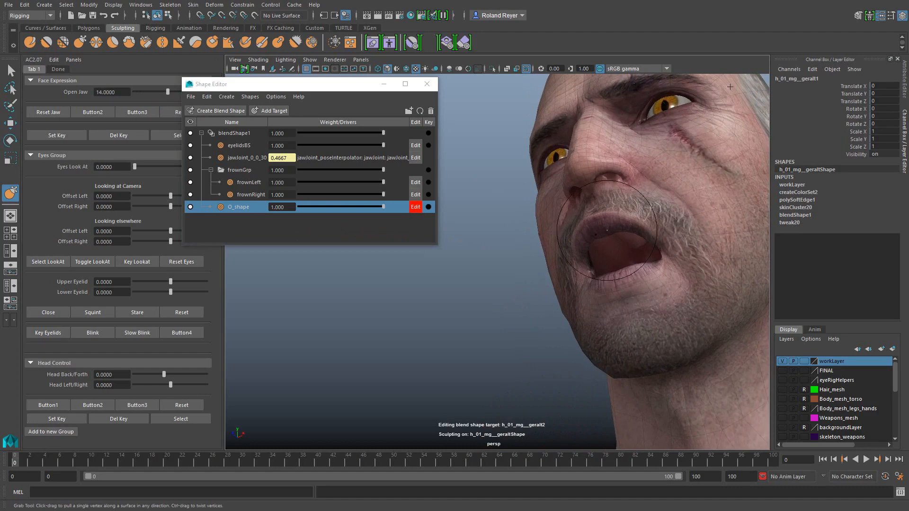
pyautogui.moveTo(667, 315)
pyautogui.keyDown('alt'); pyautogui.mouseDown()
pyautogui.moveTo(667, 337)
pyautogui.moveTo(598, 347)
pyautogui.moveTo(517, 379)
pyautogui.moveTo(518, 366)
pyautogui.moveTo(556, 365)
pyautogui.mouseUp(); pyautogui.keyUp('alt')
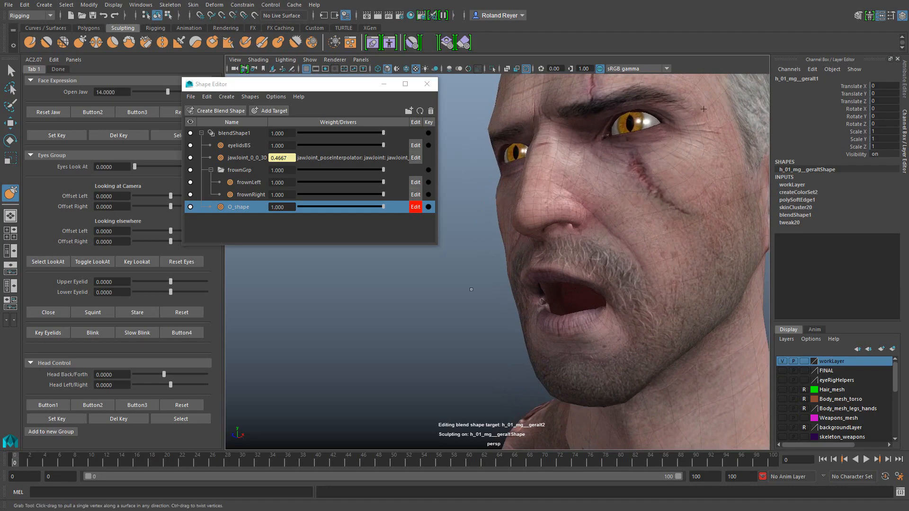
# Turn off editing for O_shape, return to the Select tool, and scrub the target's weight down to 0.
pyautogui.click(416, 207)
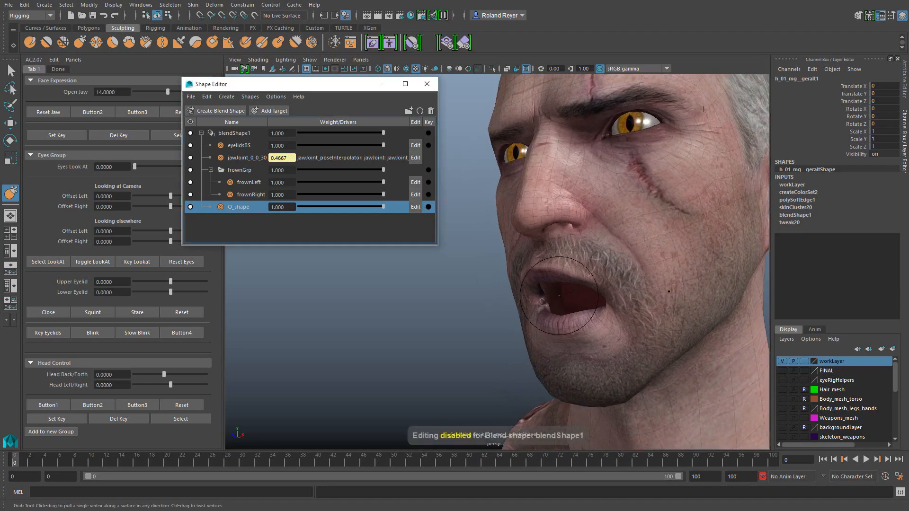
pyautogui.press('q')
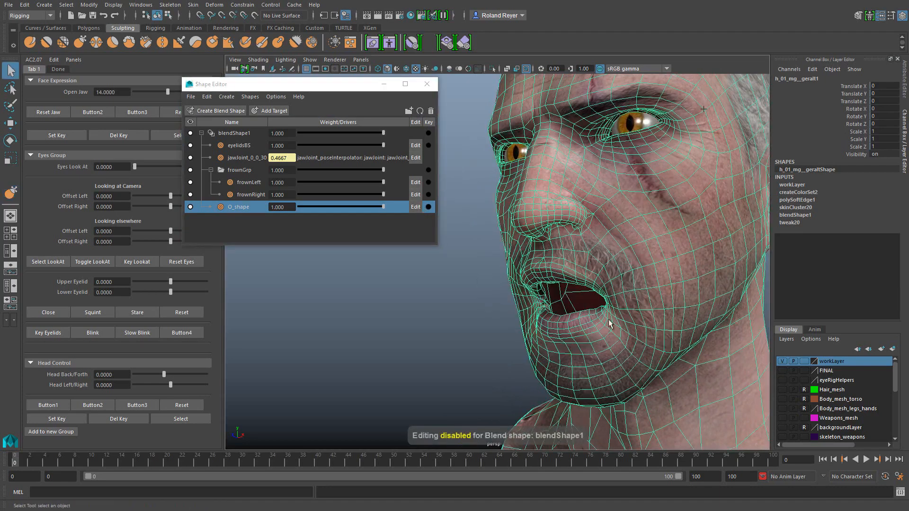
pyautogui.moveTo(383, 207); pyautogui.dragTo(309, 210)
pyautogui.keyDown('alt'); pyautogui.moveTo(348, 251); pyautogui.dragTo(493, 348); pyautogui.keyUp('alt')
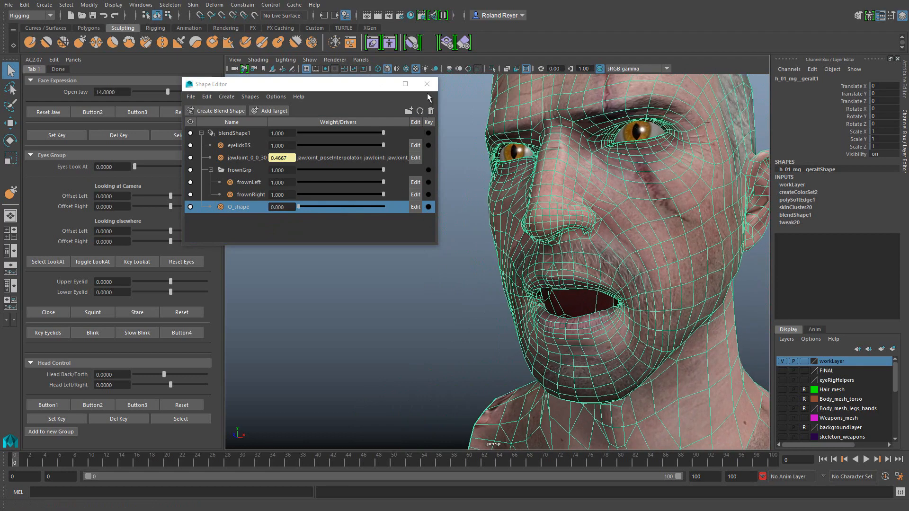
# Move the Shape Editor off the Open Jaw slider, collapse frownGrp, and set its weight to 0.
pyautogui.moveTo(298, 92); pyautogui.dragTo(311, 112)
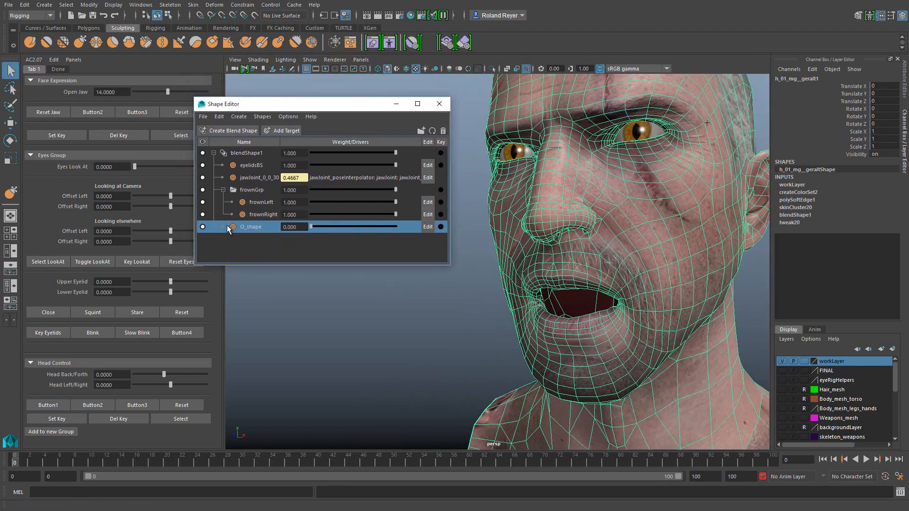
pyautogui.click(223, 190)
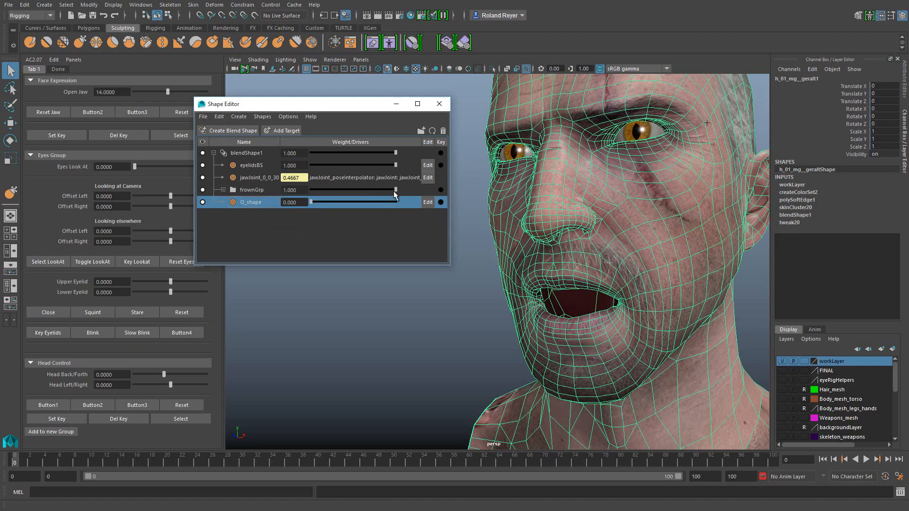
pyautogui.moveTo(394, 194); pyautogui.dragTo(308, 203)
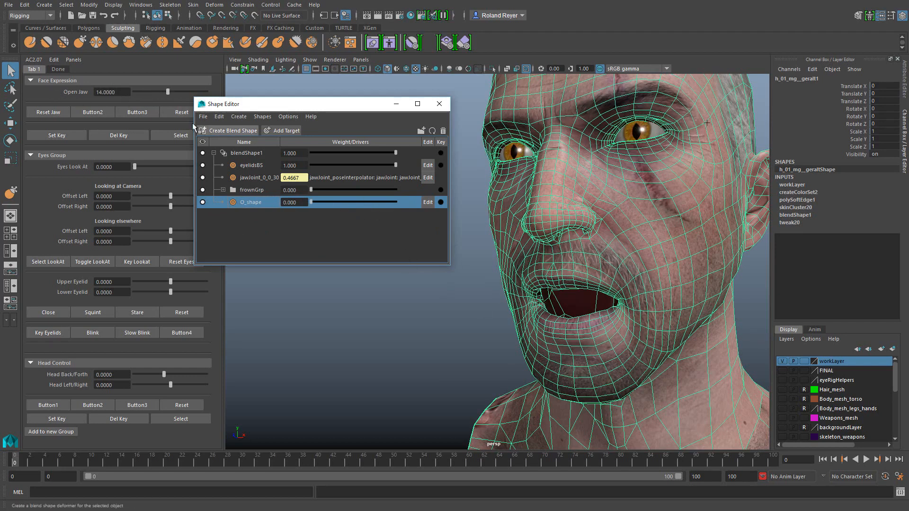
# Lower Open Jaw to 5.2 and scrub the O_shape weight to test the mouth, ending at 0.
pyautogui.moveTo(168, 92); pyautogui.dragTo(146, 95)
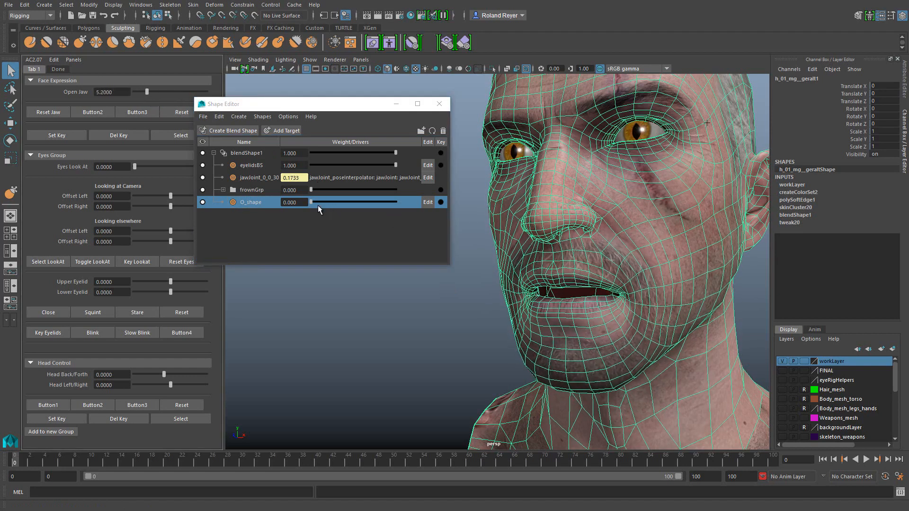
pyautogui.moveTo(317, 205); pyautogui.dragTo(266, 206)
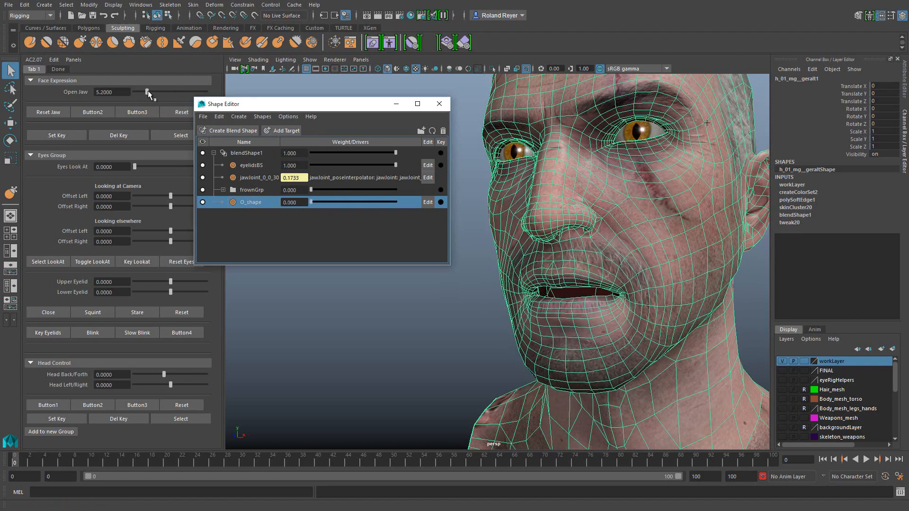
# Set Open Jaw to 0 and move the Shape Editor away from the face.
pyautogui.moveTo(148, 91); pyautogui.dragTo(115, 94)
pyautogui.moveTo(314, 201); pyautogui.dragTo(190, 155)
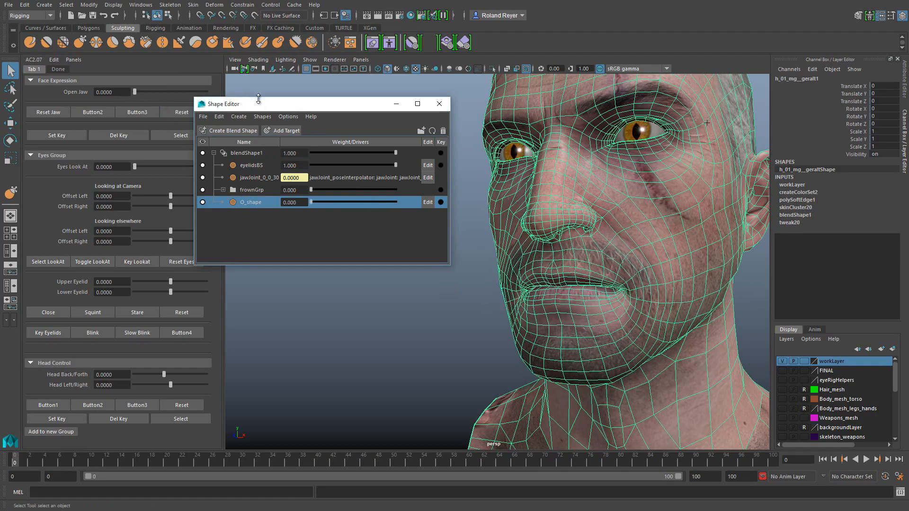
pyautogui.moveTo(270, 100); pyautogui.dragTo(306, 97)
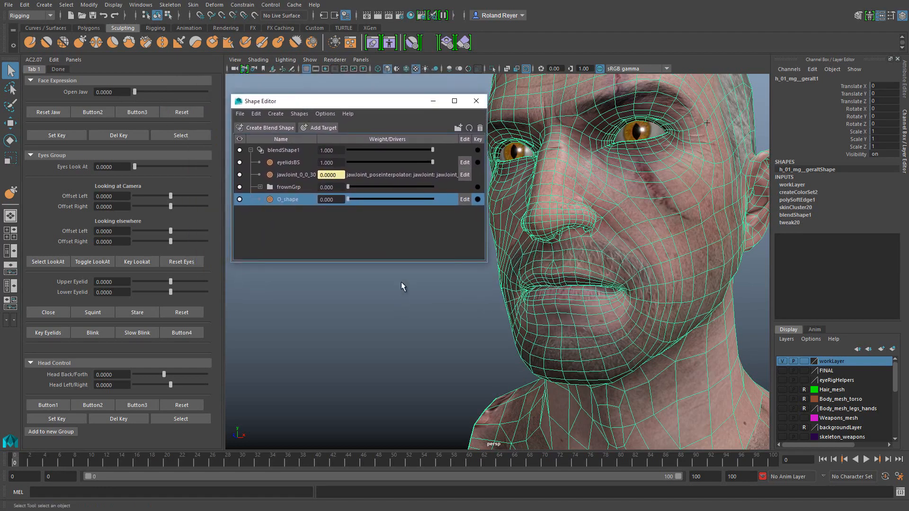
pyautogui.moveTo(374, 101); pyautogui.dragTo(290, 106)
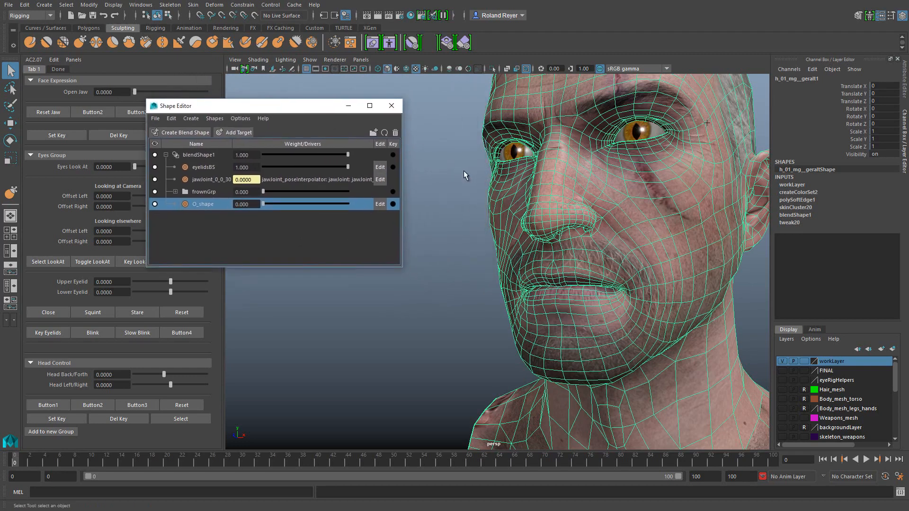
# Expand the head's blendShape1 input and highlight its channels from Envelope through O_shape.
pyautogui.click(515, 152)
pyautogui.click(514, 228)
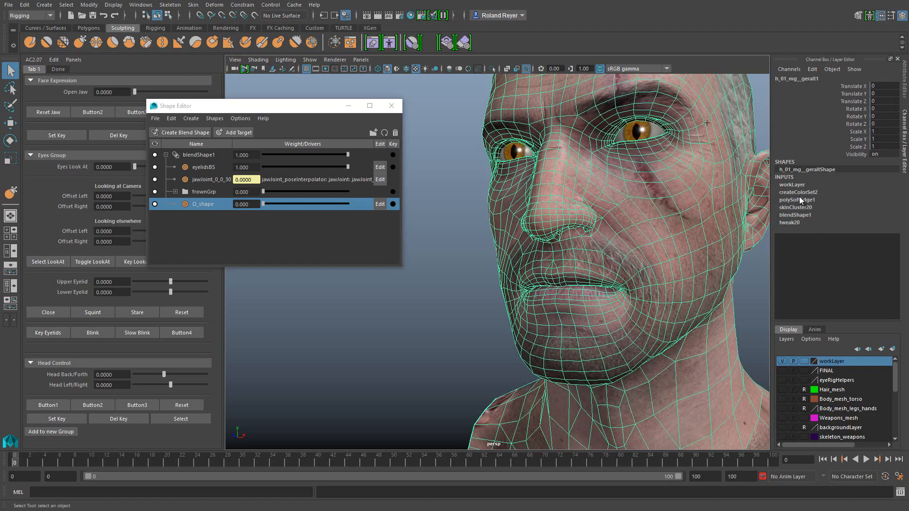
pyautogui.click(794, 215)
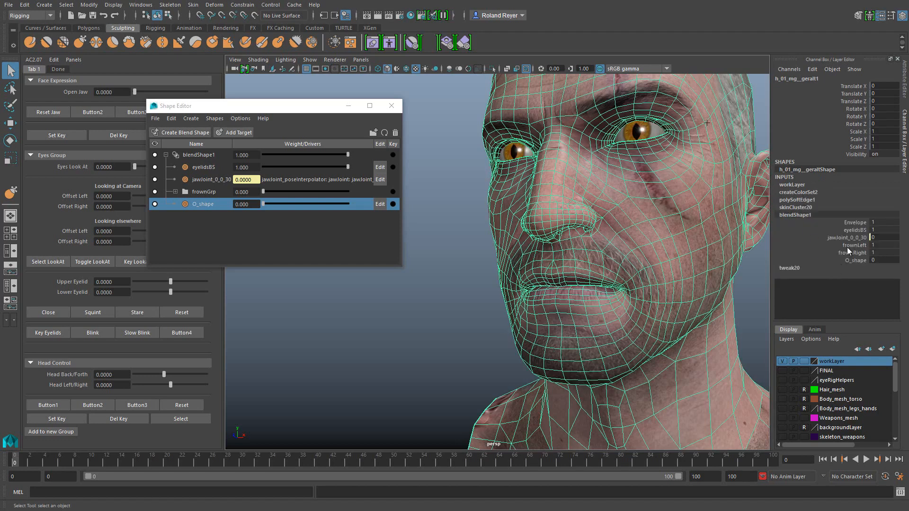
pyautogui.moveTo(854, 222); pyautogui.dragTo(859, 261)
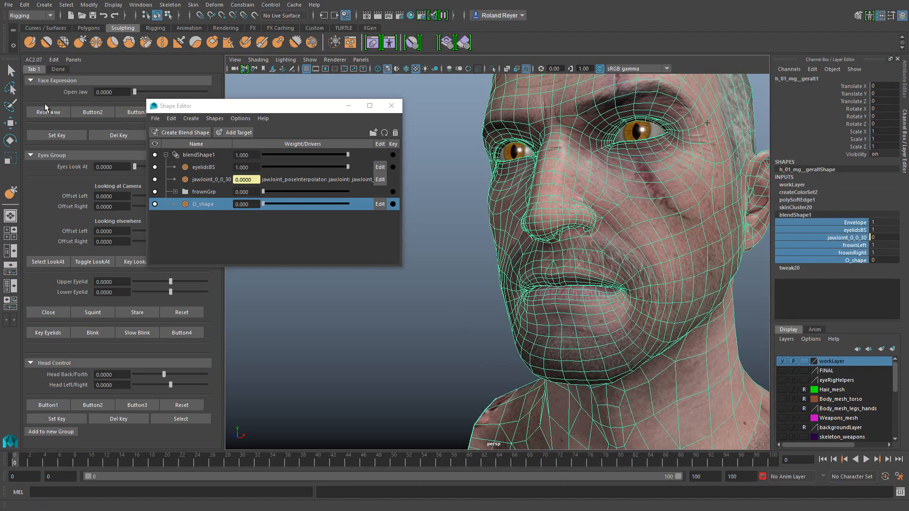
# Move the Shape Editor aside and close it, then deselect the head mesh with the Select tool.
pyautogui.moveTo(222, 111); pyautogui.dragTo(296, 96)
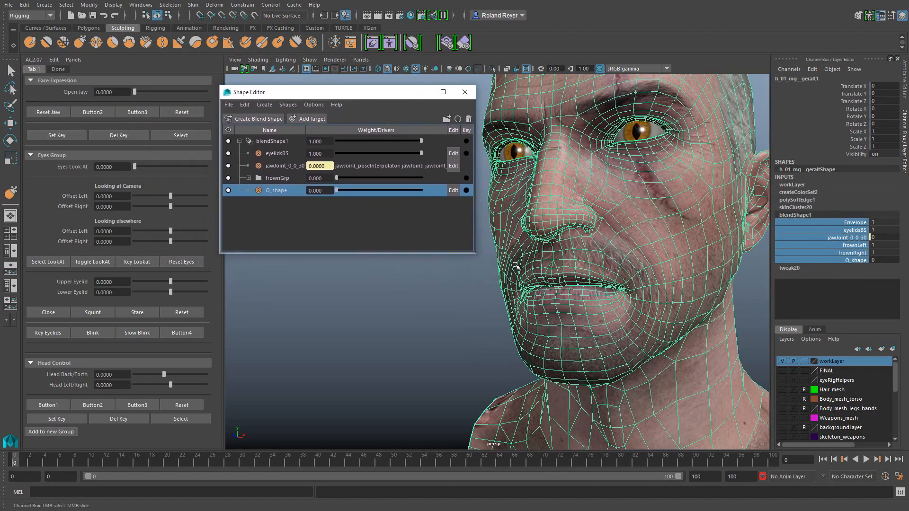
pyautogui.click(465, 92)
pyautogui.press('q')
pyautogui.click(492, 324)
pyautogui.keyDown('alt'); pyautogui.moveTo(652, 355); pyautogui.dragTo(450, 333, button='right'); pyautogui.keyUp('alt')
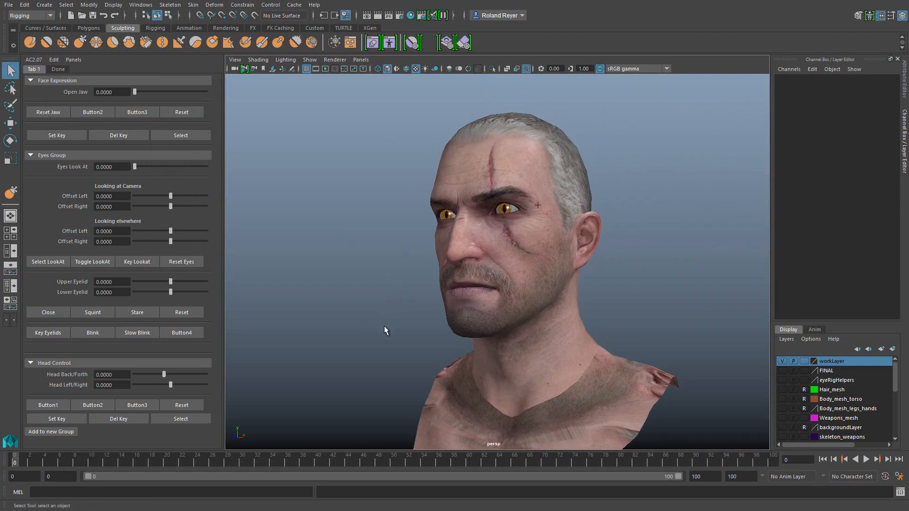
# Toggle the decoration on to show the hair, body armor and background around the head.
pyautogui.click(314, 28)
pyautogui.click(79, 46)
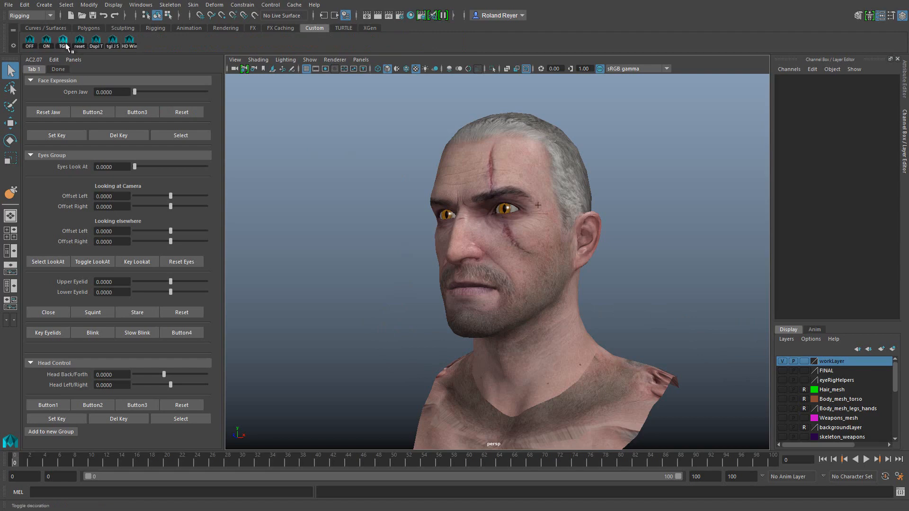
pyautogui.keyDown('alt'); pyautogui.moveTo(653, 353); pyautogui.dragTo(653, 364); pyautogui.keyUp('alt')
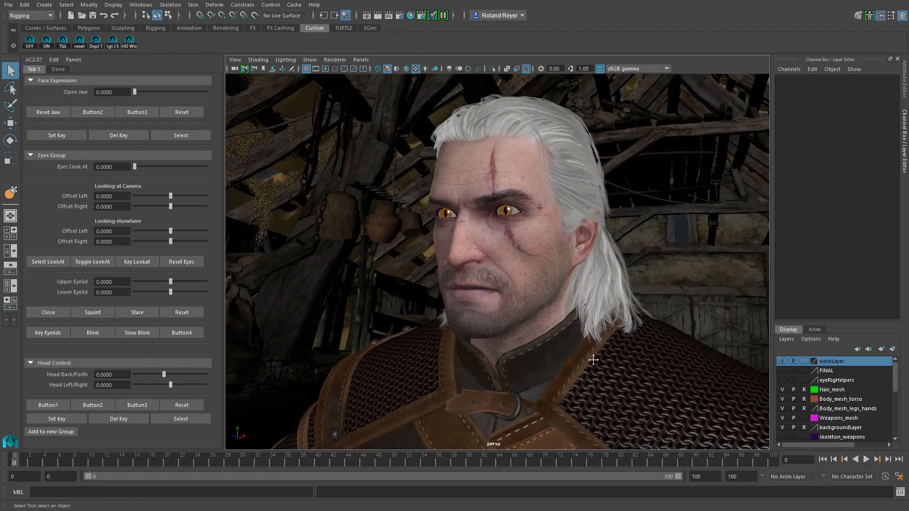
pyautogui.keyDown('alt'); pyautogui.moveTo(593, 358); pyautogui.dragTo(590, 338, button='middle'); pyautogui.keyUp('alt')
# Hide workLayer and make the FINAL layer visible to show the finished bearded head.
pyautogui.click(782, 362)
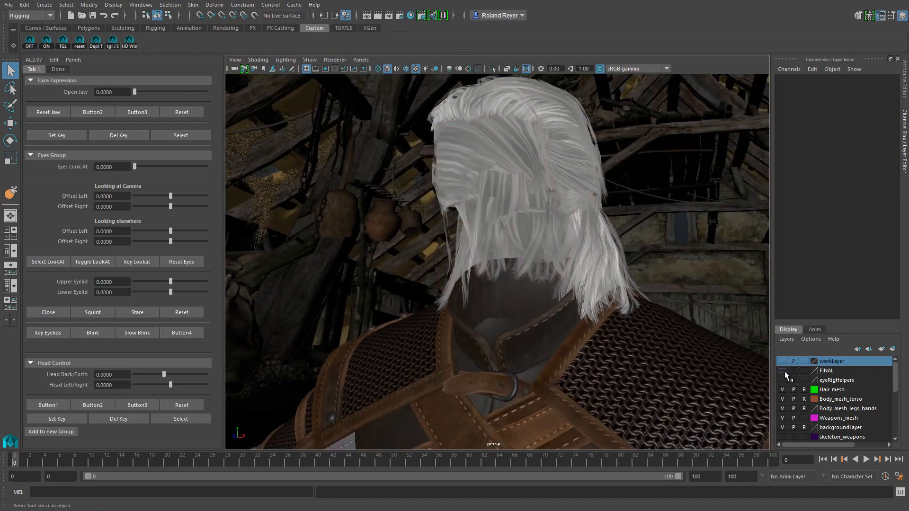
pyautogui.click(783, 371)
pyautogui.keyDown('alt'); pyautogui.moveTo(418, 407); pyautogui.dragTo(503, 366, button='right'); pyautogui.keyUp('alt')
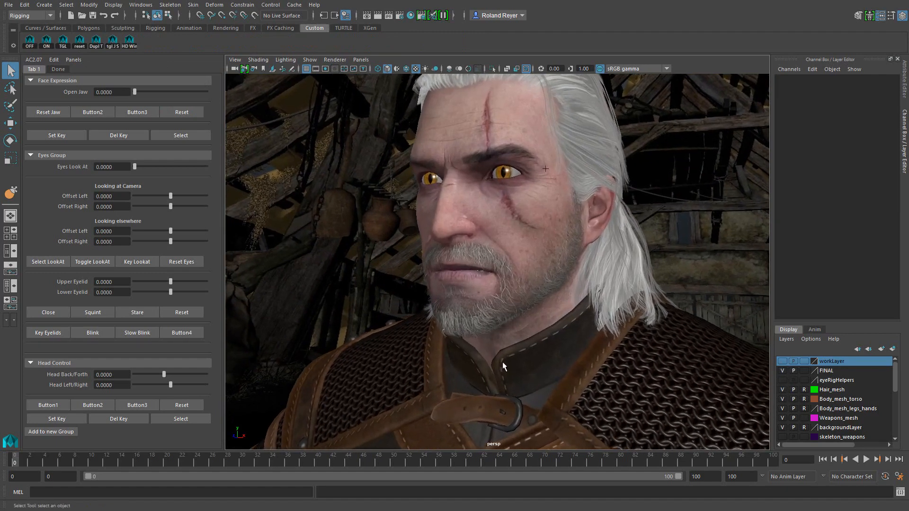
pyautogui.keyDown('alt'); pyautogui.moveTo(497, 361); pyautogui.dragTo(496, 379, button='middle'); pyautogui.keyUp('alt')
pyautogui.keyDown('alt'); pyautogui.moveTo(495, 378); pyautogui.dragTo(509, 379, button='right'); pyautogui.keyUp('alt')
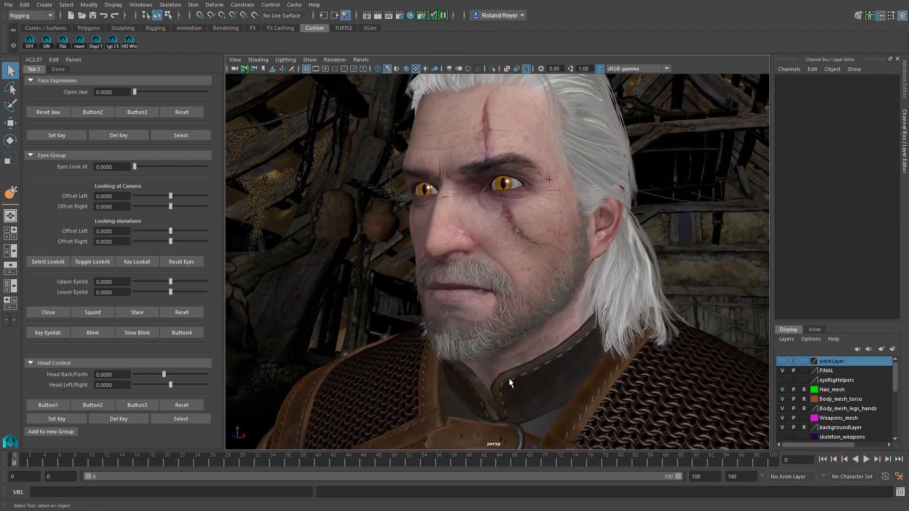
pyautogui.keyDown('alt'); pyautogui.moveTo(287, 207); pyautogui.dragTo(293, 208); pyautogui.keyUp('alt')
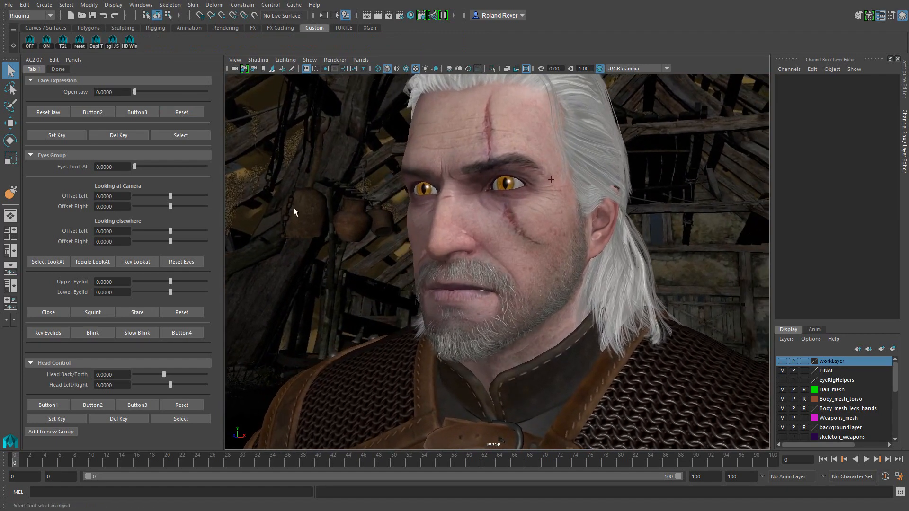
# Switch to the Done control set and scrub Open Jaw while checking the beard up close, ending at 0.
pyautogui.click(52, 68)
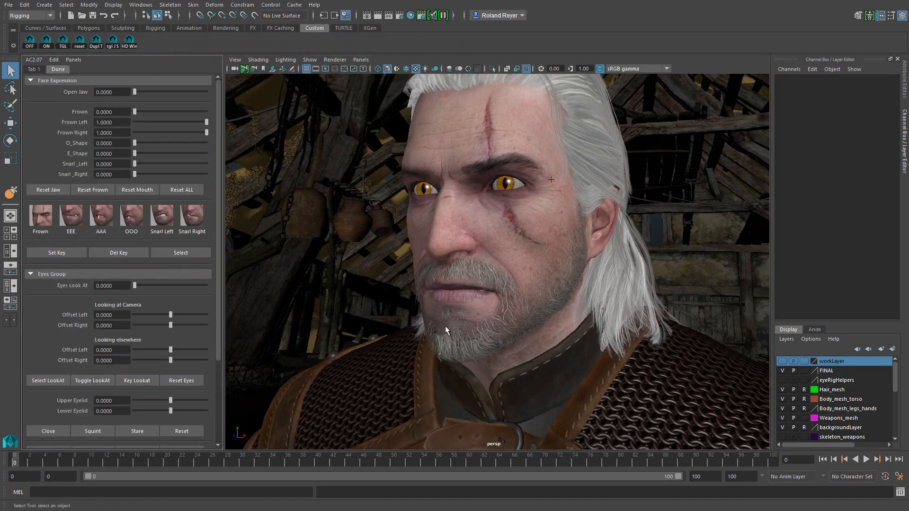
pyautogui.keyDown('alt'); pyautogui.moveTo(476, 349); pyautogui.dragTo(450, 337); pyautogui.keyUp('alt')
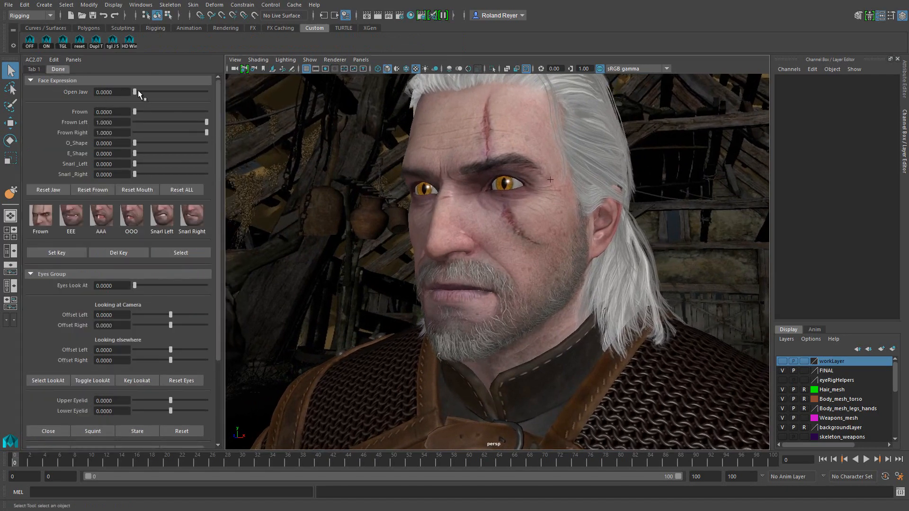
pyautogui.moveTo(138, 90)
pyautogui.mouseDown()
pyautogui.moveTo(203, 102)
pyautogui.moveTo(132, 106)
pyautogui.mouseUp()
pyautogui.keyDown('alt'); pyautogui.moveTo(488, 318); pyautogui.dragTo(422, 381); pyautogui.keyUp('alt')
pyautogui.keyDown('alt'); pyautogui.moveTo(421, 381); pyautogui.dragTo(606, 398, button='right'); pyautogui.keyUp('alt')
pyautogui.keyDown('alt'); pyautogui.moveTo(576, 302); pyautogui.dragTo(576, 279, button='middle'); pyautogui.keyUp('alt')
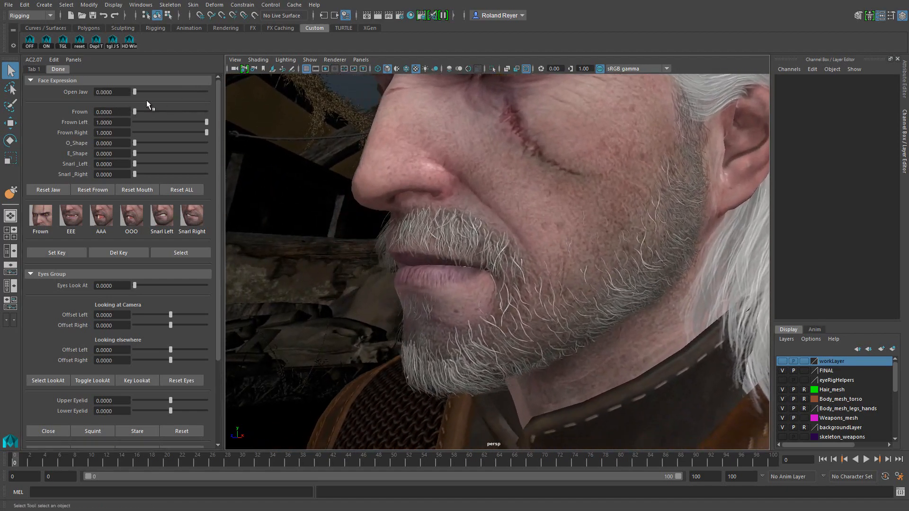
pyautogui.moveTo(140, 89); pyautogui.dragTo(98, 89)
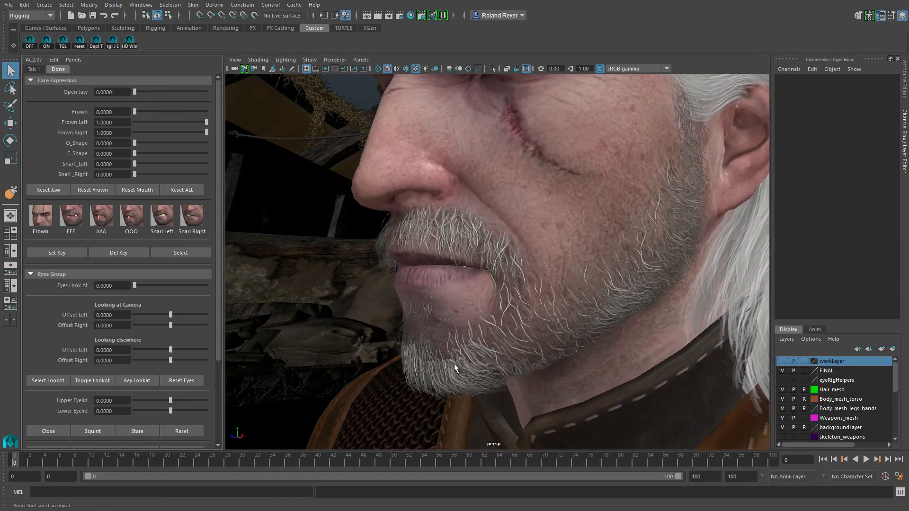
# Bind the beard mesh to the head mesh with a Wrap deformer and deselect them.
pyautogui.click(435, 365)
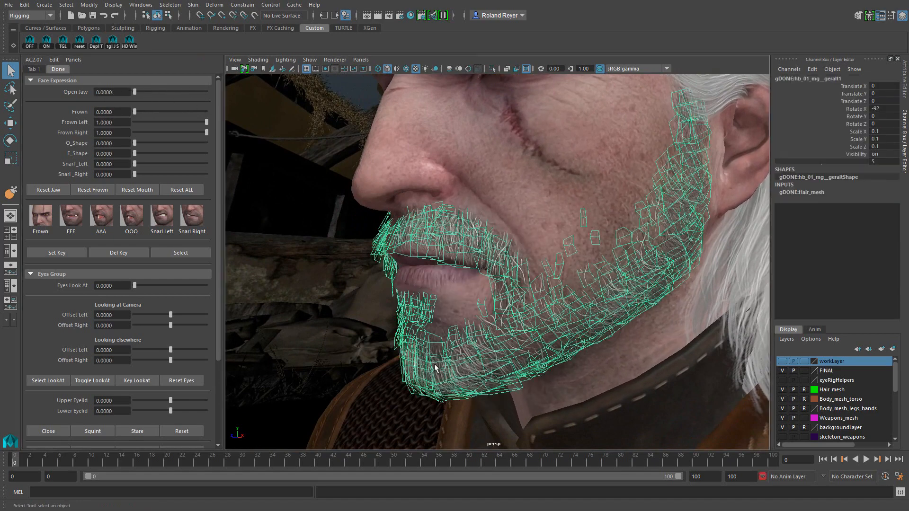
pyautogui.click(546, 179)
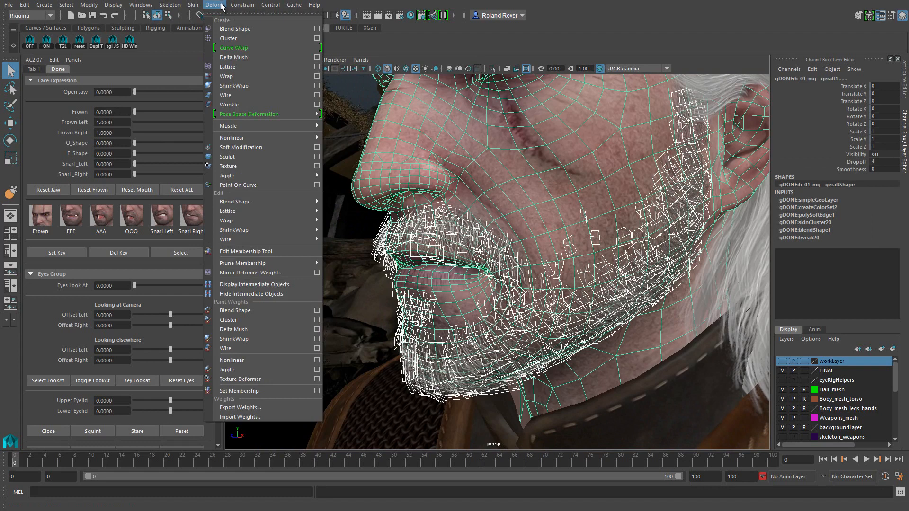
pyautogui.click(242, 76)
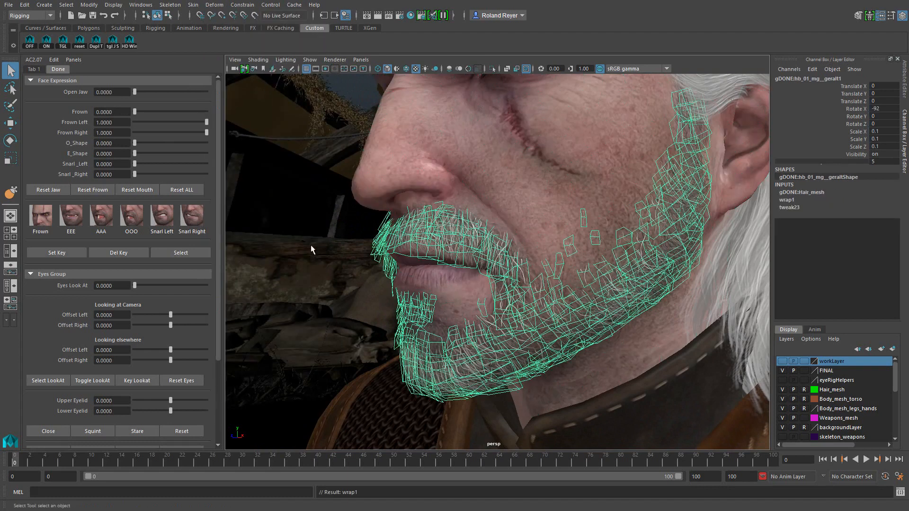
pyautogui.click(330, 268)
# Test the wrapped beard by scrubbing Open Jaw up to 13.8, inspect the face, and return the value to 0.
pyautogui.moveTo(137, 91); pyautogui.dragTo(121, 108)
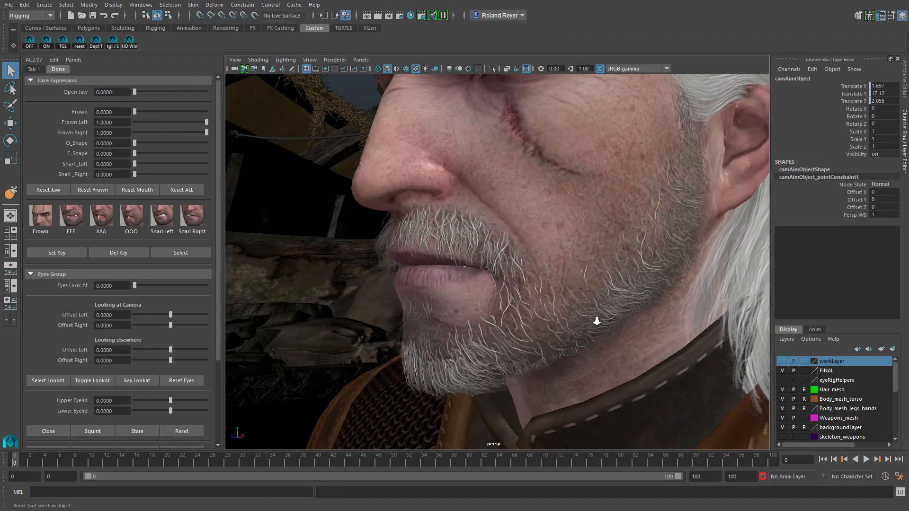
pyautogui.keyDown('alt'); pyautogui.moveTo(596, 321); pyautogui.dragTo(394, 316, button='right'); pyautogui.keyUp('alt')
pyautogui.keyDown('alt'); pyautogui.moveTo(393, 316); pyautogui.dragTo(467, 308); pyautogui.keyUp('alt')
pyautogui.keyDown('alt'); pyautogui.moveTo(467, 308); pyautogui.dragTo(481, 322, button='middle'); pyautogui.keyUp('alt')
pyautogui.keyDown('alt'); pyautogui.moveTo(482, 322); pyautogui.dragTo(493, 330); pyautogui.keyUp('alt')
pyautogui.moveTo(135, 89); pyautogui.dragTo(167, 95)
pyautogui.keyDown('alt'); pyautogui.moveTo(563, 225); pyautogui.dragTo(541, 298); pyautogui.keyUp('alt')
pyautogui.keyDown('alt'); pyautogui.moveTo(490, 329); pyautogui.dragTo(361, 252); pyautogui.keyUp('alt')
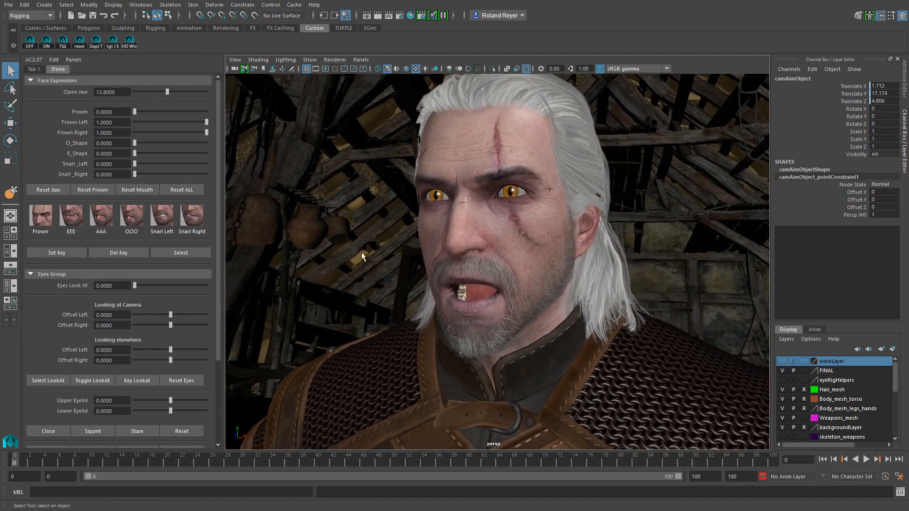
pyautogui.moveTo(167, 92); pyautogui.dragTo(117, 94)
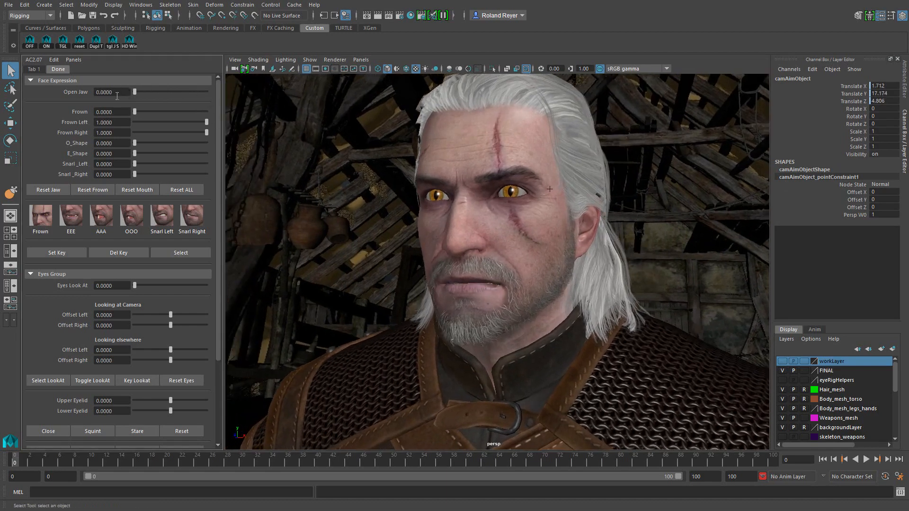
# Apply the Snarl Left and Snarl Right presets and set Open Jaw to 6.6.
pyautogui.click(164, 219)
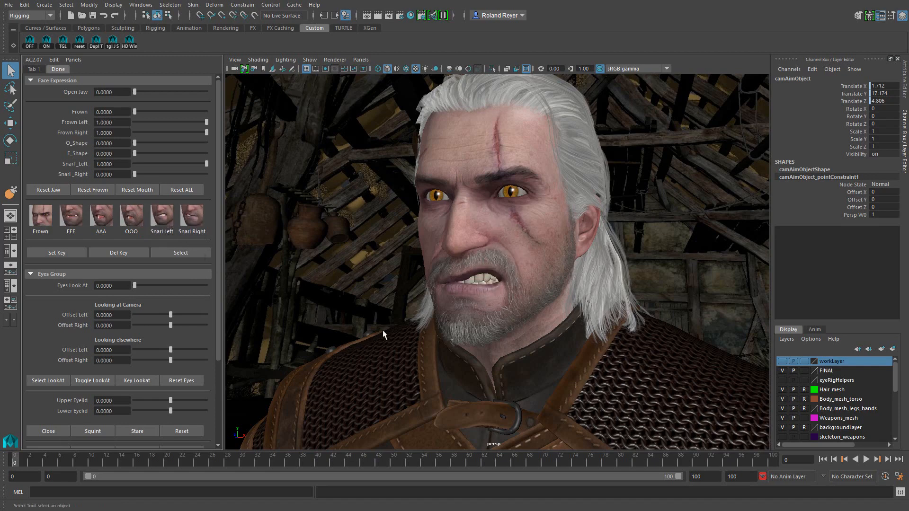
pyautogui.click(191, 217)
pyautogui.keyDown('alt'); pyautogui.moveTo(417, 323); pyautogui.dragTo(433, 309); pyautogui.keyUp('alt')
pyautogui.moveTo(141, 92); pyautogui.dragTo(153, 96)
pyautogui.keyDown('alt'); pyautogui.moveTo(464, 284); pyautogui.dragTo(531, 283); pyautogui.keyUp('alt')
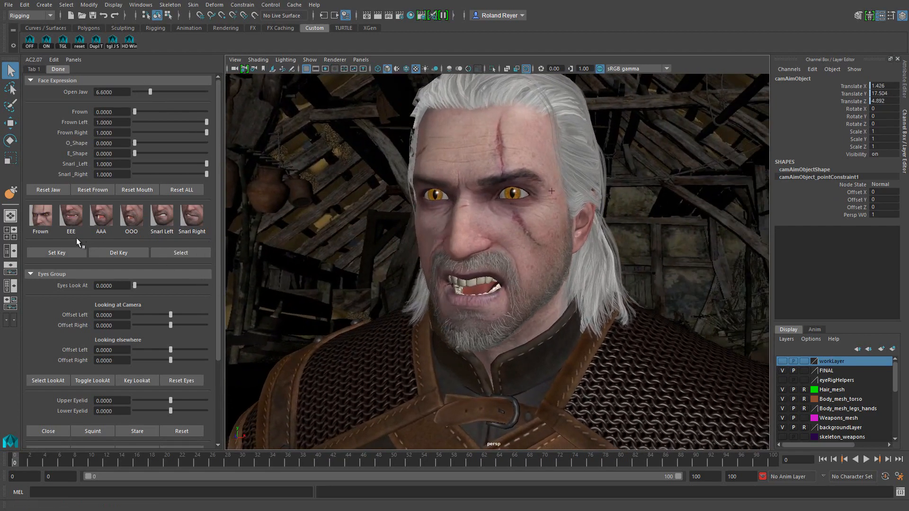
# Add the Frown preset to the snarl, inspect the expression, and reset all face controls.
pyautogui.click(40, 215)
pyautogui.keyDown('alt'); pyautogui.moveTo(408, 251); pyautogui.dragTo(445, 258); pyautogui.keyUp('alt')
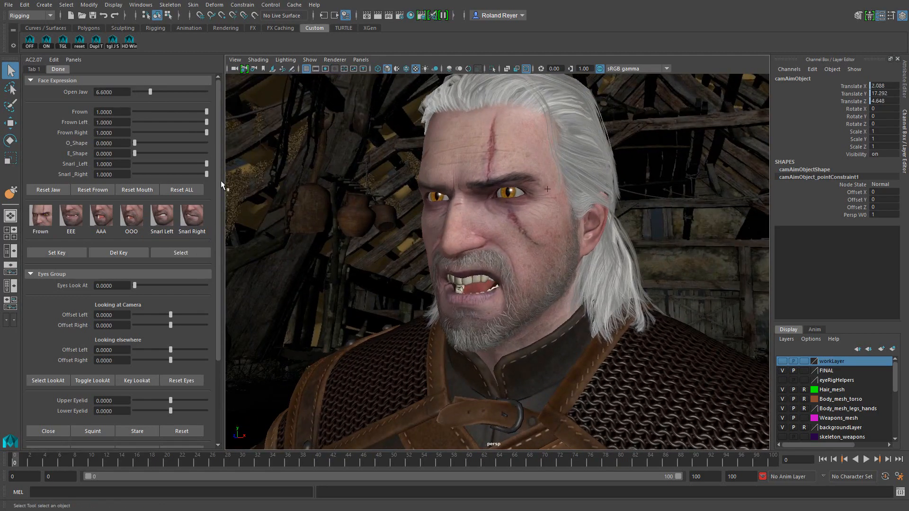
pyautogui.click(182, 190)
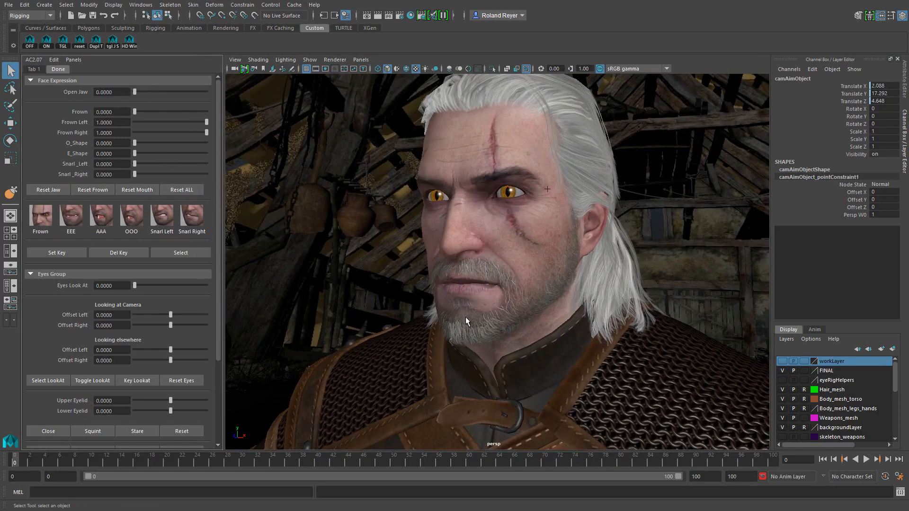
# Open the reset button row for editing, review the MEL commands behind its buttons, and close the editor.
pyautogui.rightClick(174, 188)
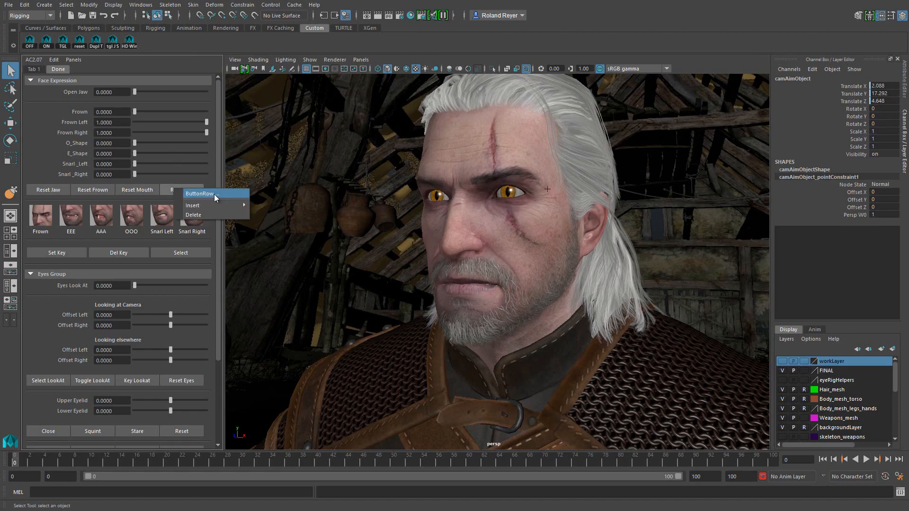
pyautogui.click(213, 197)
pyautogui.moveTo(296, 138); pyautogui.dragTo(339, 110)
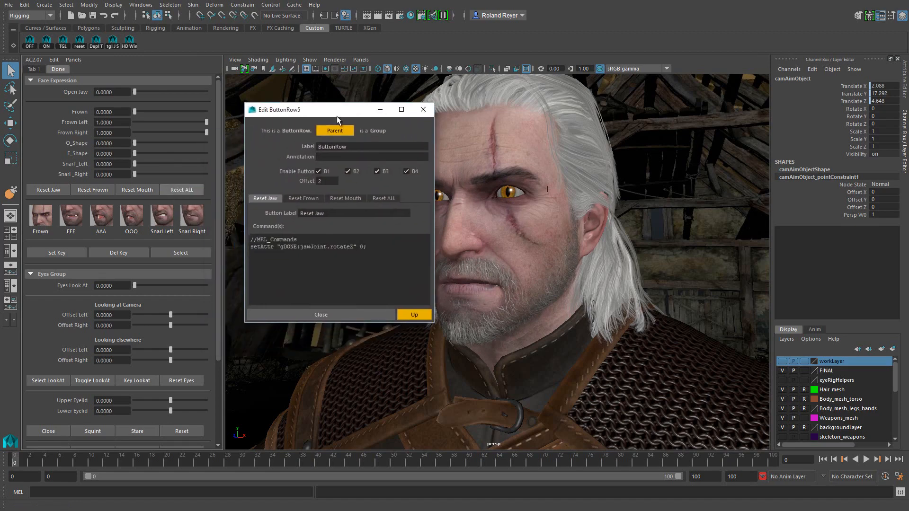
pyautogui.click(297, 197)
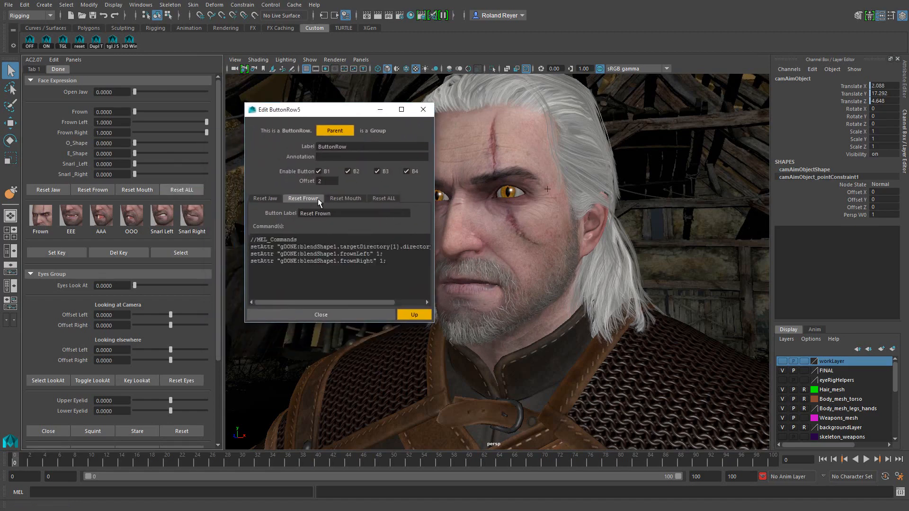
pyautogui.click(334, 198)
pyautogui.click(381, 197)
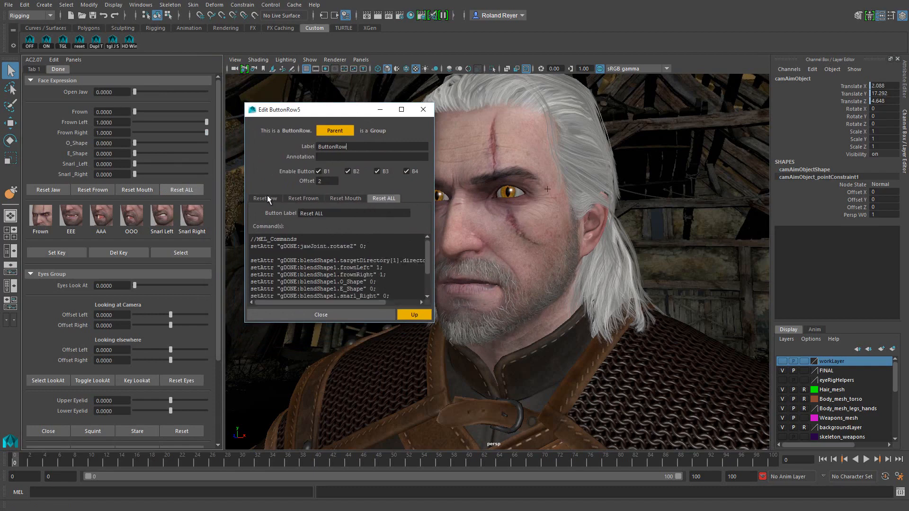
pyautogui.click(356, 315)
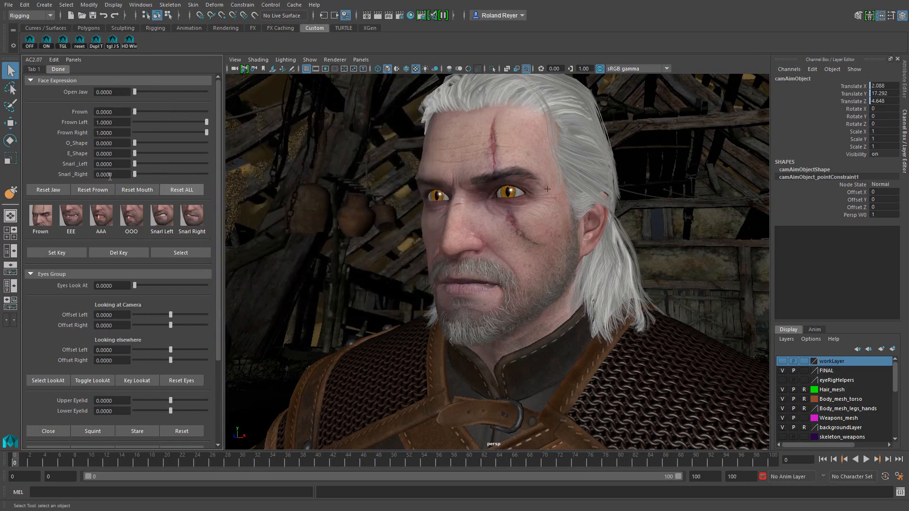
# Toggle LookAt on for the eyes and view the face from the other side to check the gaze.
pyautogui.moveTo(218, 348); pyautogui.dragTo(218, 362)
pyautogui.keyDown('alt'); pyautogui.moveTo(458, 317); pyautogui.dragTo(447, 332, button='middle'); pyautogui.keyUp('alt')
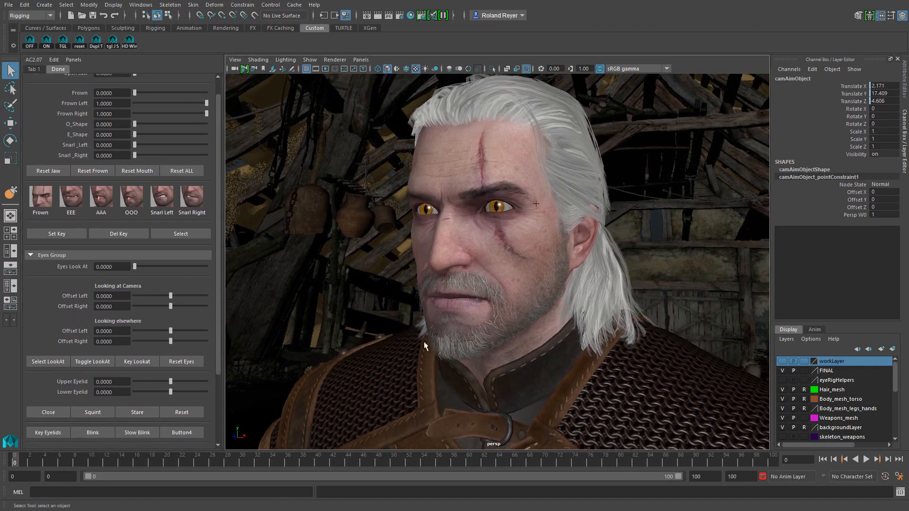
pyautogui.click(92, 361)
pyautogui.keyDown('alt'); pyautogui.moveTo(416, 326); pyautogui.dragTo(440, 330, button='right'); pyautogui.keyUp('alt')
pyautogui.keyDown('alt'); pyautogui.moveTo(440, 330); pyautogui.dragTo(518, 272); pyautogui.keyUp('alt')
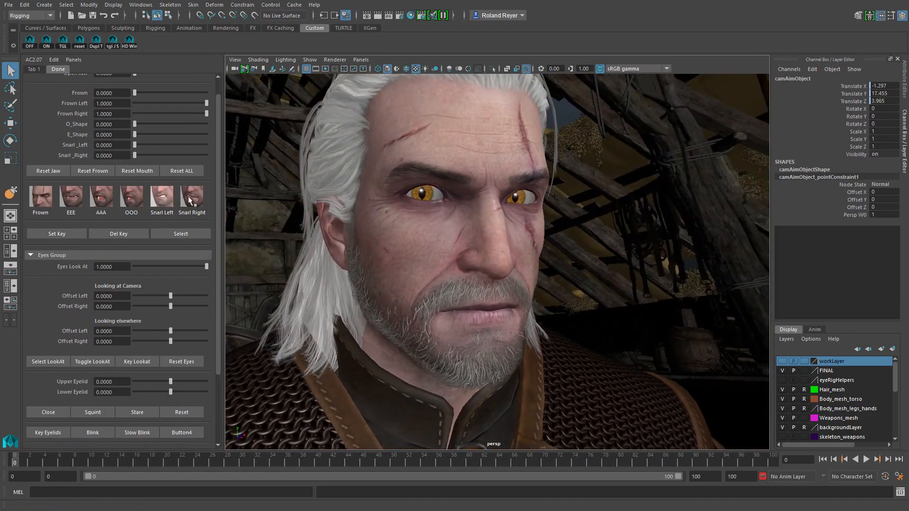
# Apply the Frown and Snarl Right presets to the face and check the expression from a slightly different angle.
pyautogui.click(40, 196)
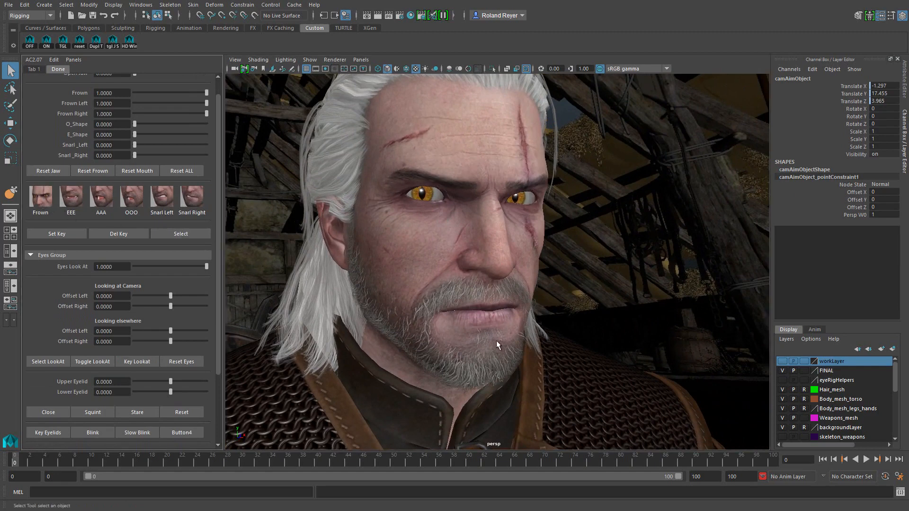
pyautogui.click(188, 198)
pyautogui.keyDown('alt'); pyautogui.moveTo(408, 354); pyautogui.dragTo(444, 347); pyautogui.keyUp('alt')
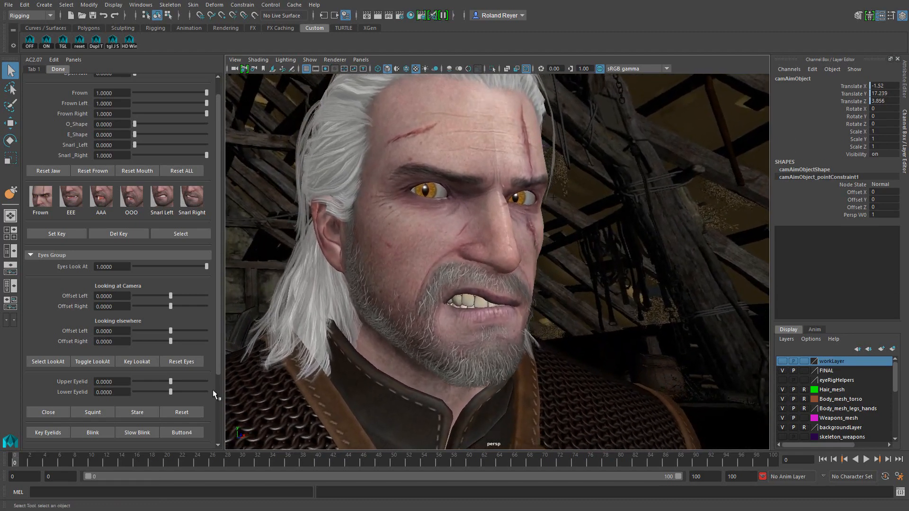
# Toggle LookAt off and rotate the eyes control to about 12.8 in X and 5.5 in Y to redirect the gaze.
pyautogui.click(92, 361)
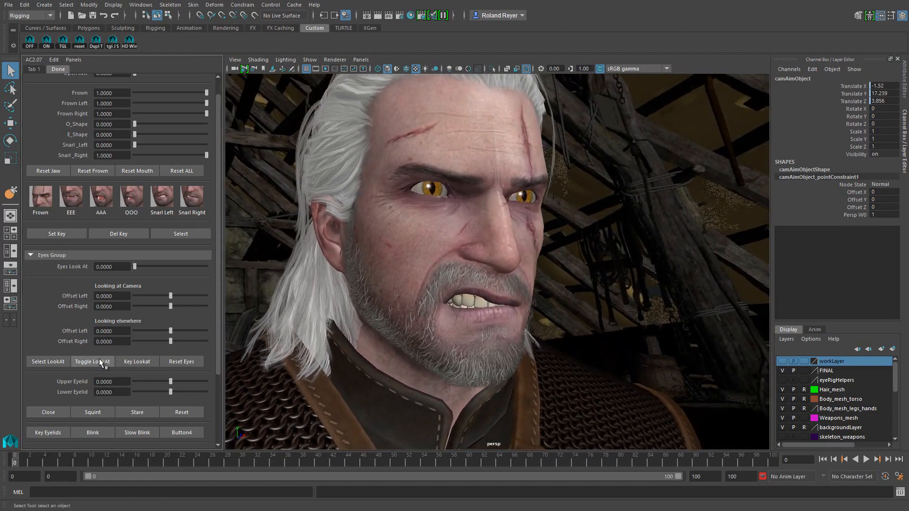
pyautogui.moveTo(564, 212); pyautogui.dragTo(543, 186)
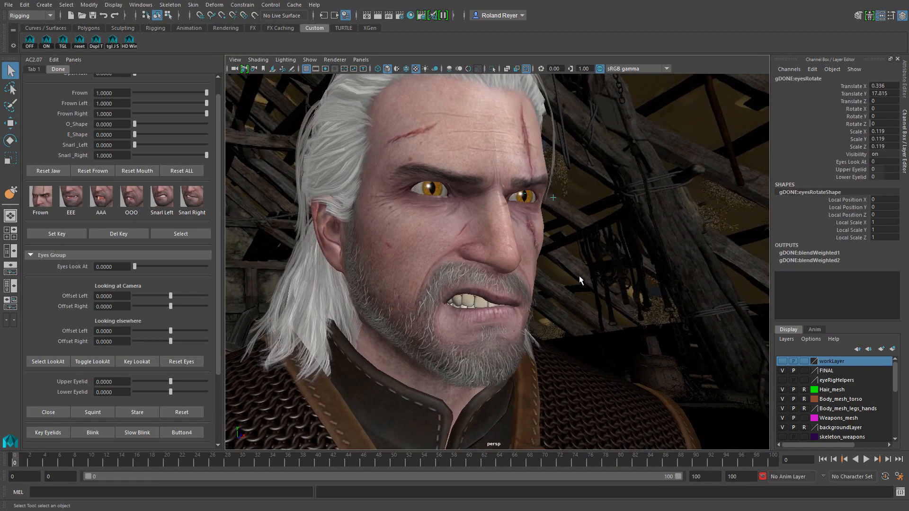
pyautogui.press('e')
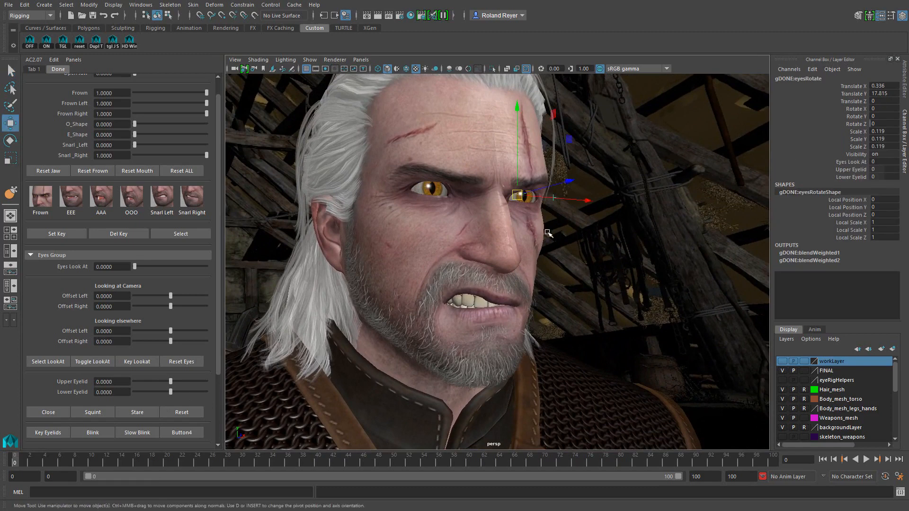
pyautogui.moveTo(548, 233); pyautogui.dragTo(459, 330)
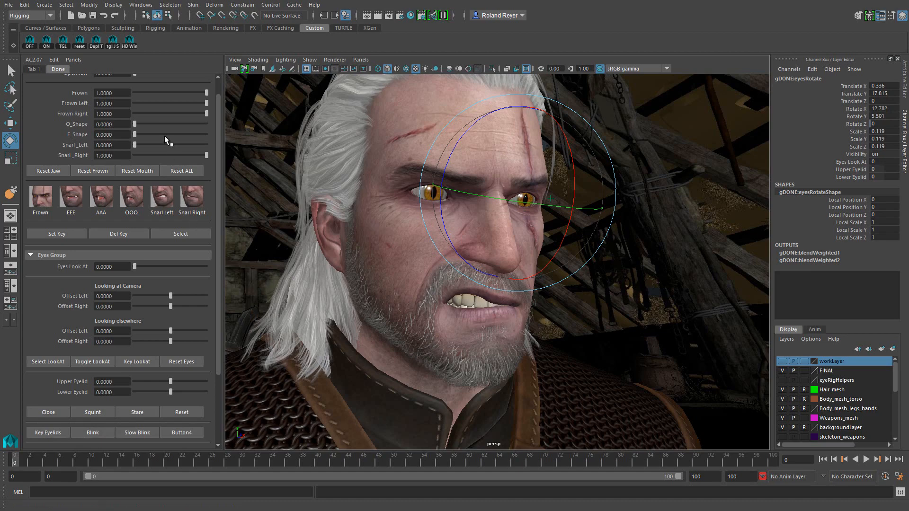
# View the snarl from the face's other side, reset all face expressions and the eyes, and deselect the rotate tool.
pyautogui.scroll(1, 218, 84)
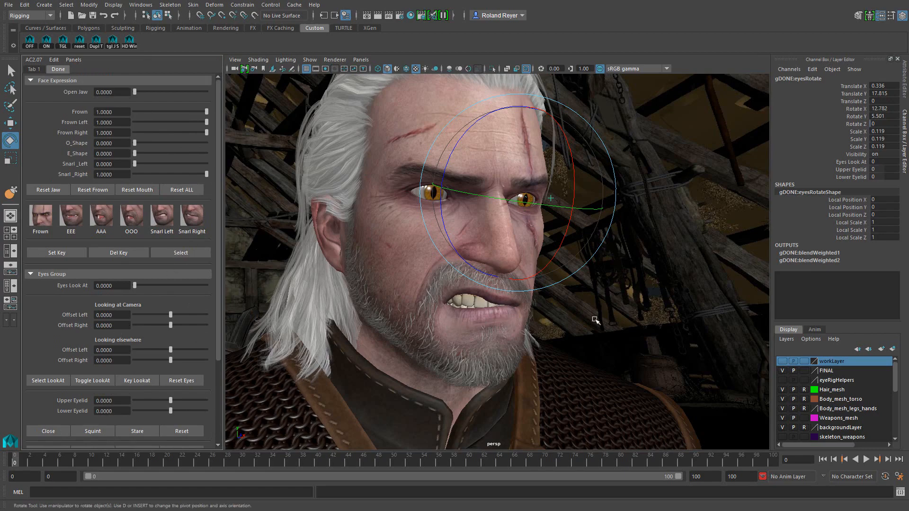
pyautogui.keyDown('alt'); pyautogui.moveTo(597, 322); pyautogui.dragTo(478, 317); pyautogui.keyUp('alt')
pyautogui.click(174, 189)
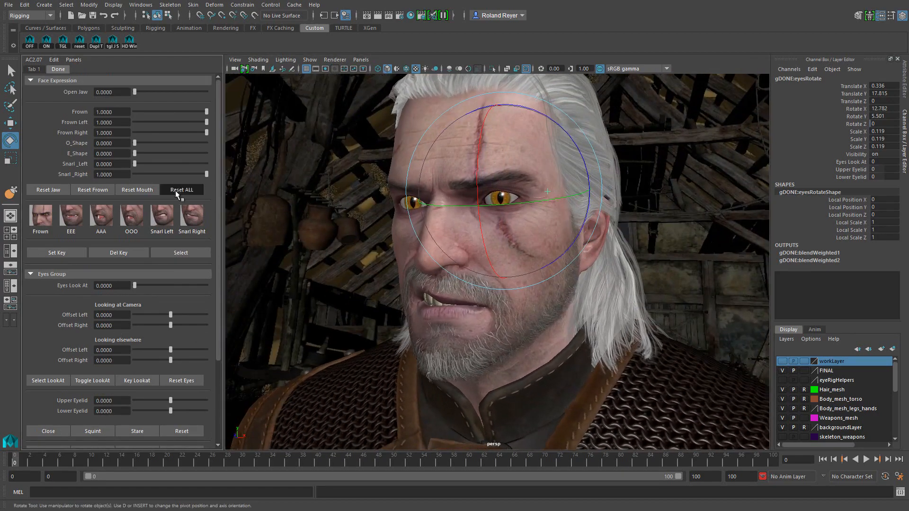
pyautogui.click(189, 380)
pyautogui.keyDown('alt'); pyautogui.moveTo(568, 326); pyautogui.dragTo(604, 325); pyautogui.keyUp('alt')
pyautogui.press('q')
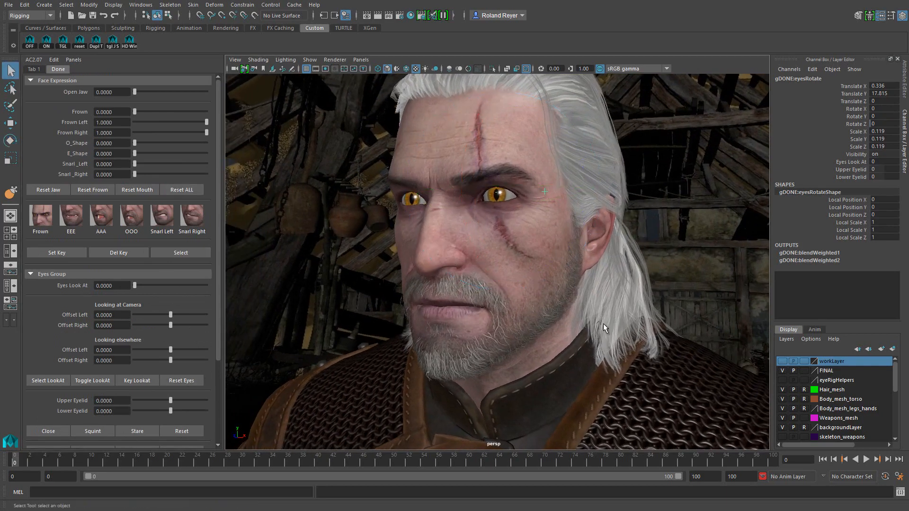